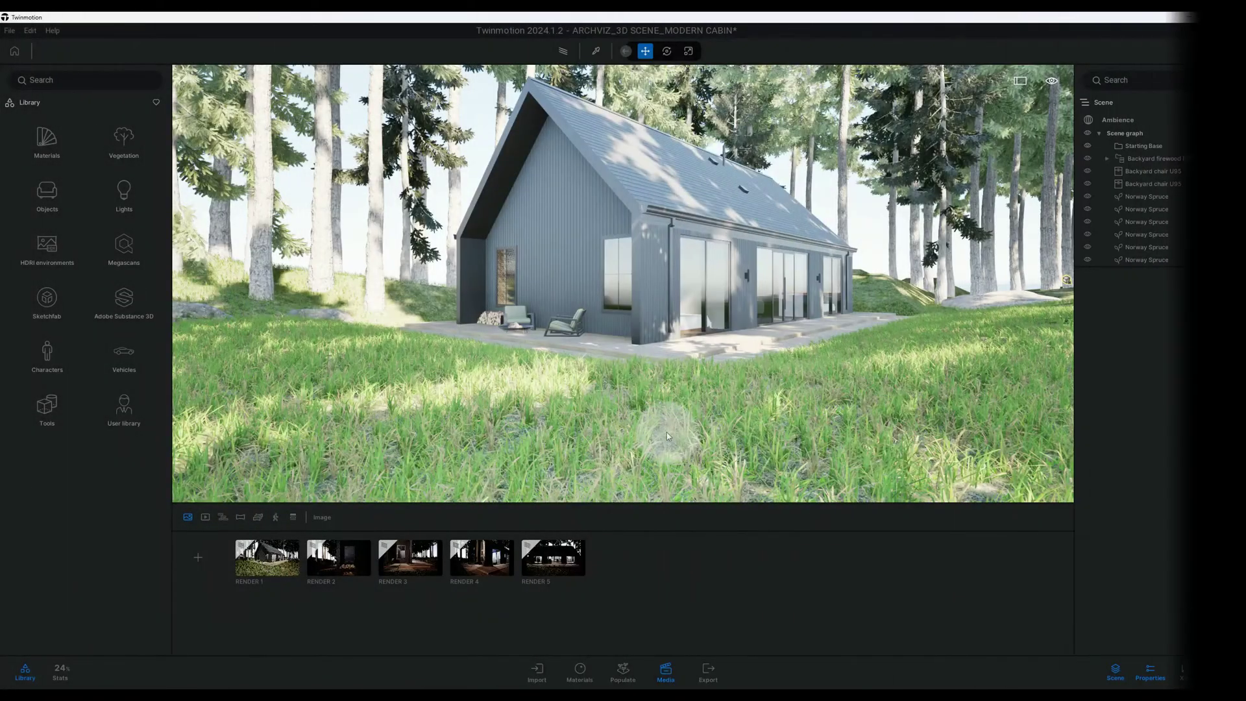
Step: Select the grass scatter, deck floor slab and a backyard chair, then orbit around the cabin
click(665, 412)
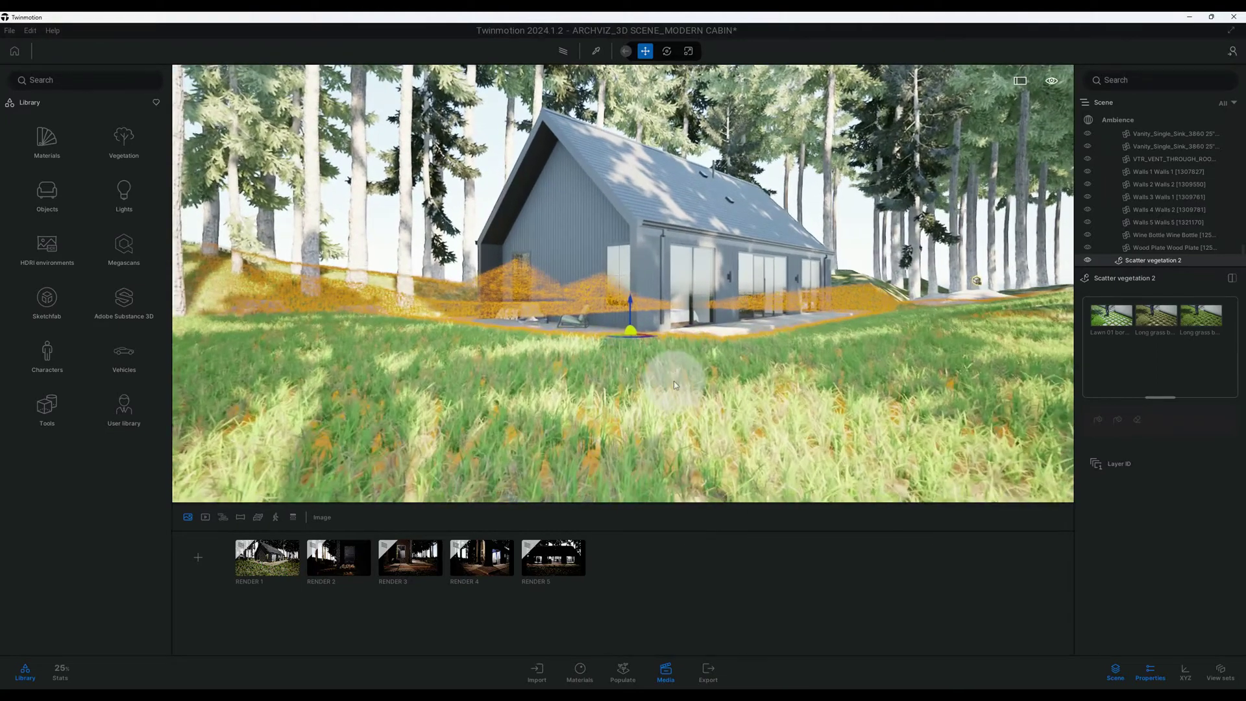
click(712, 341)
scroll(714, 343, up, 3)
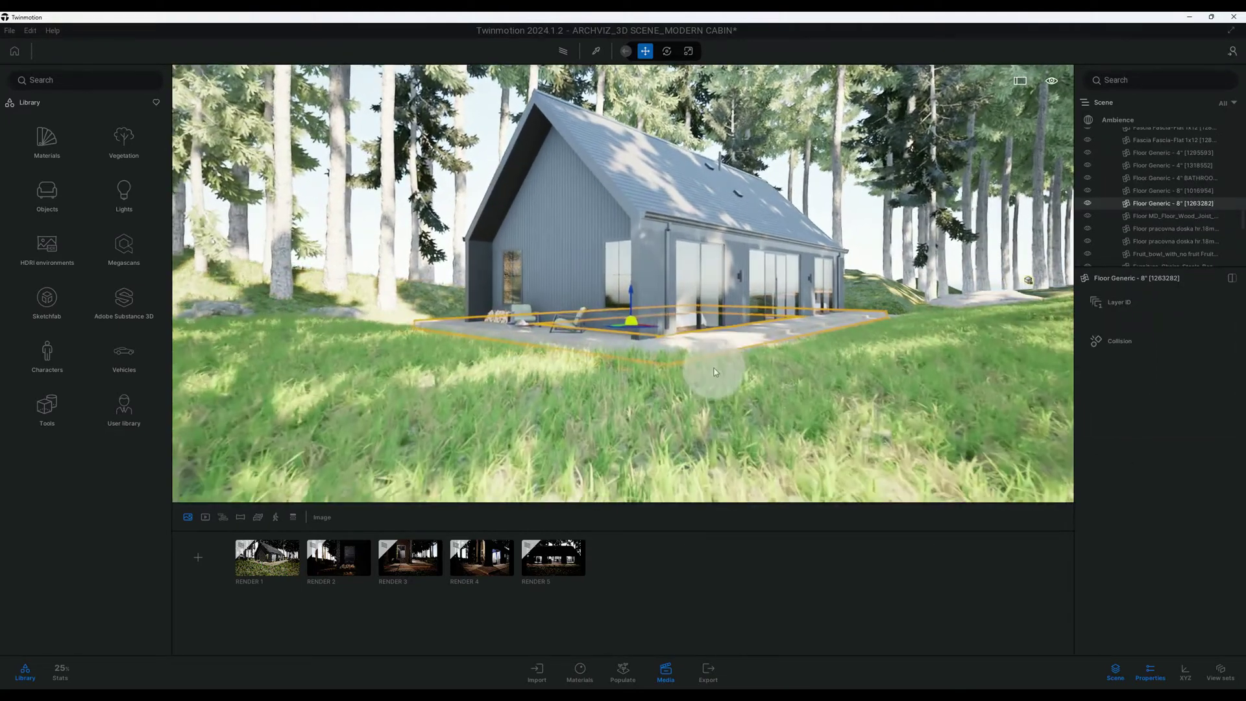
click(579, 322)
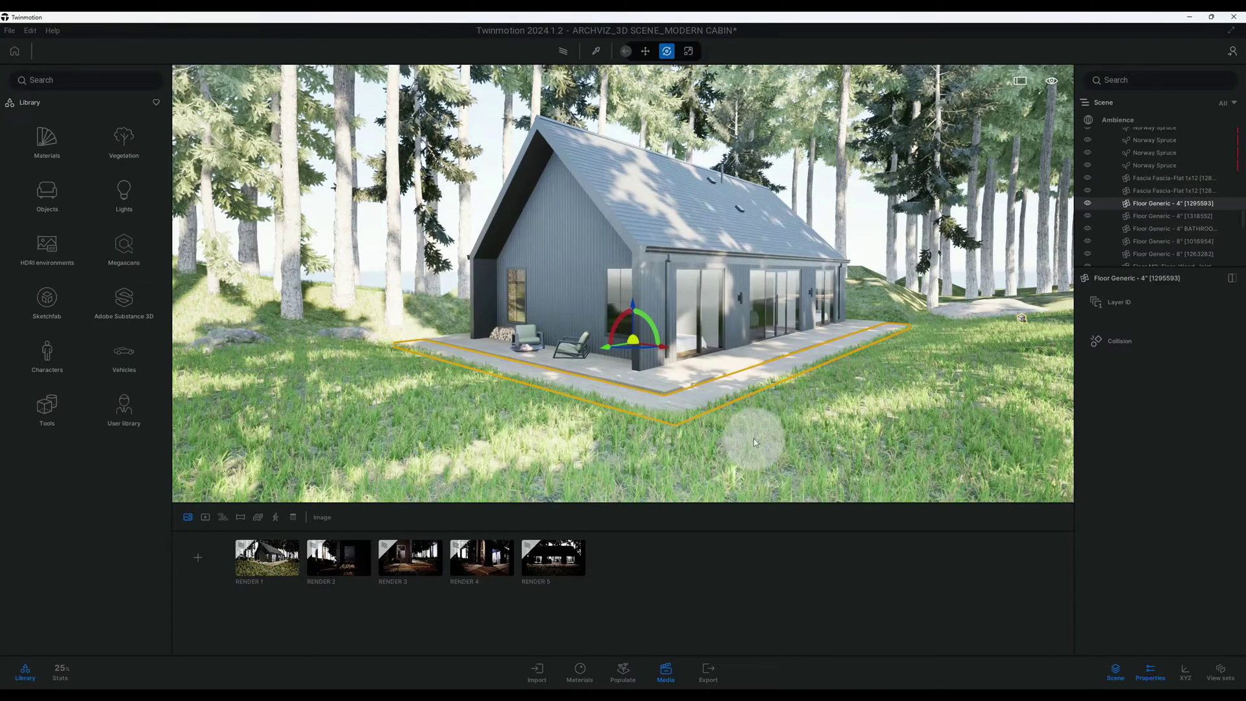
click(702, 408)
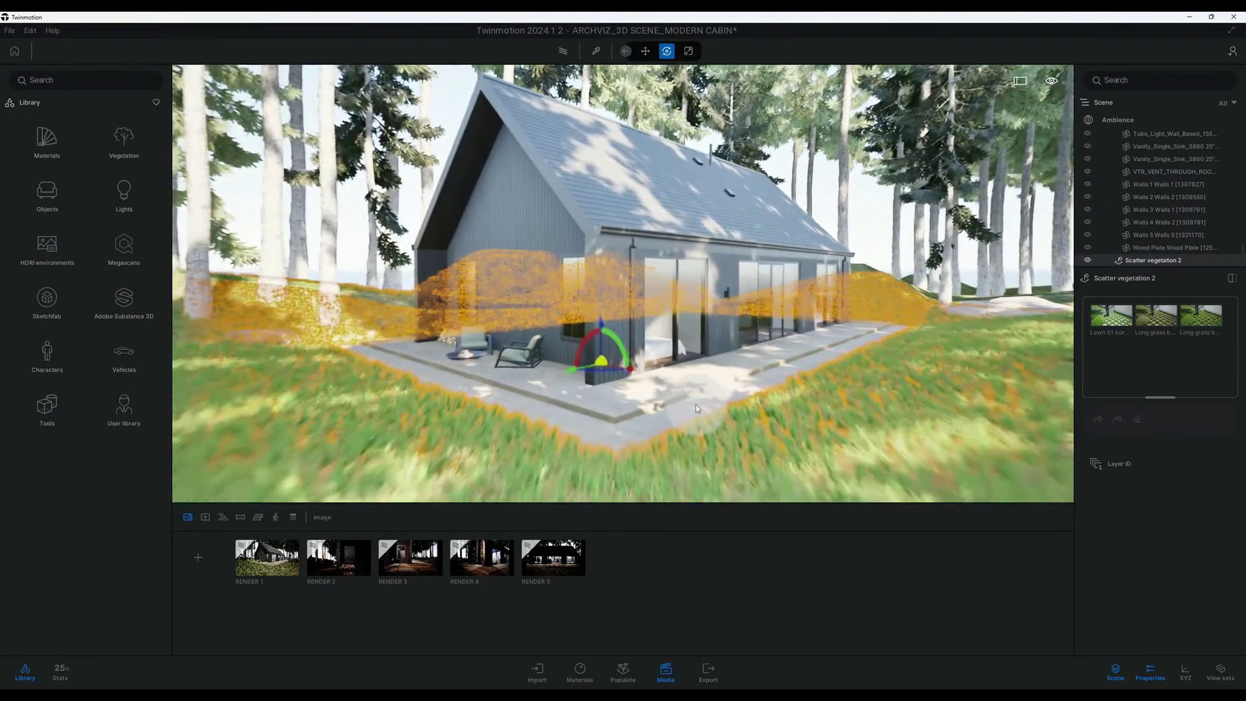
click(695, 400)
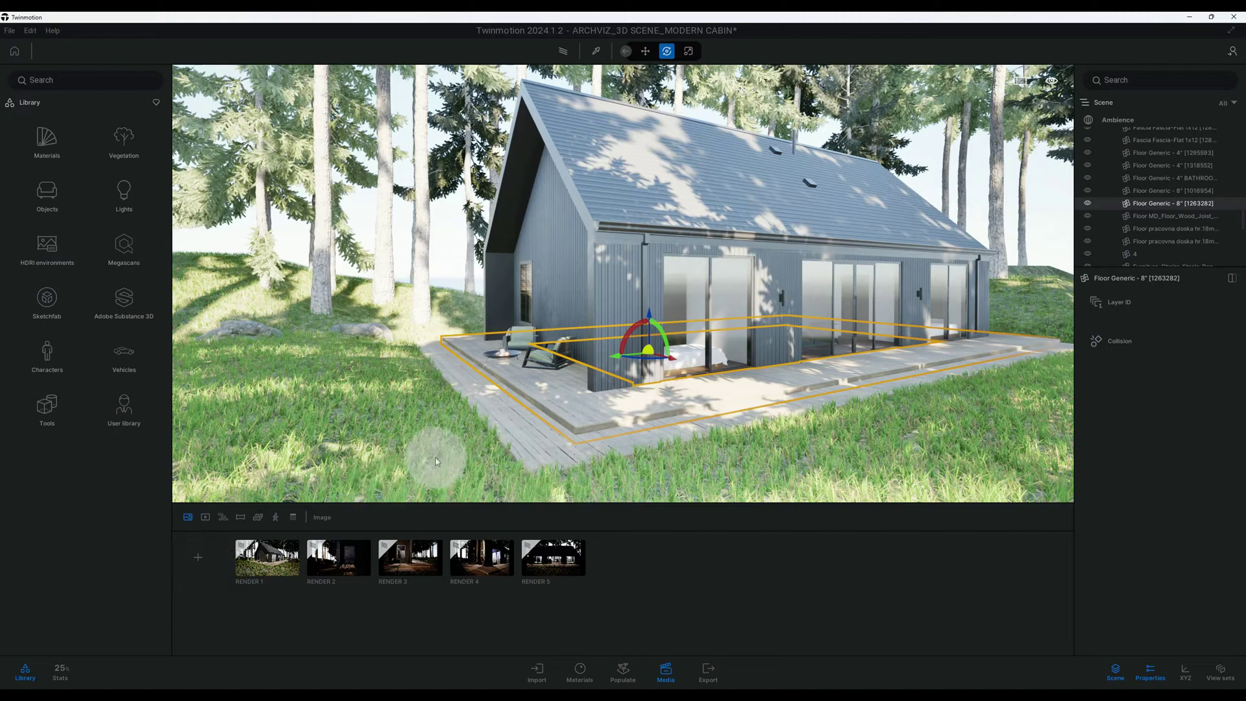
drag(450, 430, 463, 435)
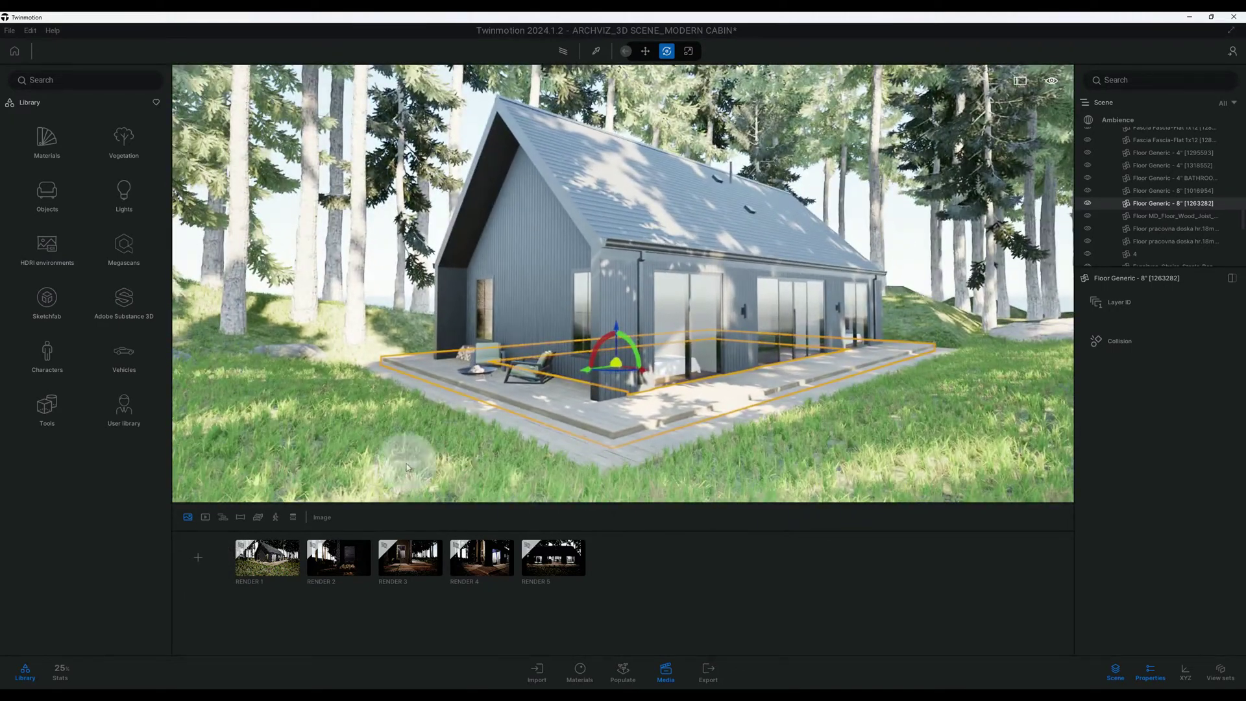
Step: Load the RENDER 1 view in real-time mode and scroll to Natural lighting
click(279, 557)
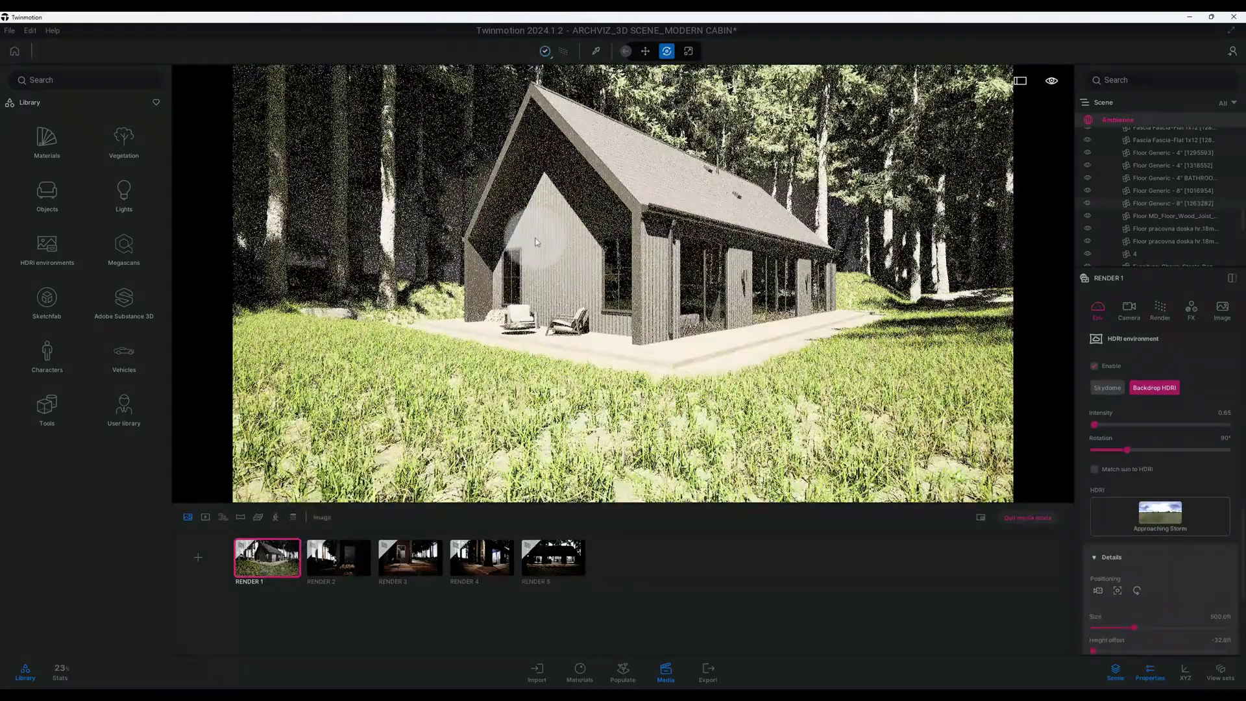
click(565, 52)
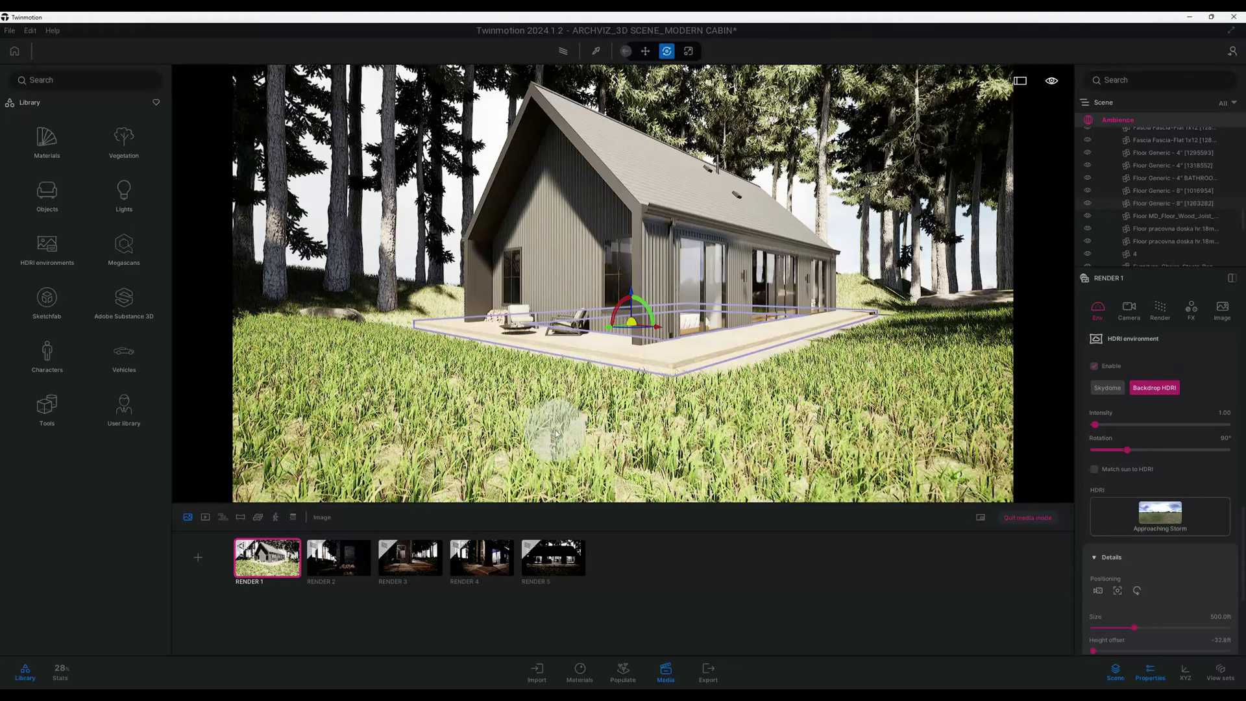
scroll(1148, 398, up, 3)
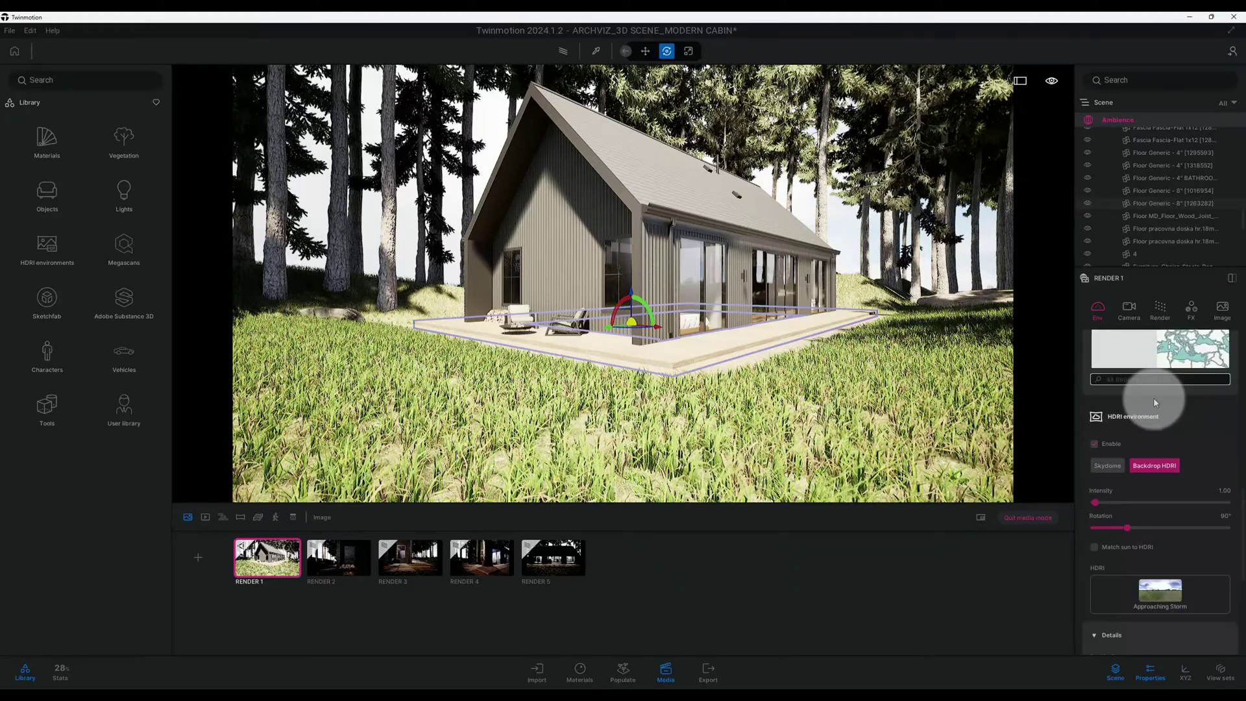
drag(1231, 478, 1226, 350)
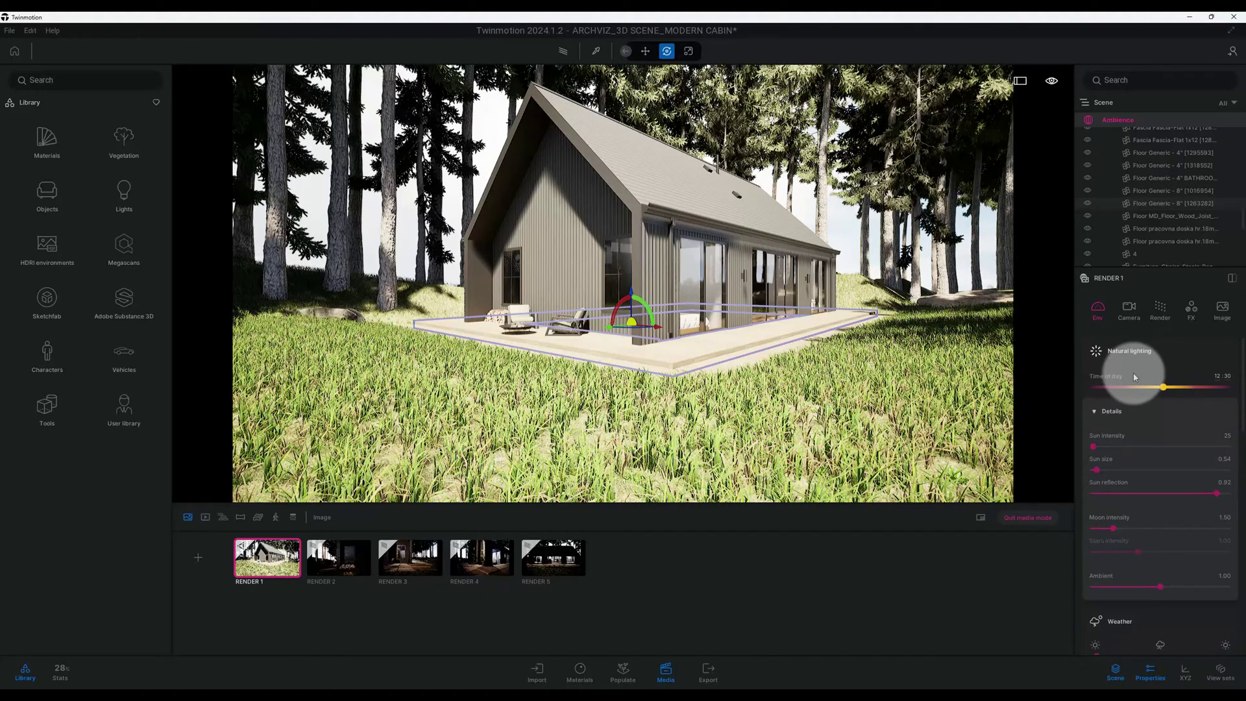
Step: Set RENDER 1's time of day to 10:30
double_click(1226, 376)
text(00)
key(Return)
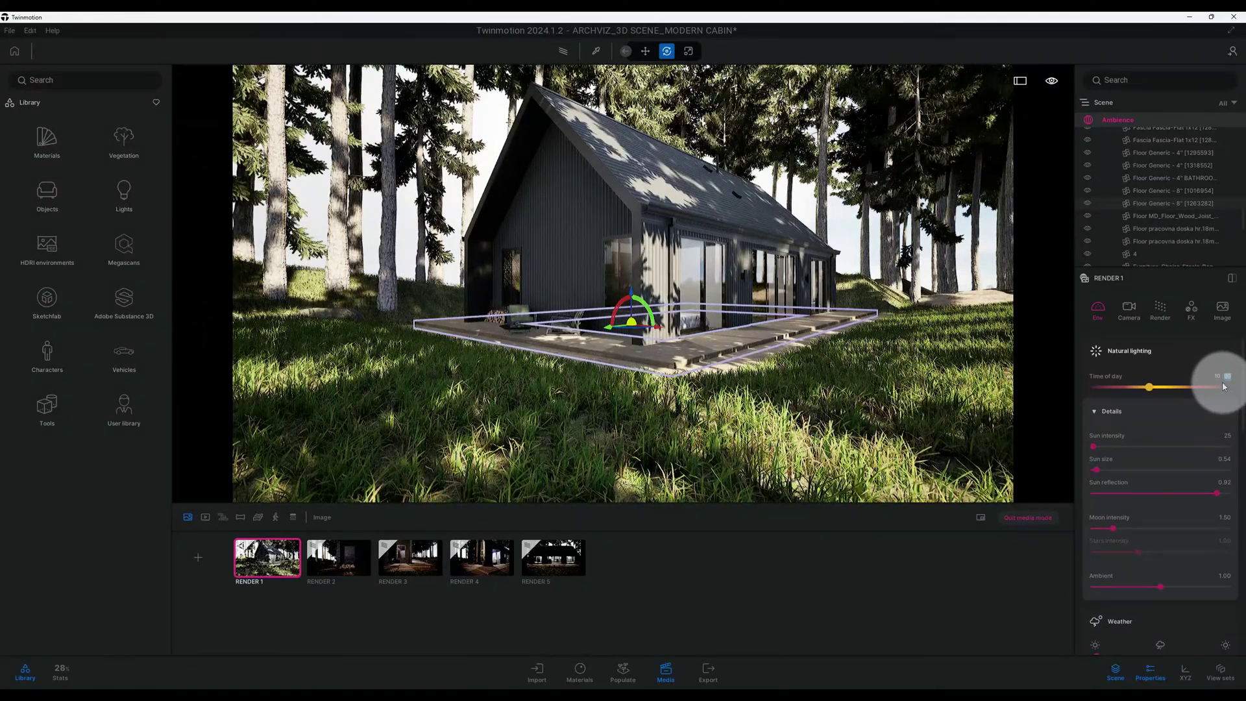
text(30)
key(Return)
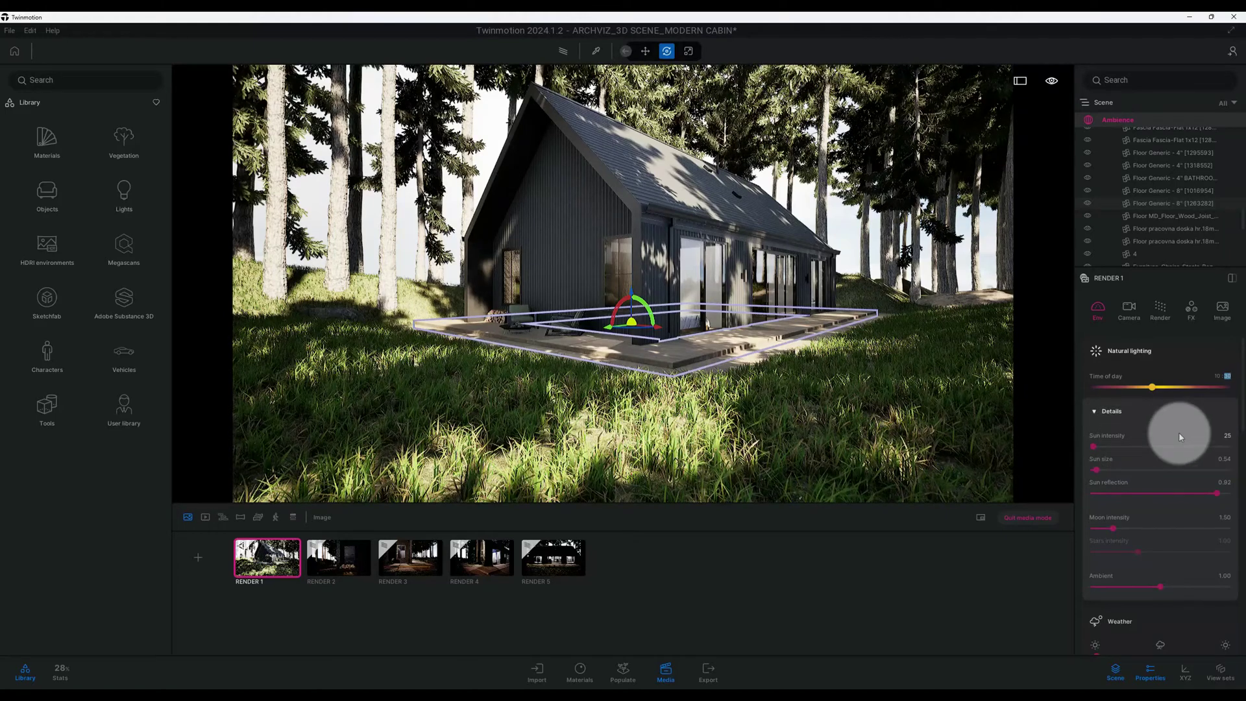
Step: Lower the sun intensity from 25 to 2
click(1227, 439)
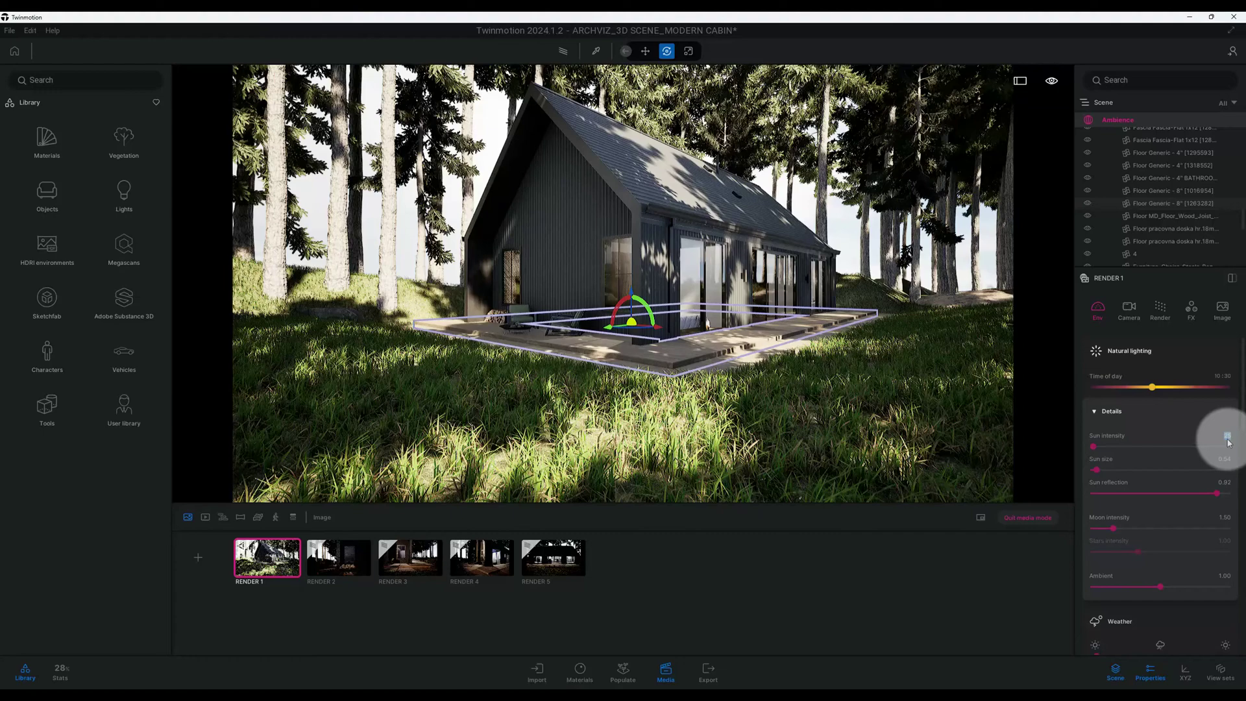
text(2)
key(Return)
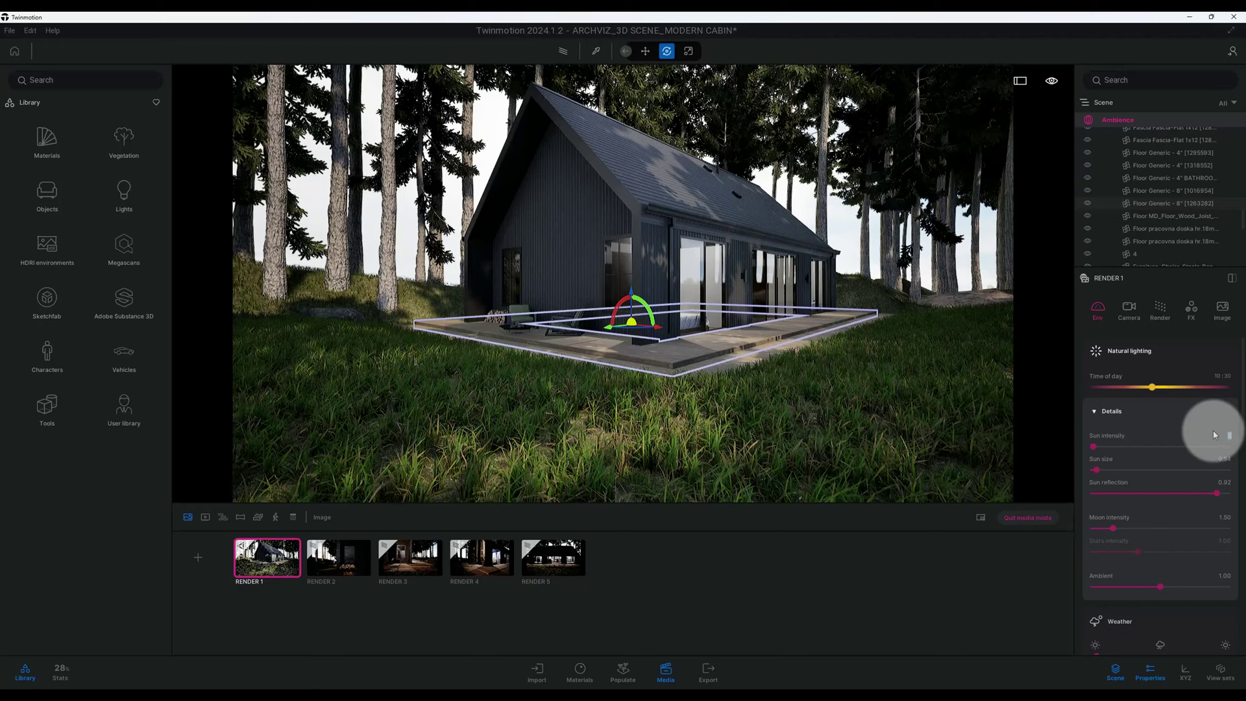
Step: Enter 3.0 for ambient light, which clamps to the 2.00 maximum
scroll(1201, 434, down, 3)
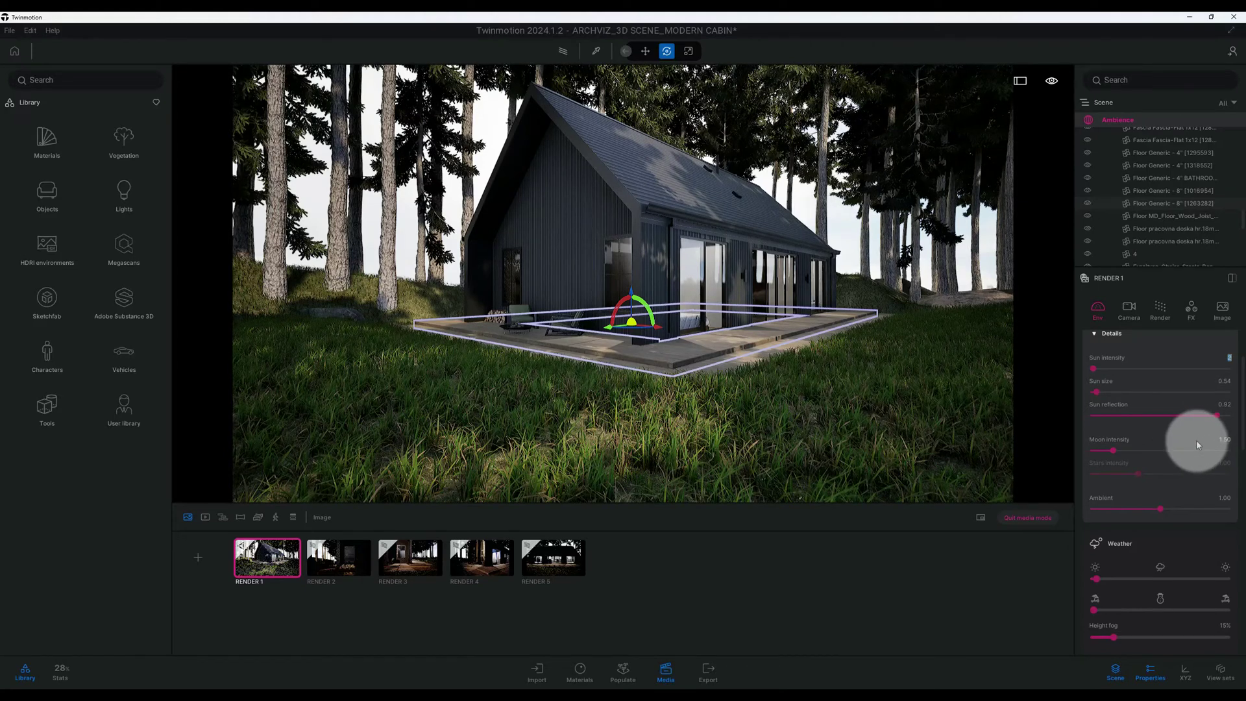
scroll(1193, 460, down, 1)
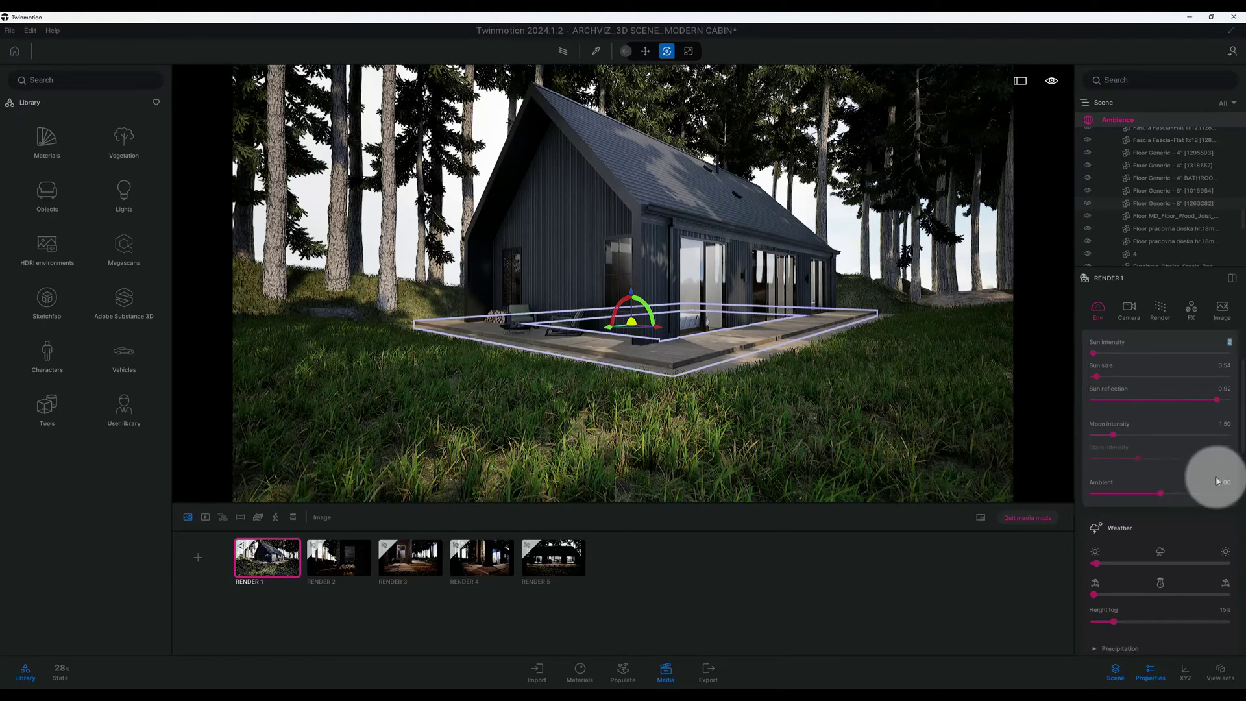
click(1221, 482)
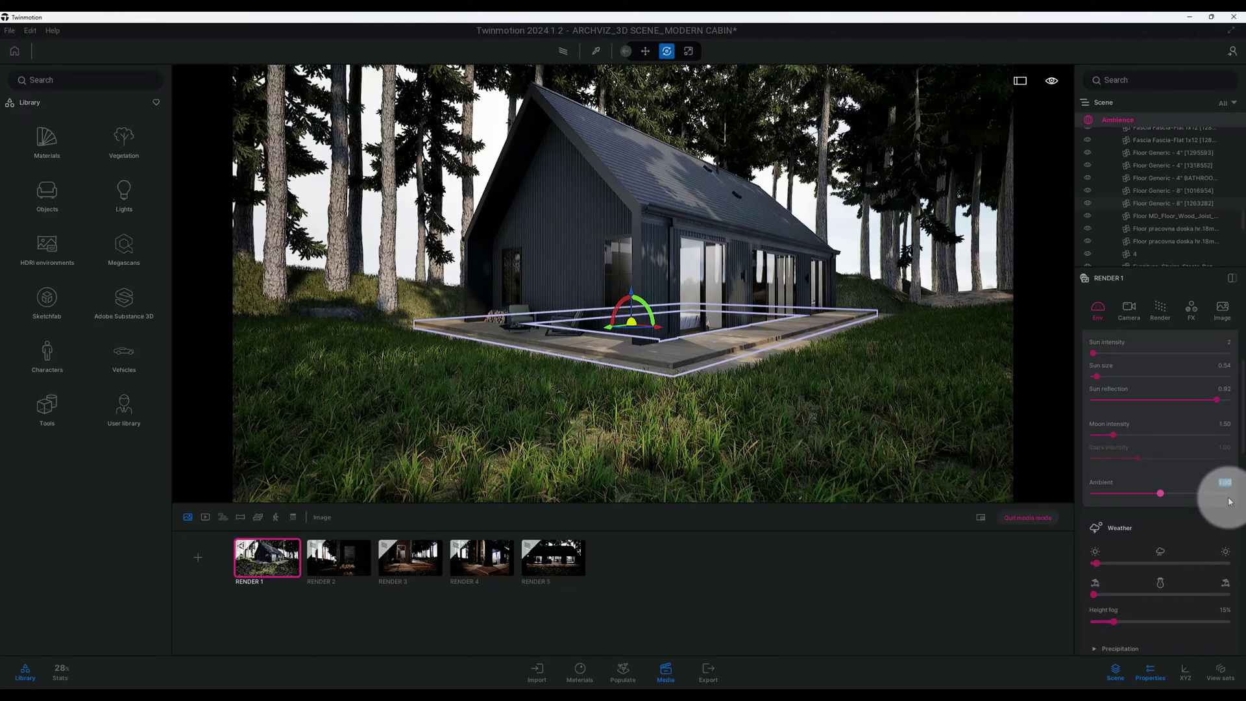
text(3.0)
key(Return)
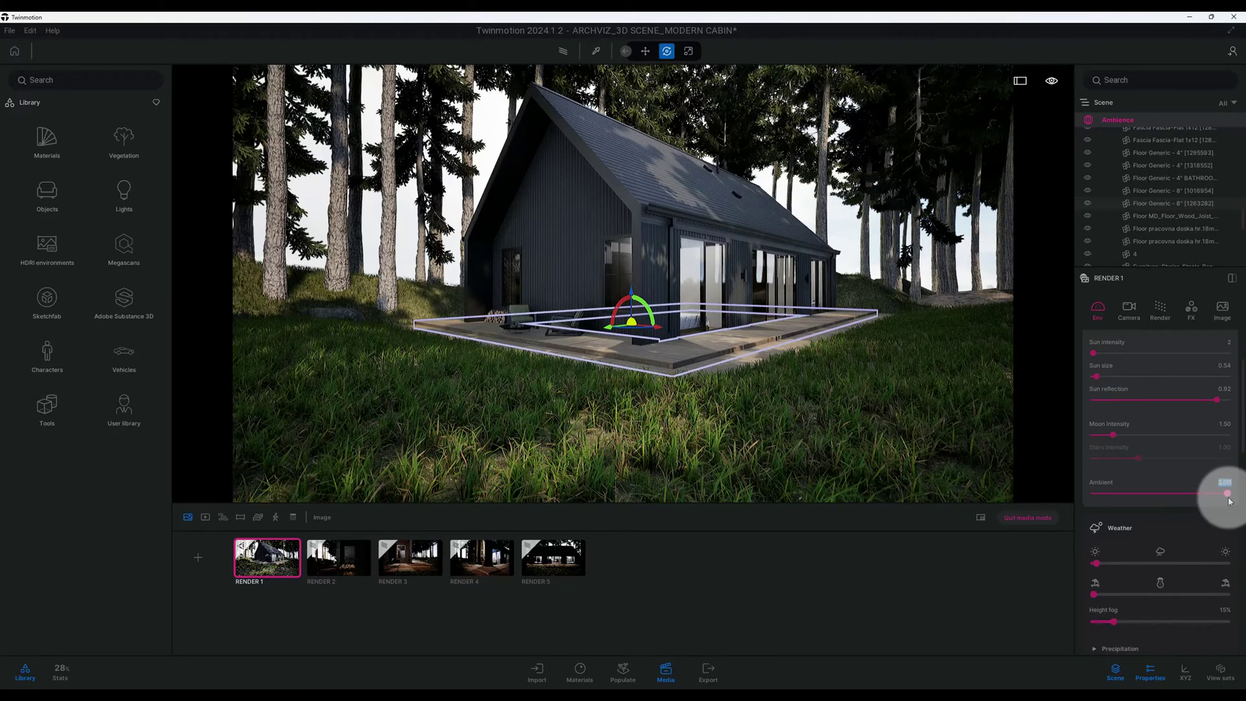
Step: Raise one Weather slider slightly, then scroll down to the Location settings
scroll(1179, 475, down, 2)
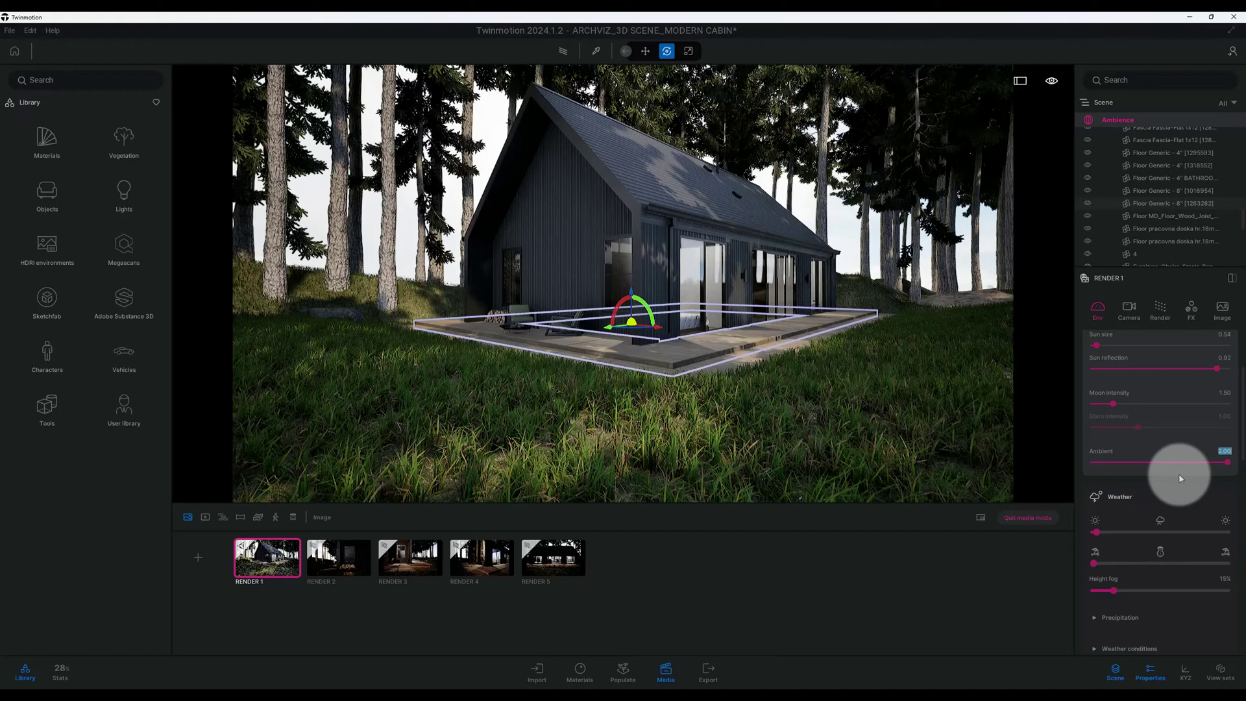
scroll(1178, 473, down, 4)
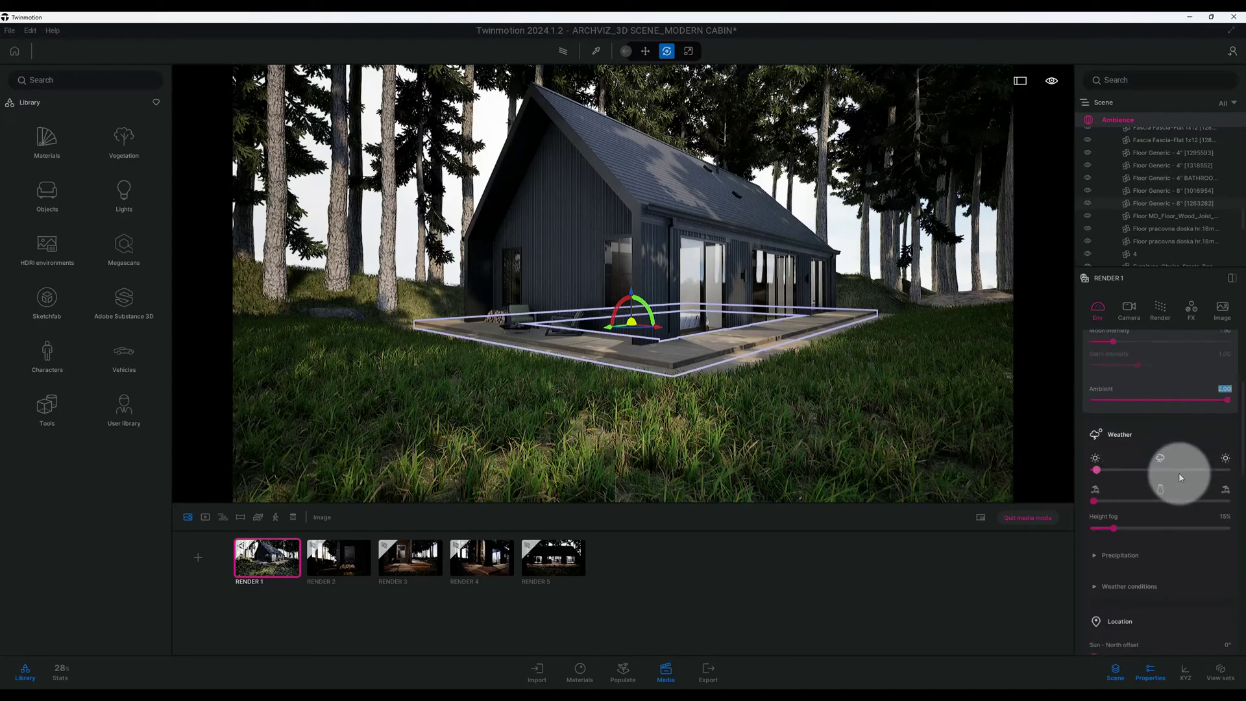
scroll(1178, 473, down, 4)
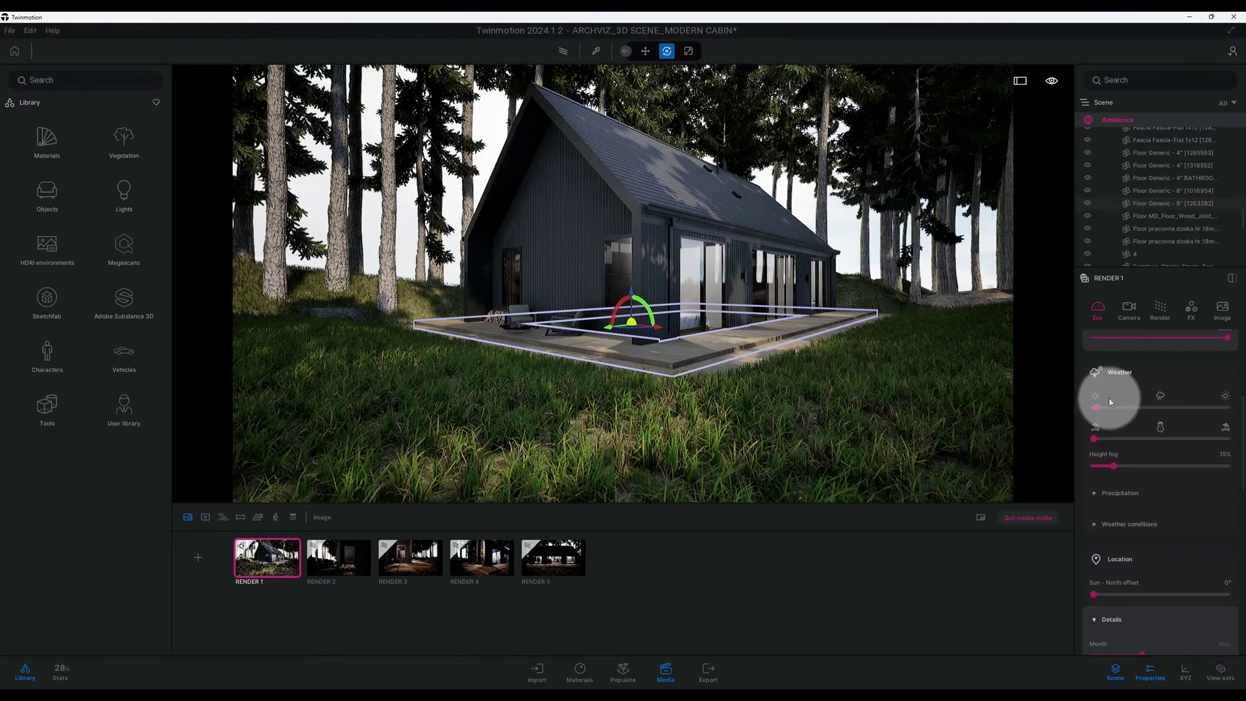
drag(1096, 408, 1109, 440)
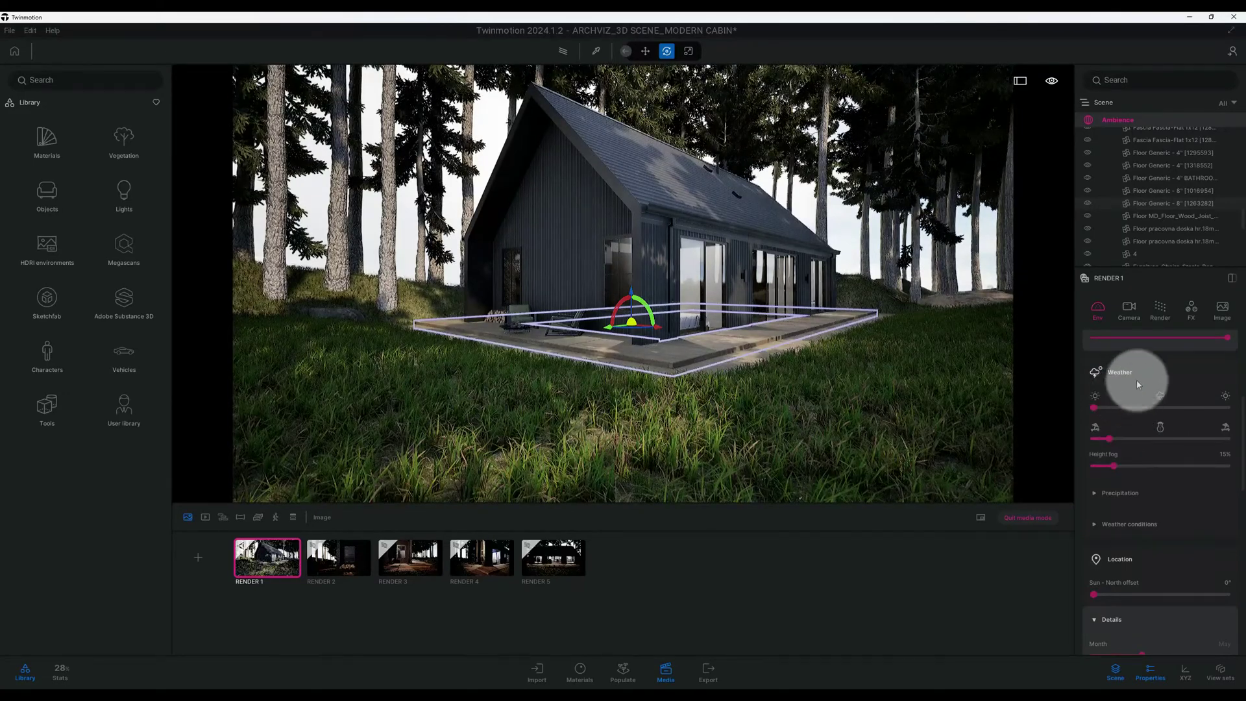
scroll(1135, 379, down, 2)
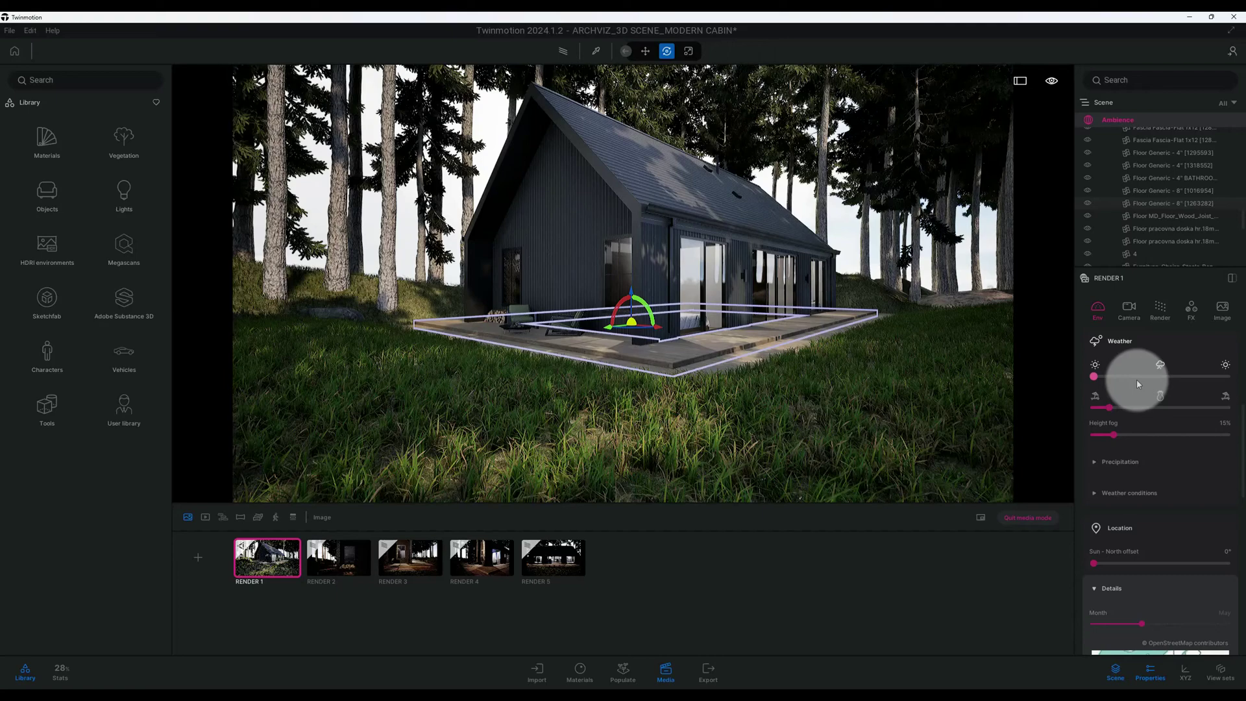
scroll(1135, 379, down, 1)
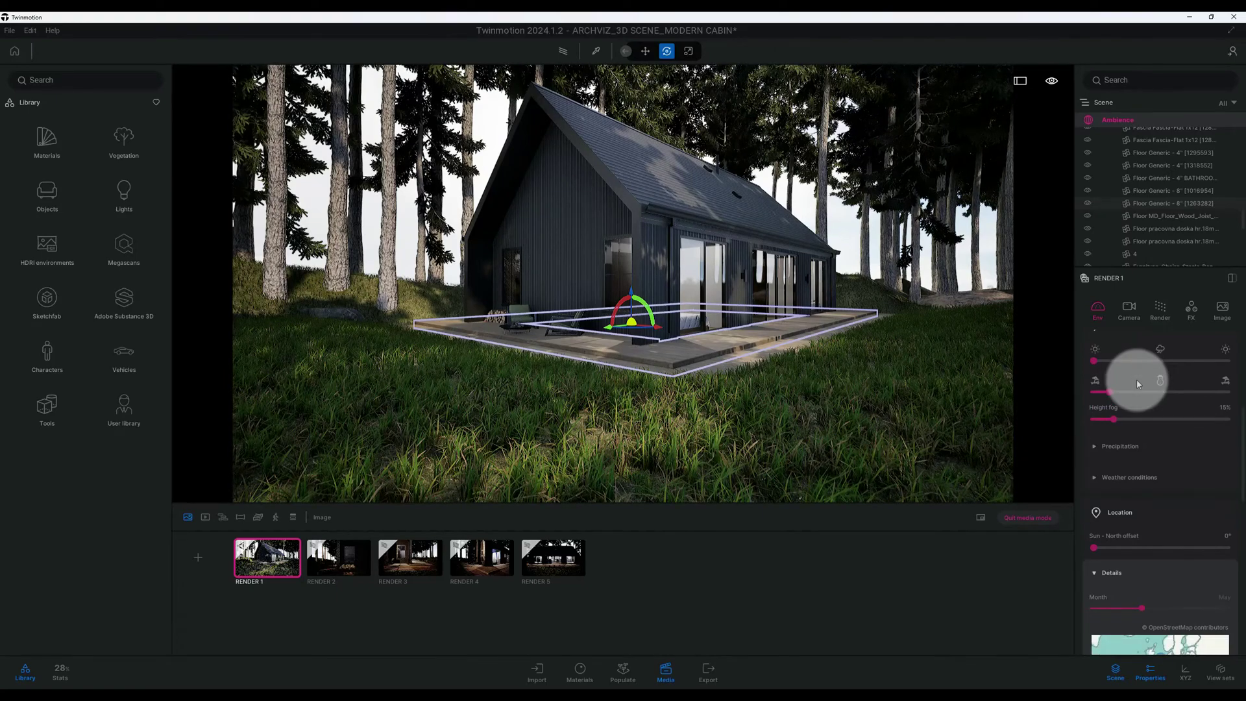
scroll(1135, 379, up, 4)
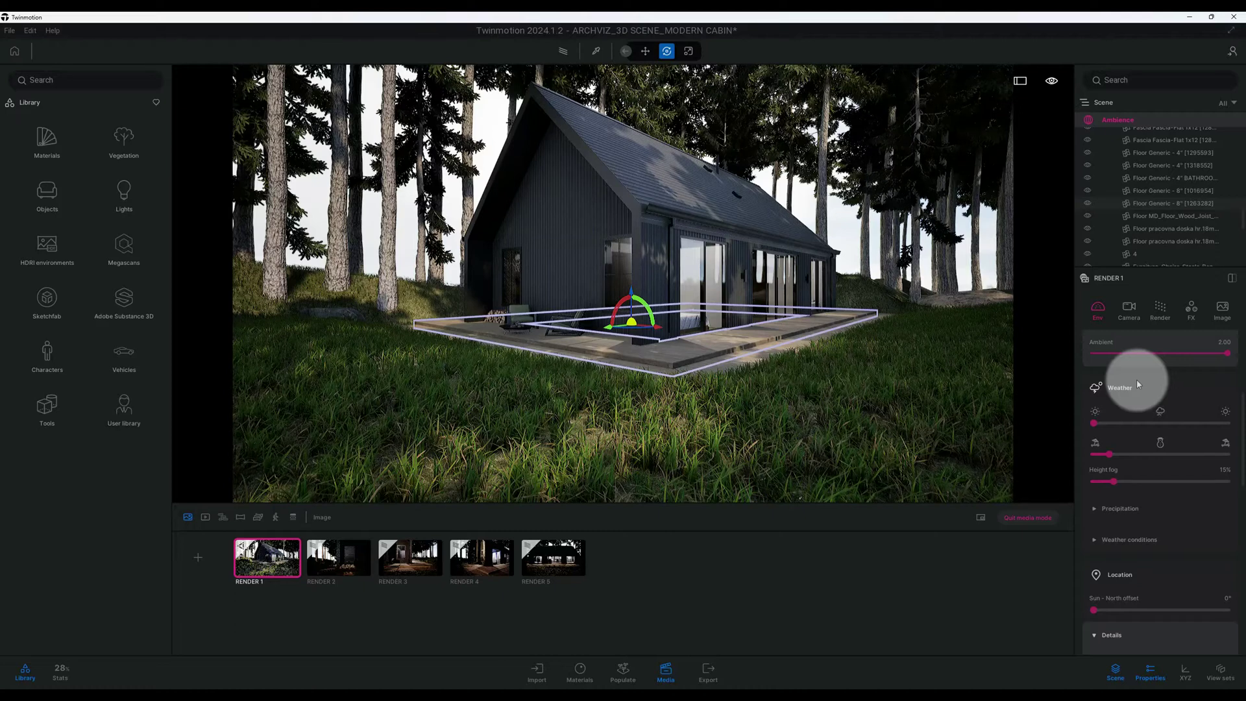
scroll(1136, 383, down, 9)
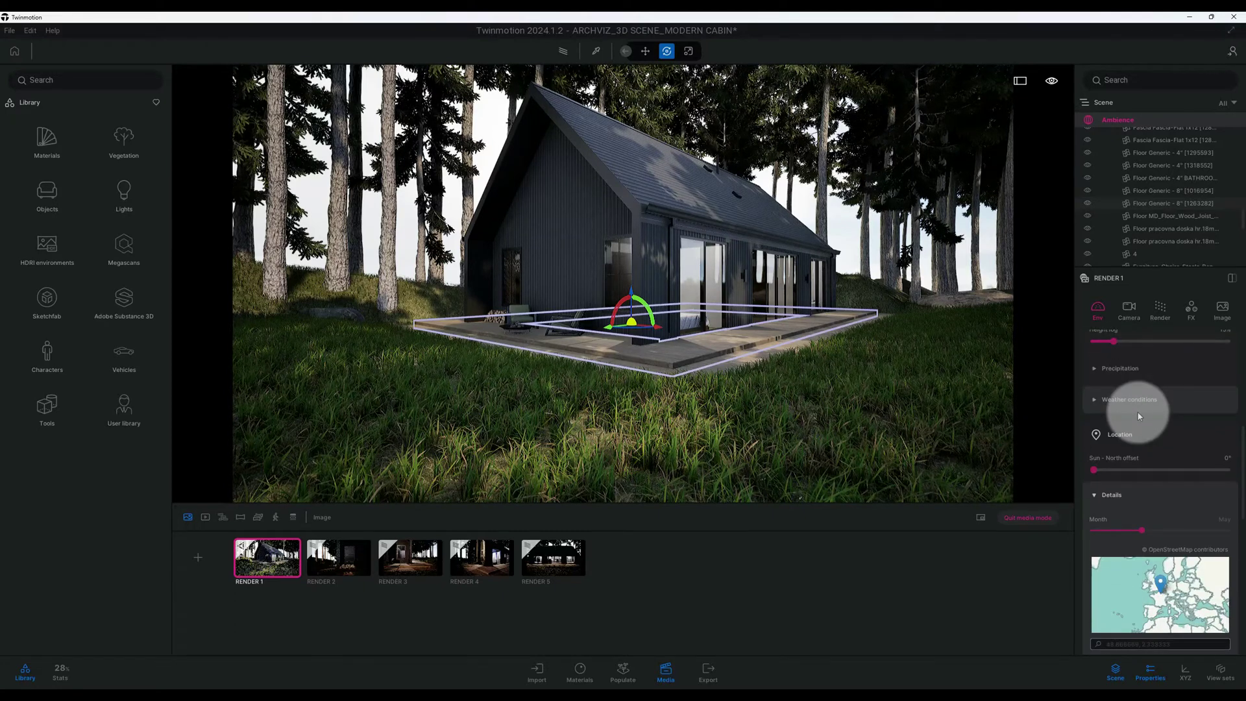
scroll(1138, 417, down, 2)
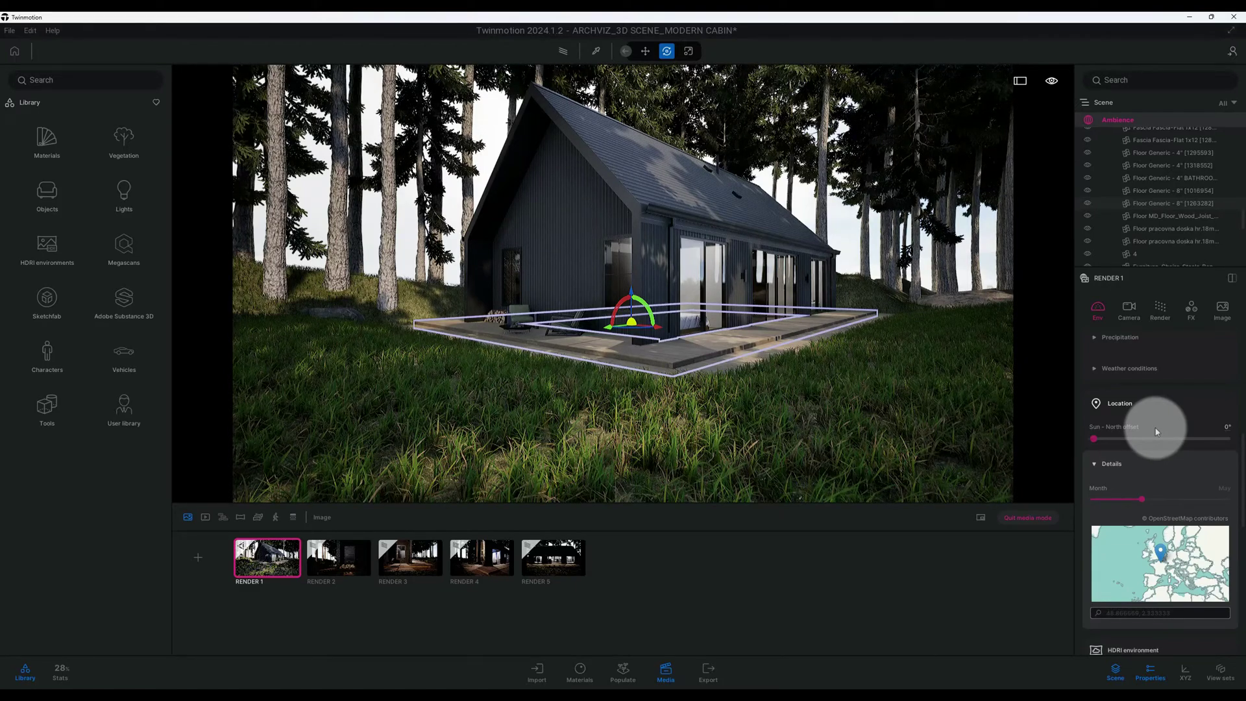
Step: Set the Sun–North offset to 180°
click(1227, 427)
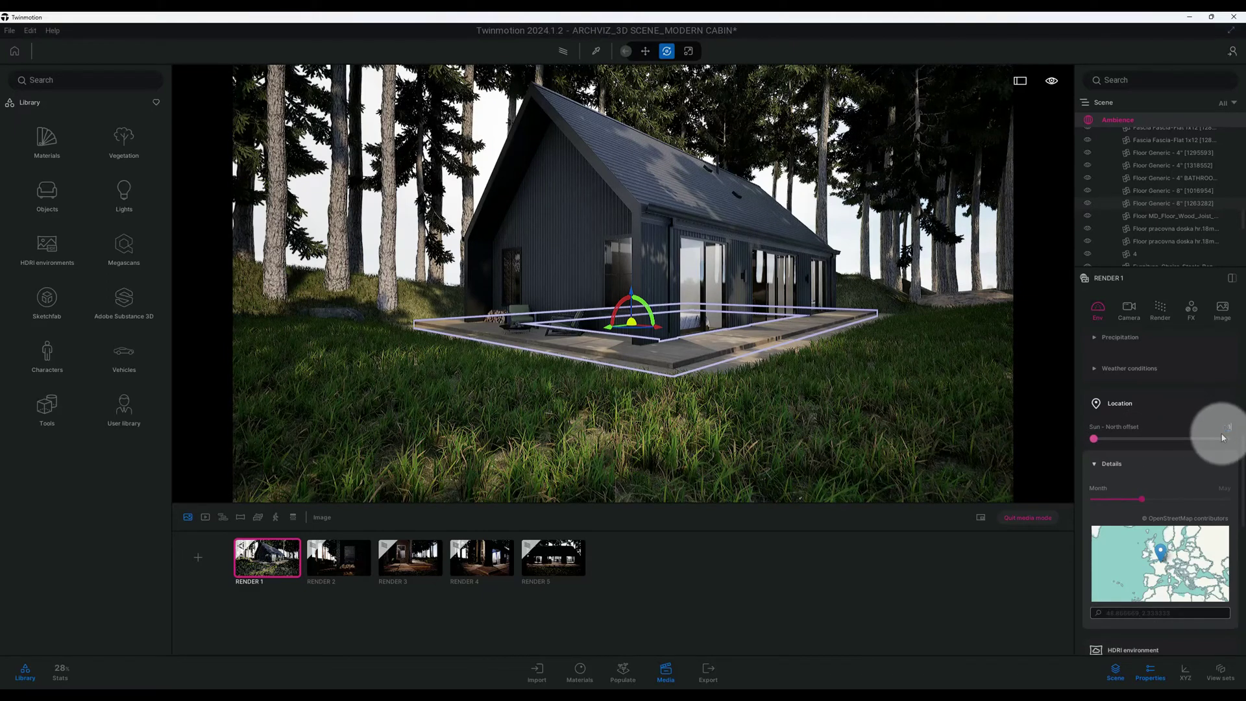
text(180)
key(Return)
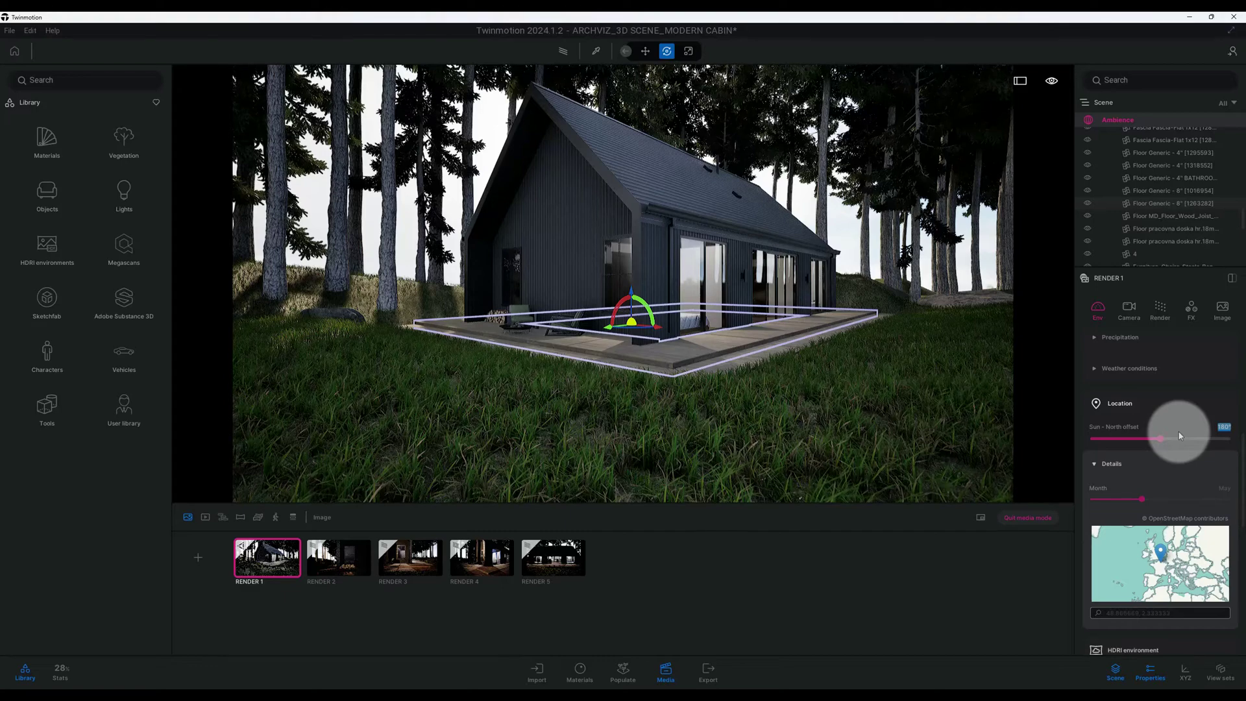
Step: Drag the Month slider from May to July and scroll to HDRI environment
scroll(1180, 435, down, 1)
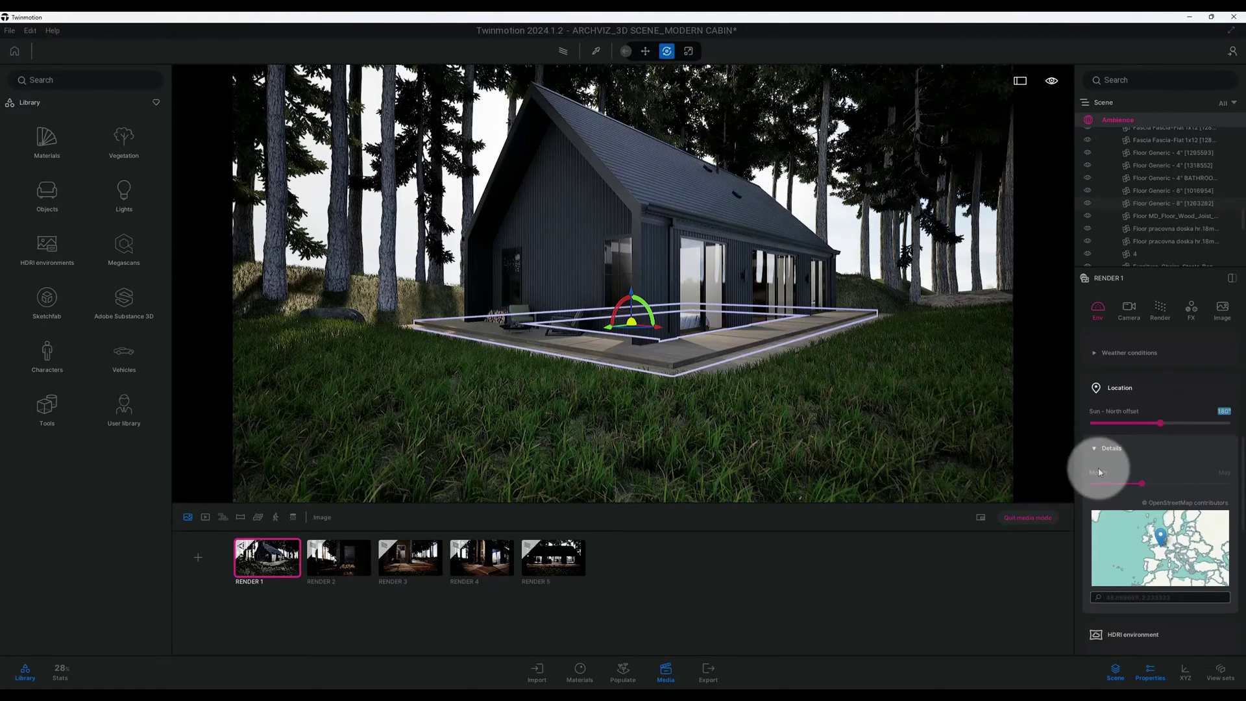
drag(1142, 484, 1164, 482)
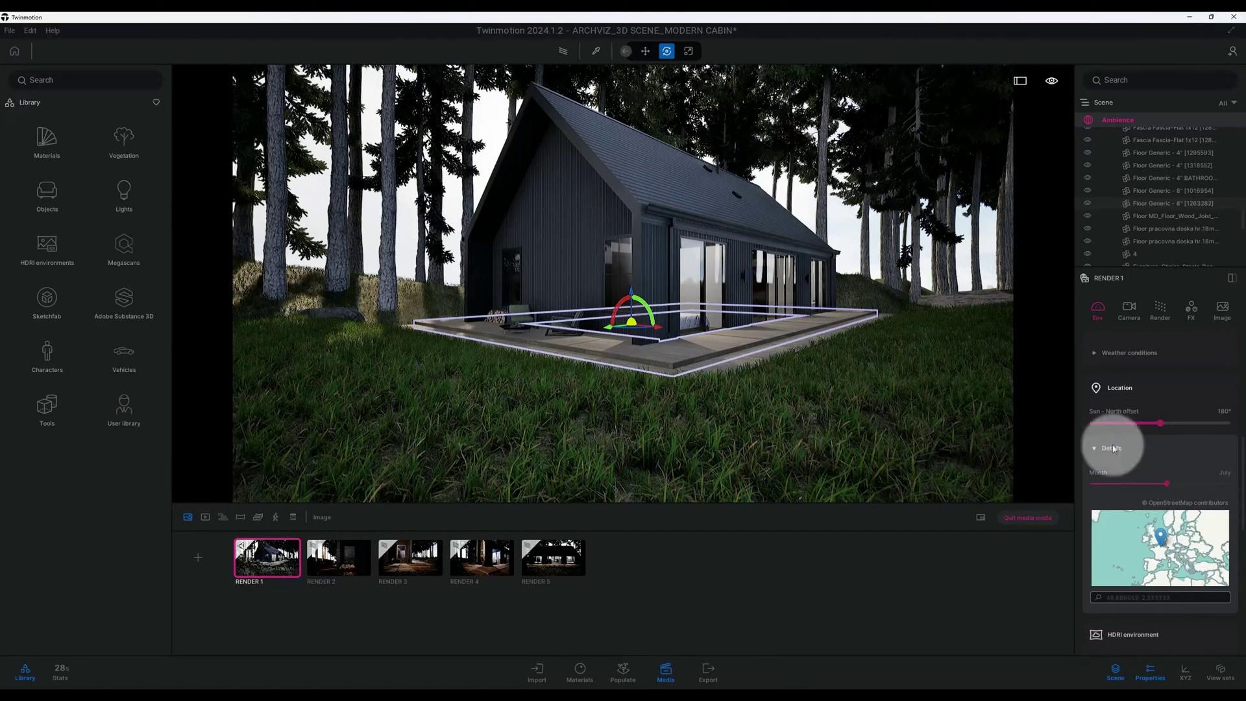
scroll(1140, 448, down, 5)
scroll(1141, 453, down, 3)
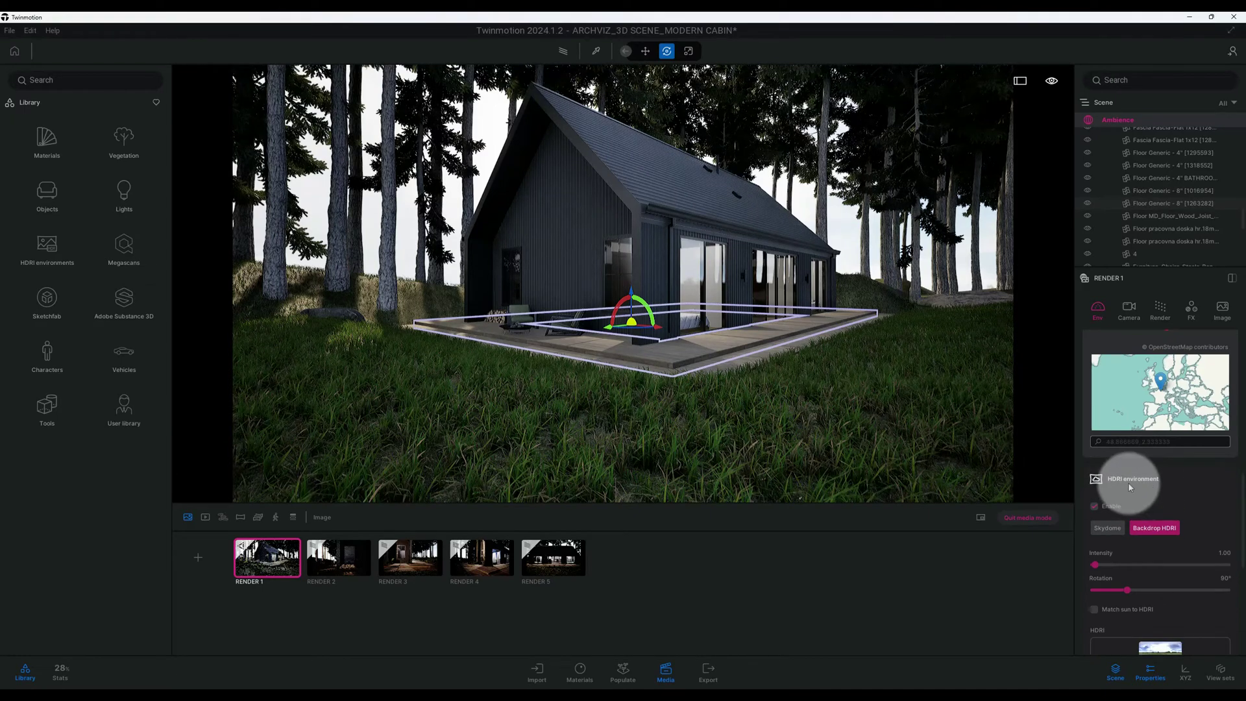
Step: Toggle the HDRI environment off and on, then set intensity 0.65 and rotation 180°
click(1109, 511)
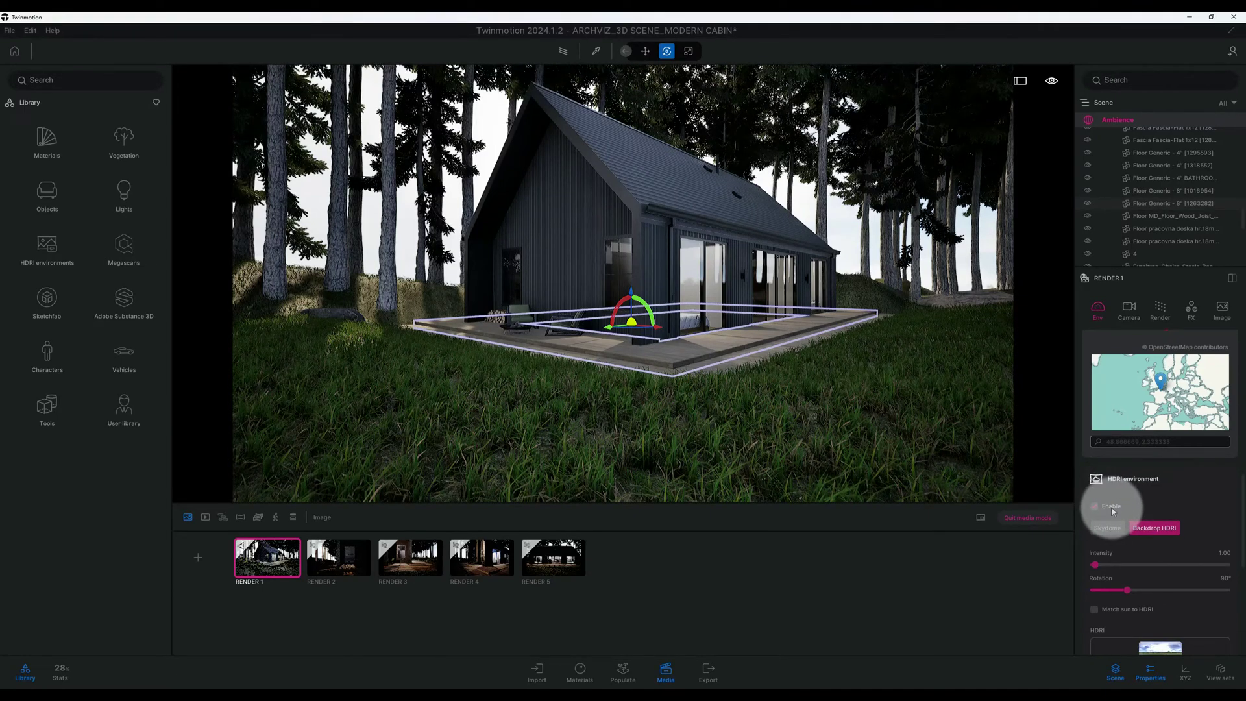
scroll(1112, 508, down, 1)
scroll(1112, 508, down, 1)
click(1110, 474)
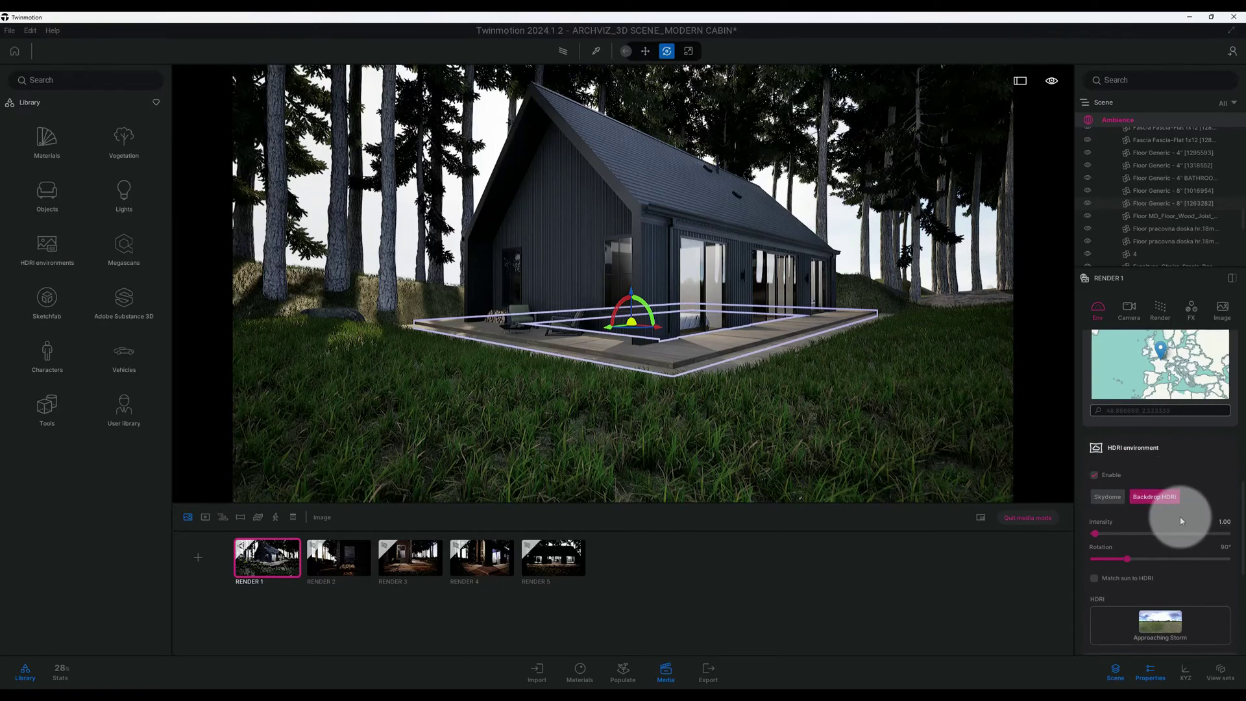
scroll(1180, 516, down, 1)
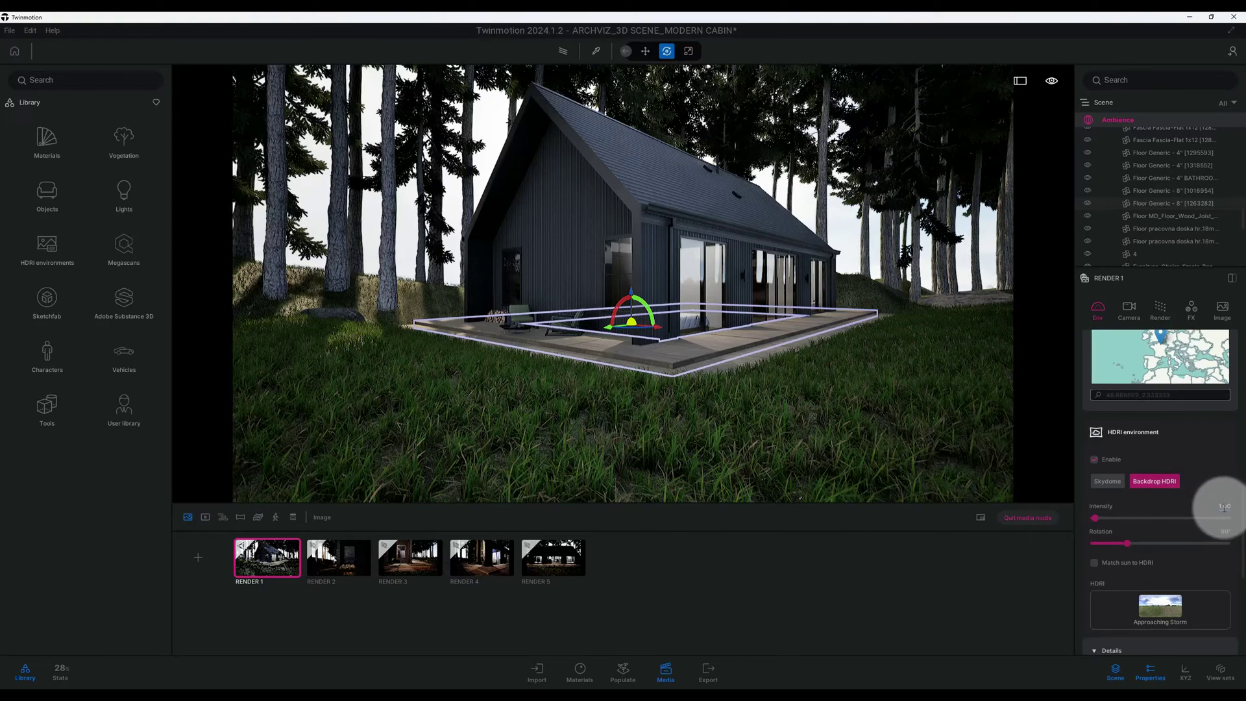
click(1223, 507)
text(0.6)
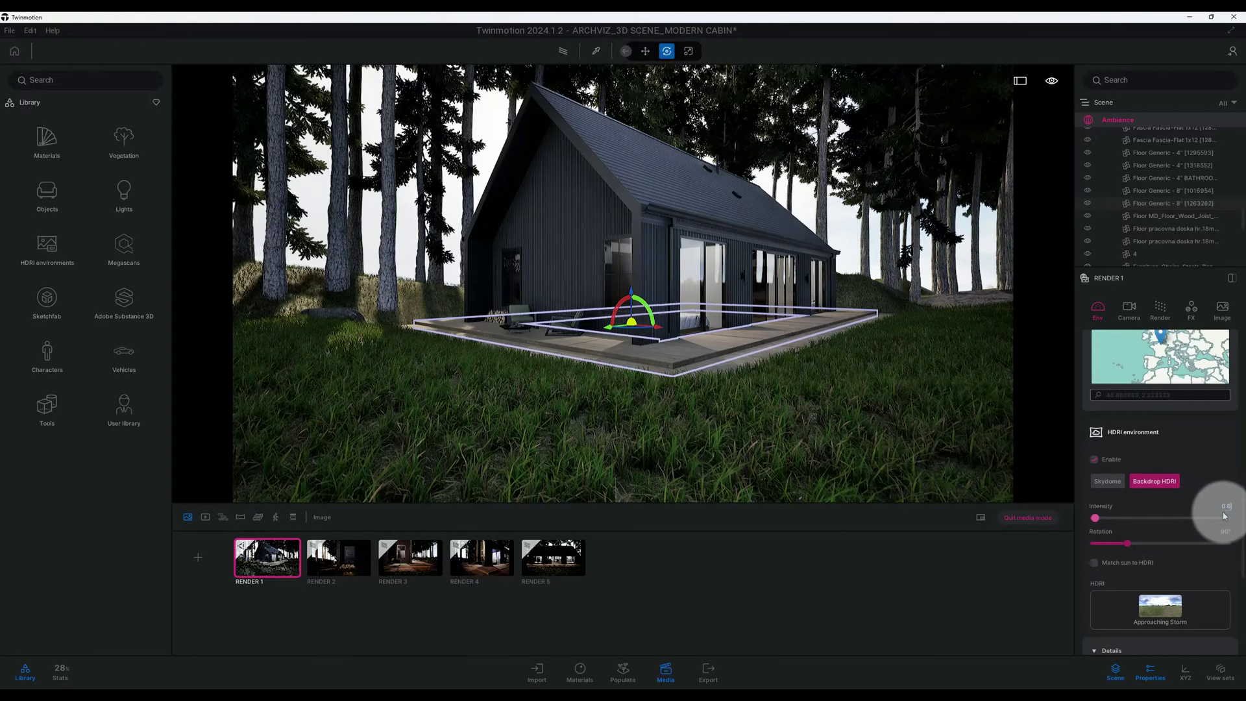
text(5)
key(Return)
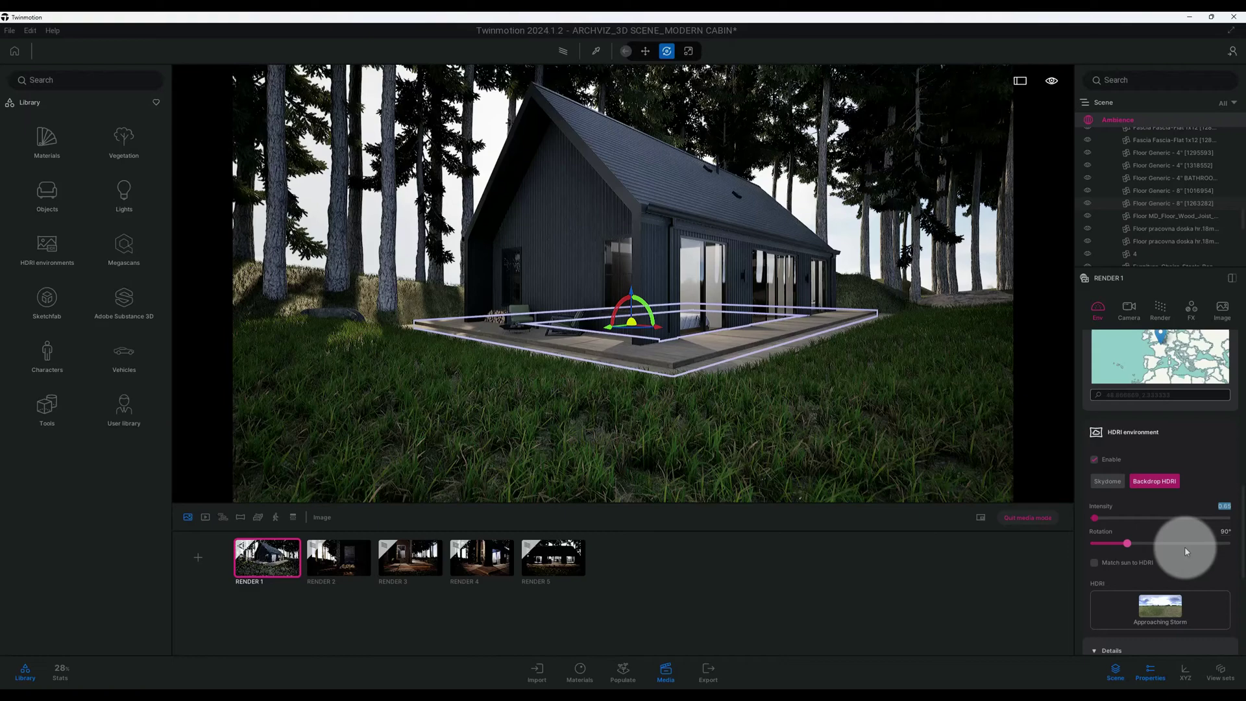
click(1223, 534)
text(180)
key(Return)
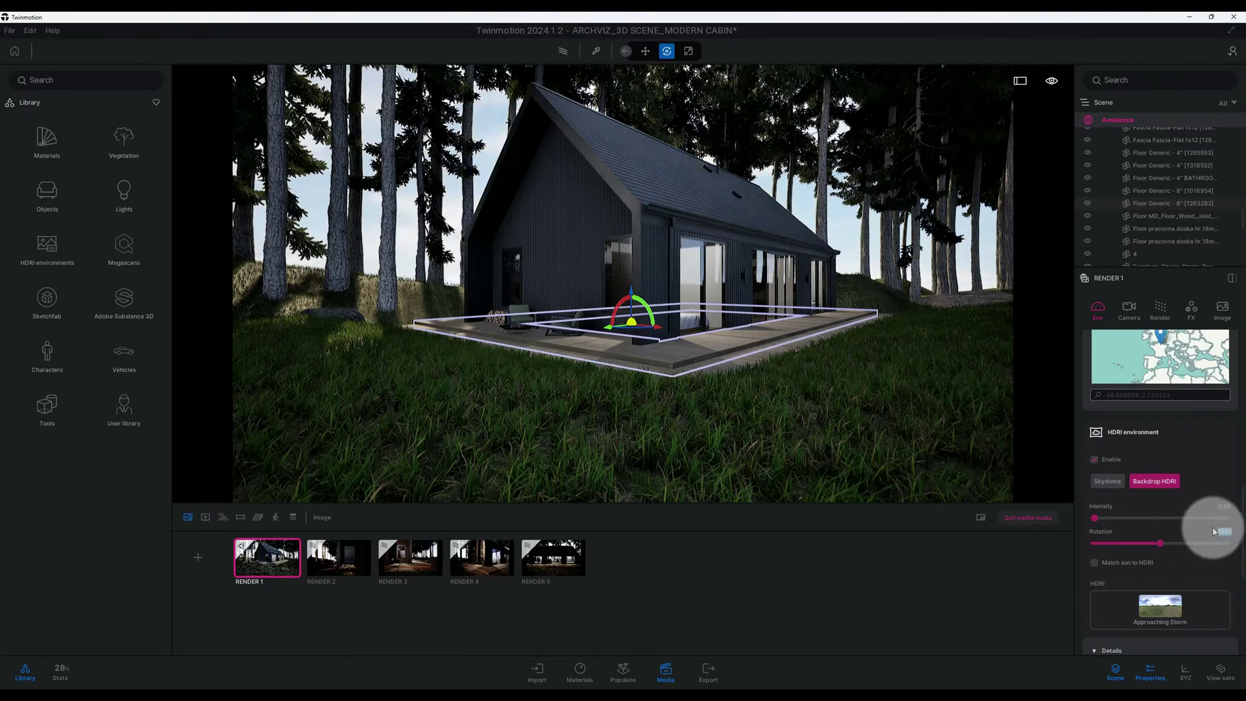
Step: Set the Sun–North offset to 0° and tick Match sun to HDRI
scroll(1208, 530, up, 3)
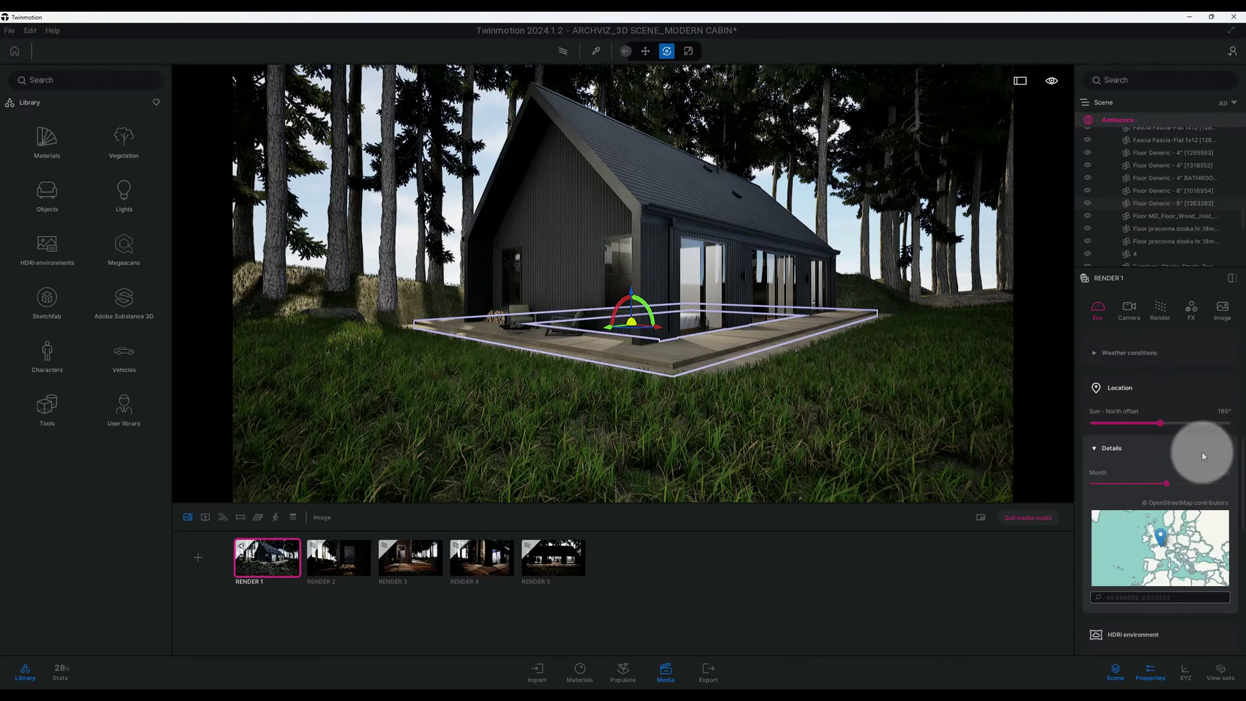
drag(1161, 407, 1085, 407)
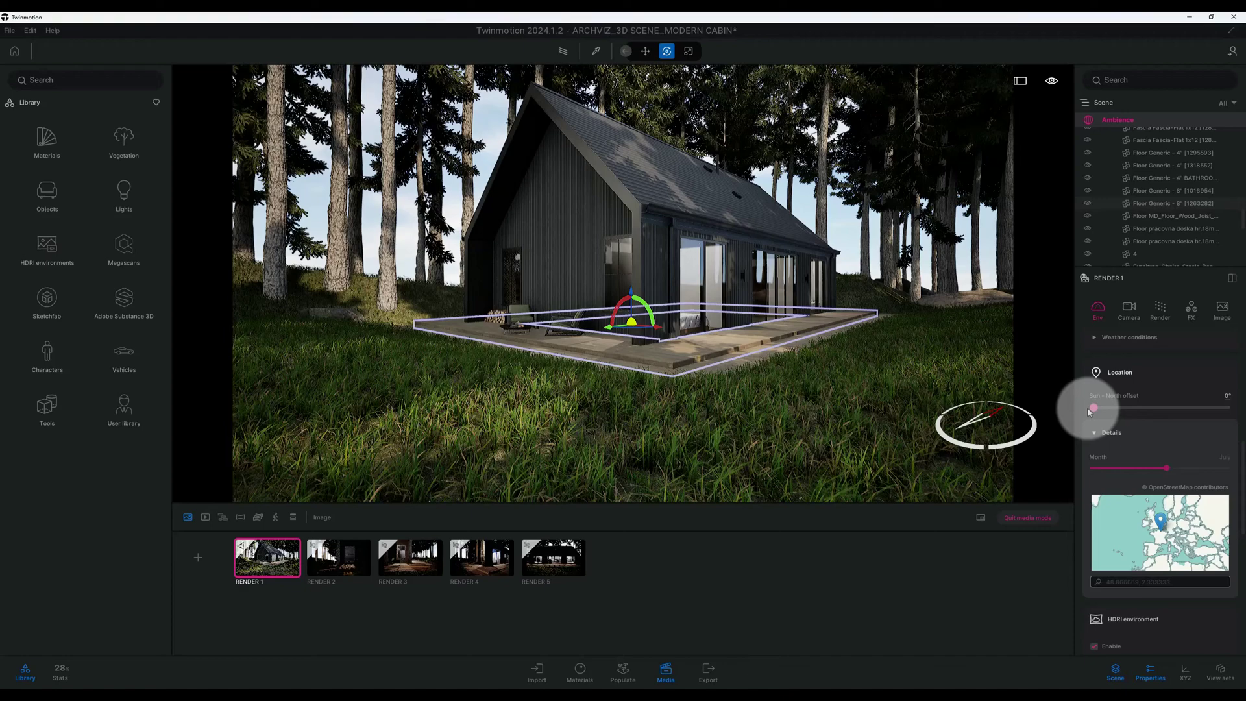
scroll(1178, 407, down, 6)
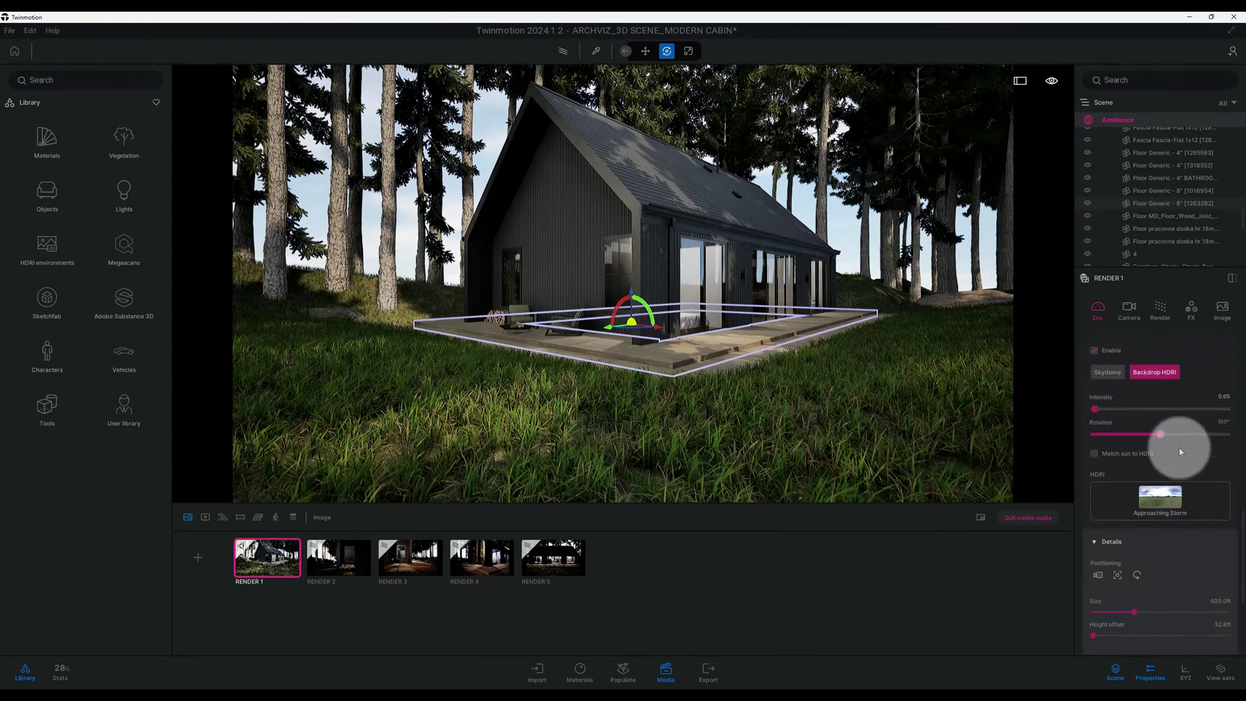
scroll(1178, 448, down, 3)
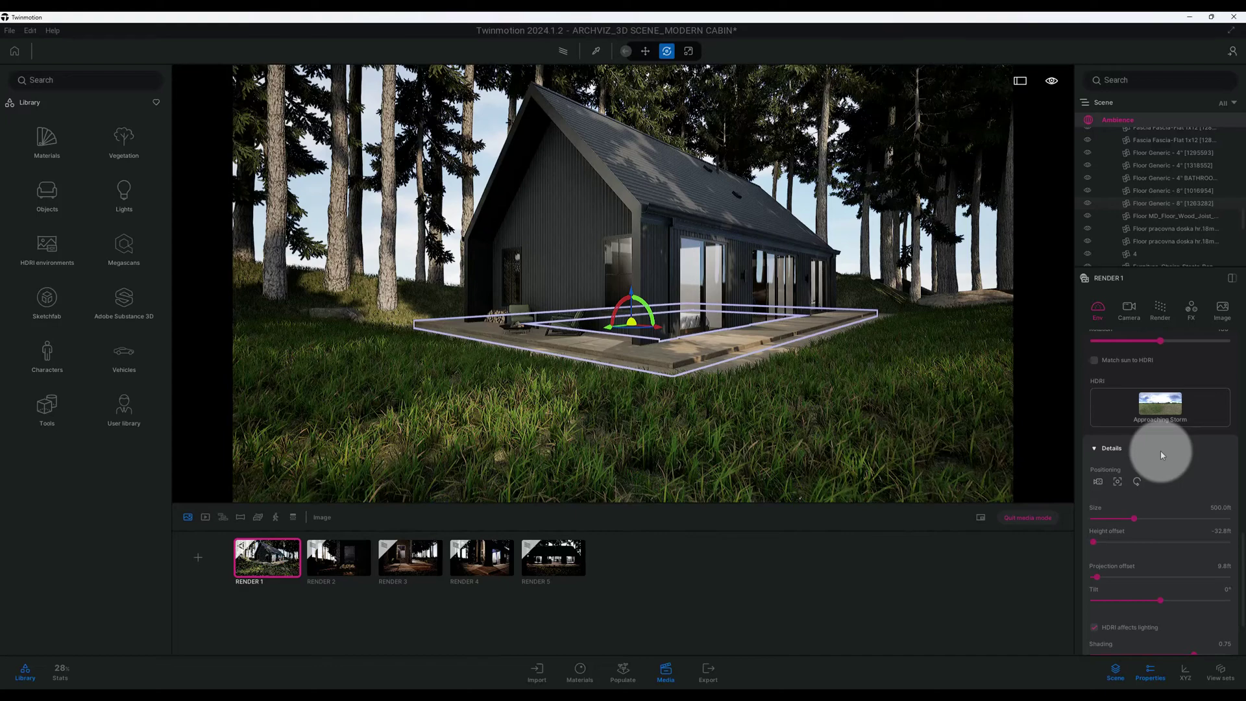
scroll(1160, 450, down, 3)
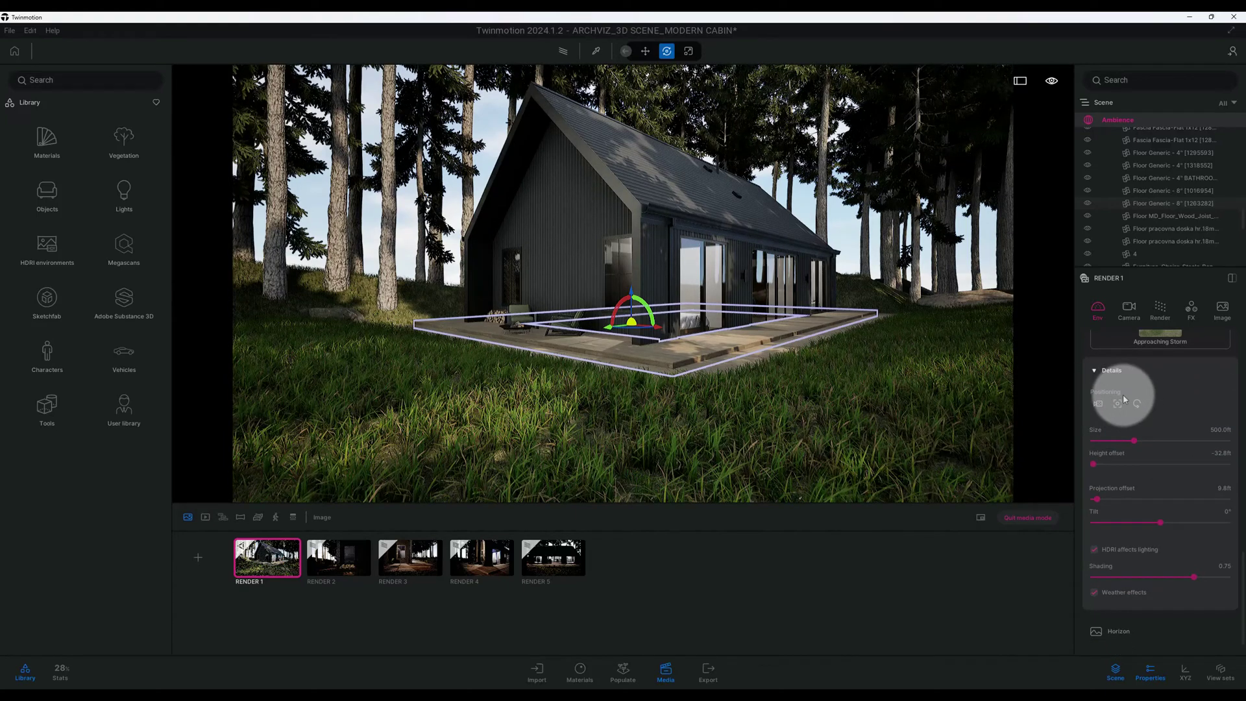
scroll(1182, 399, up, 4)
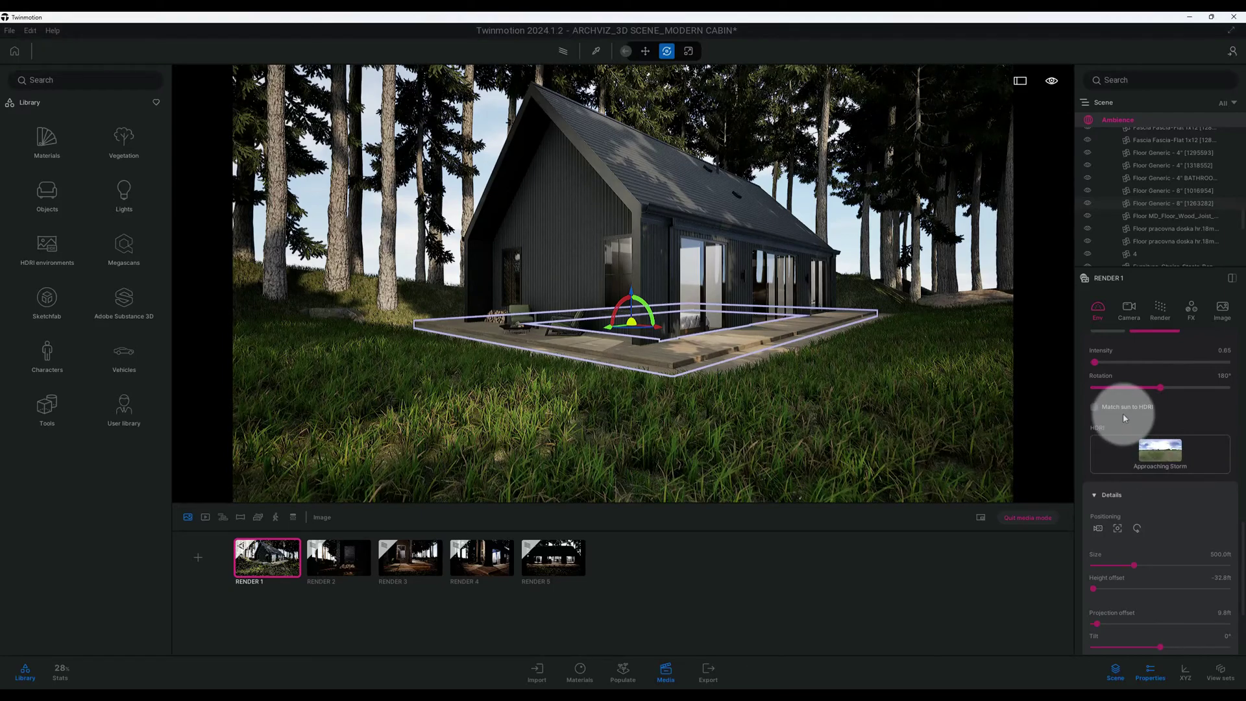
mouse_move(1138, 415)
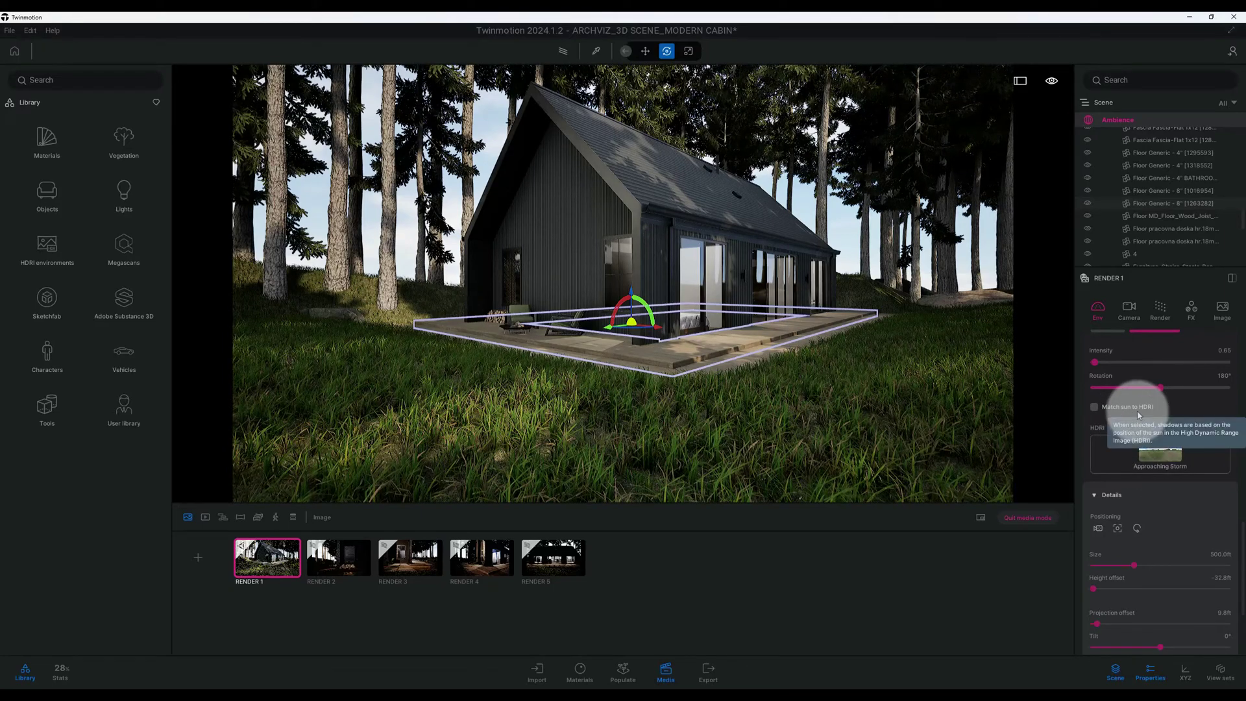
click(1103, 407)
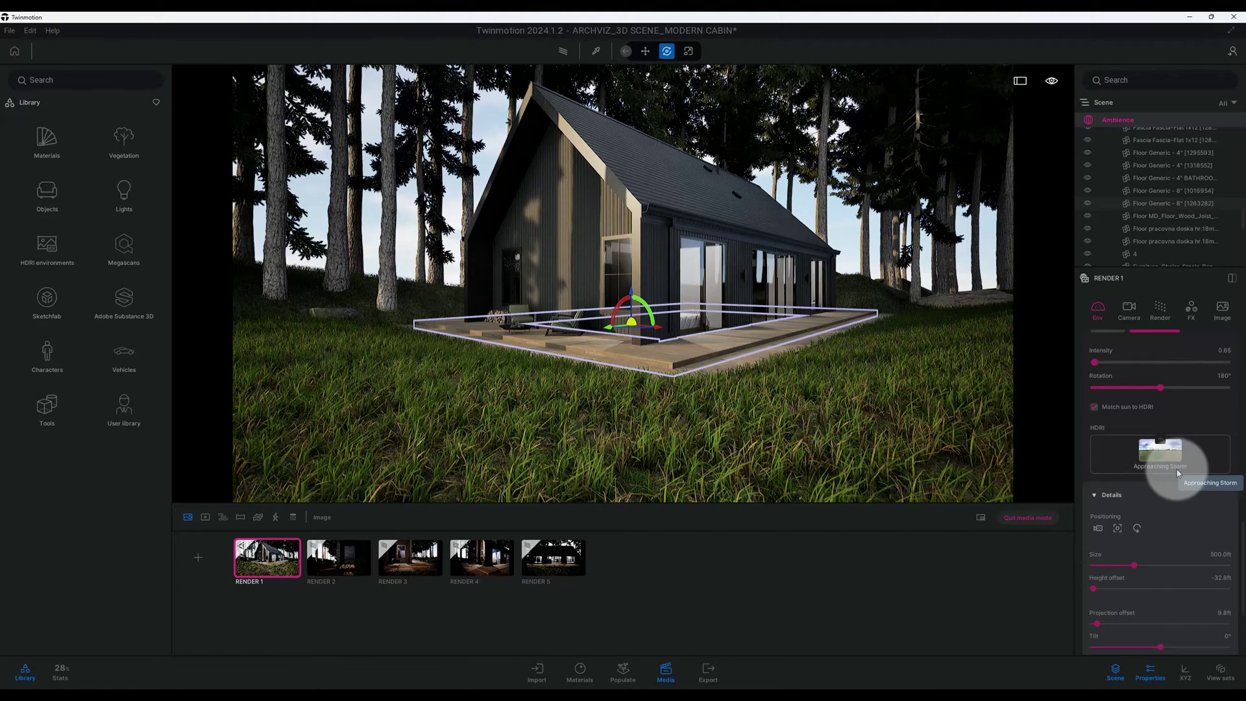
click(1160, 443)
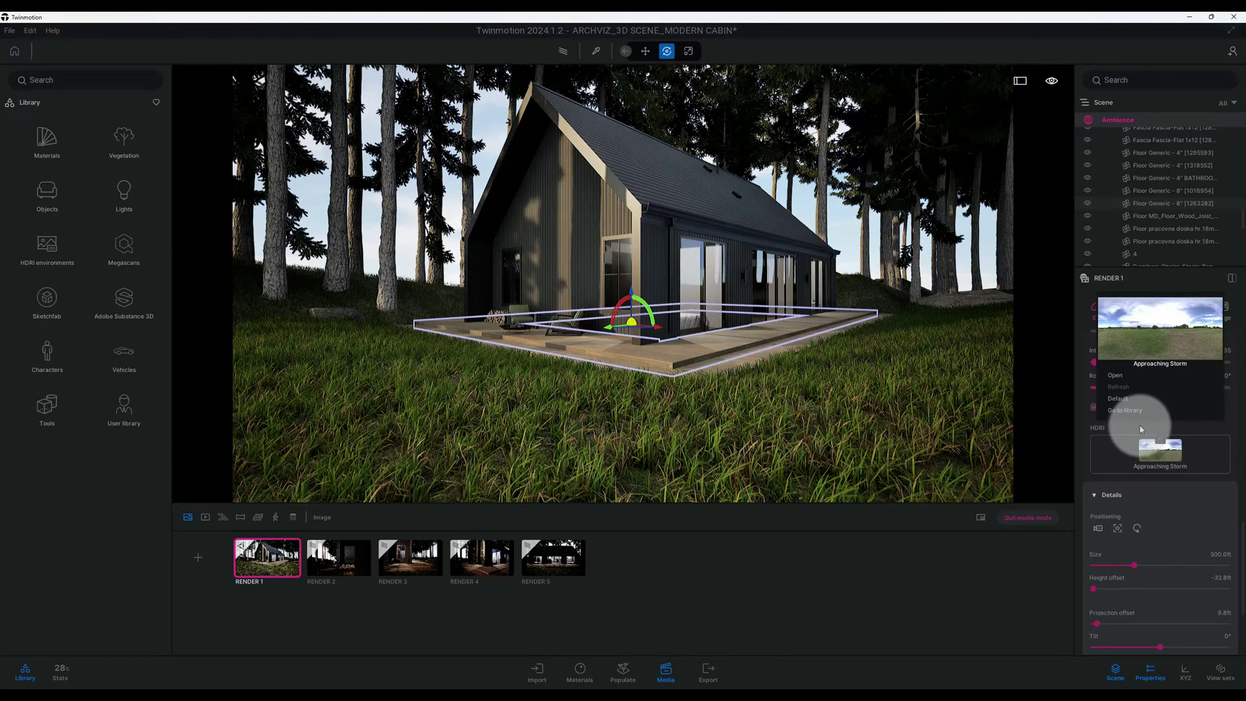
click(1126, 409)
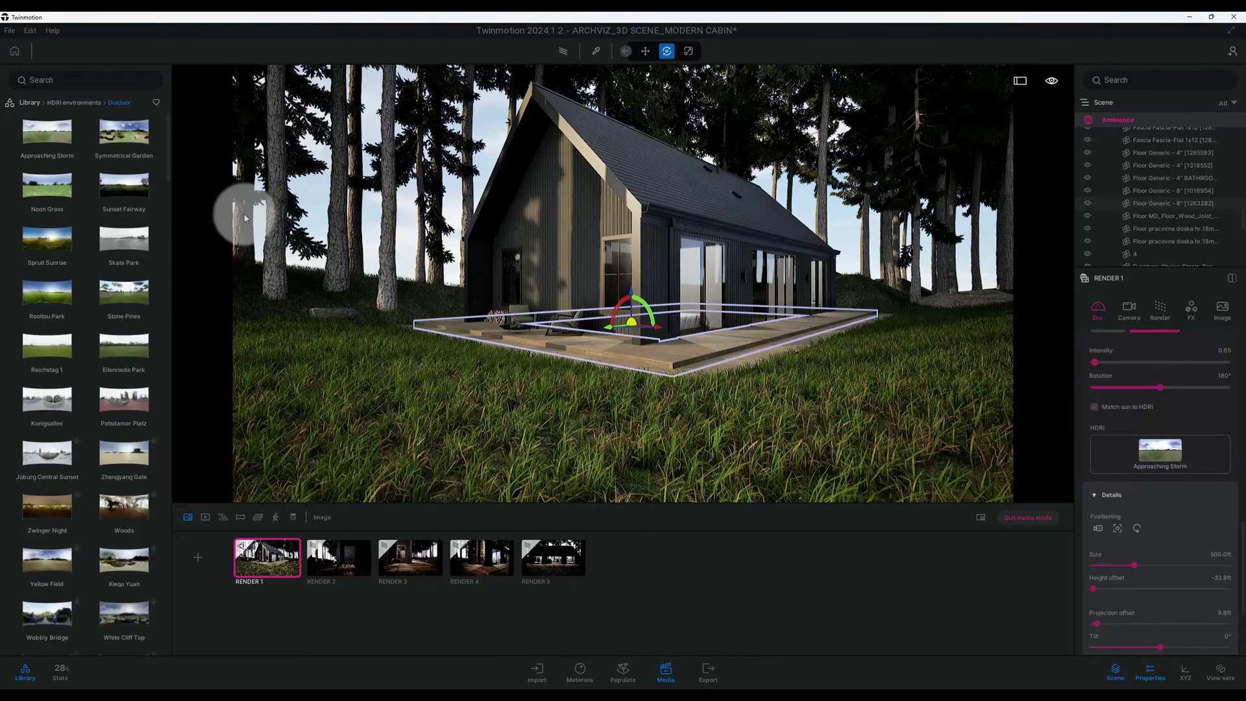
mouse_move(70, 133)
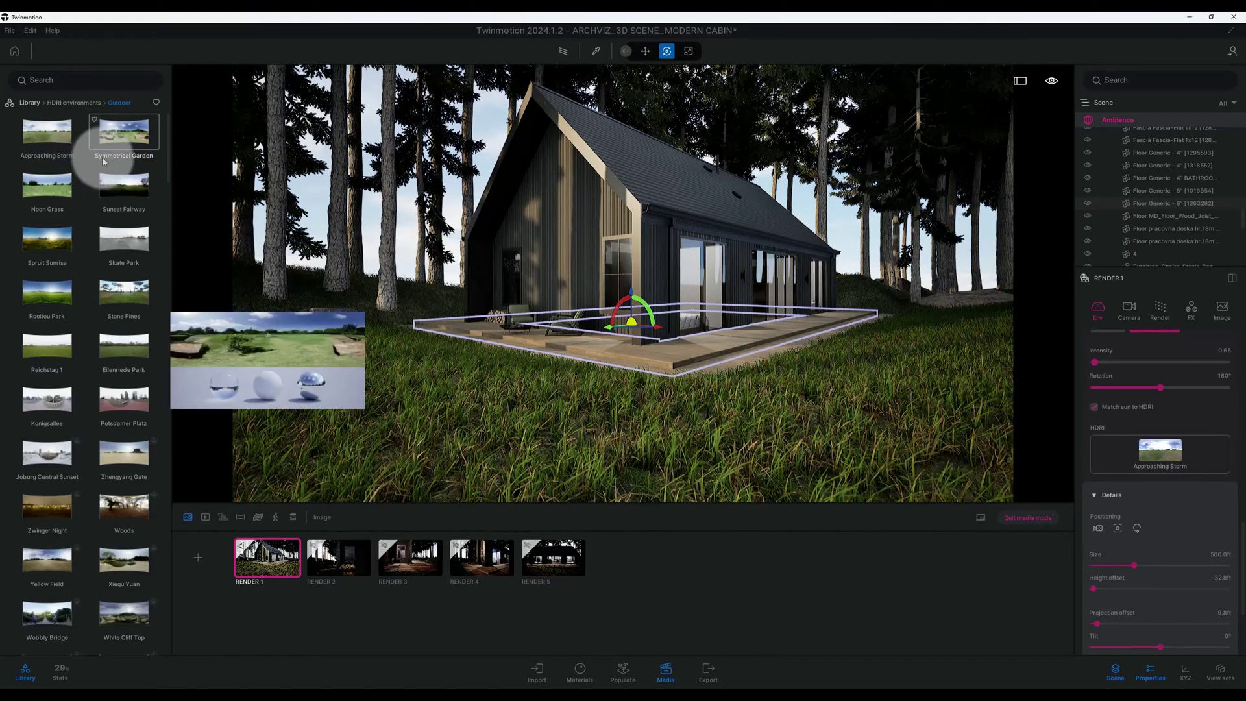
click(31, 102)
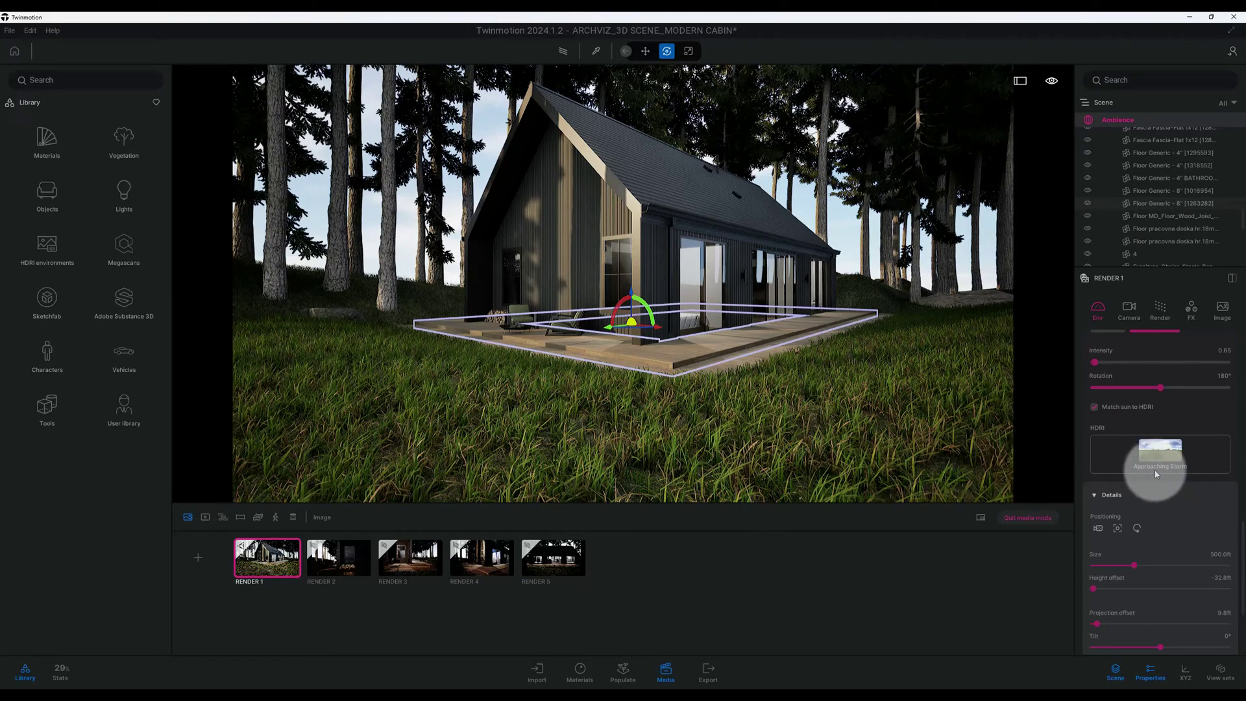
scroll(1202, 446, down, 2)
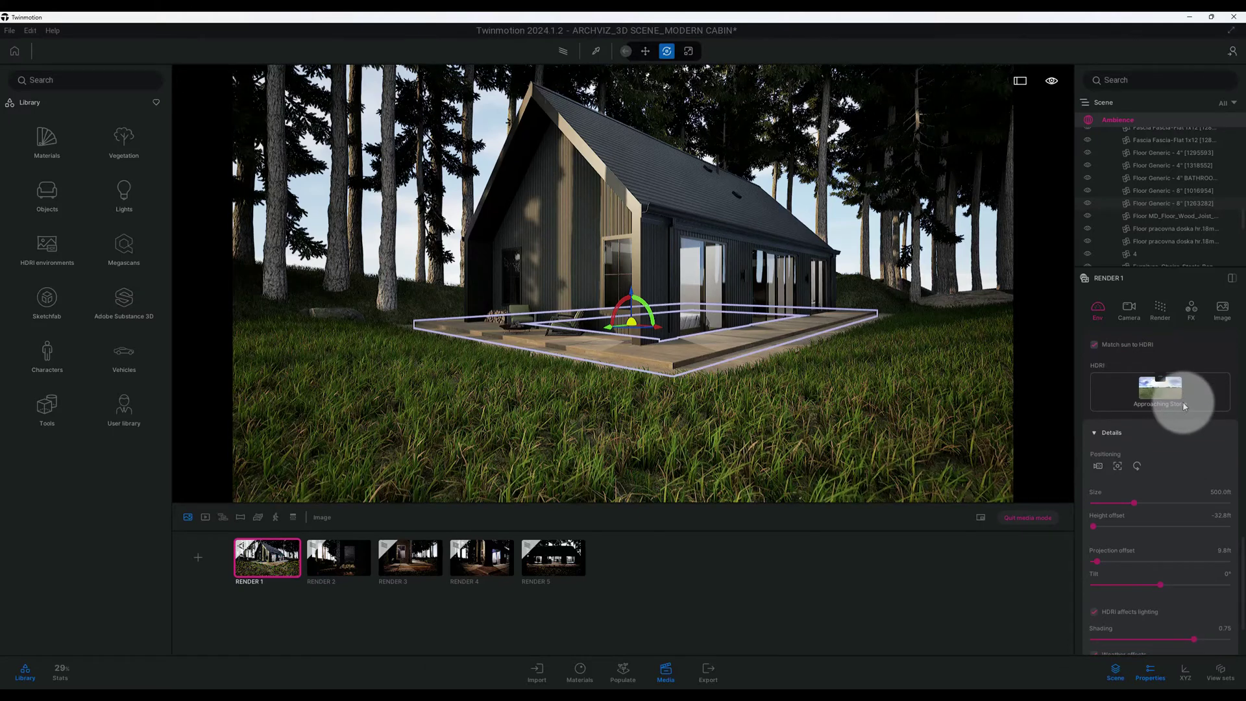
scroll(1182, 404, down, 3)
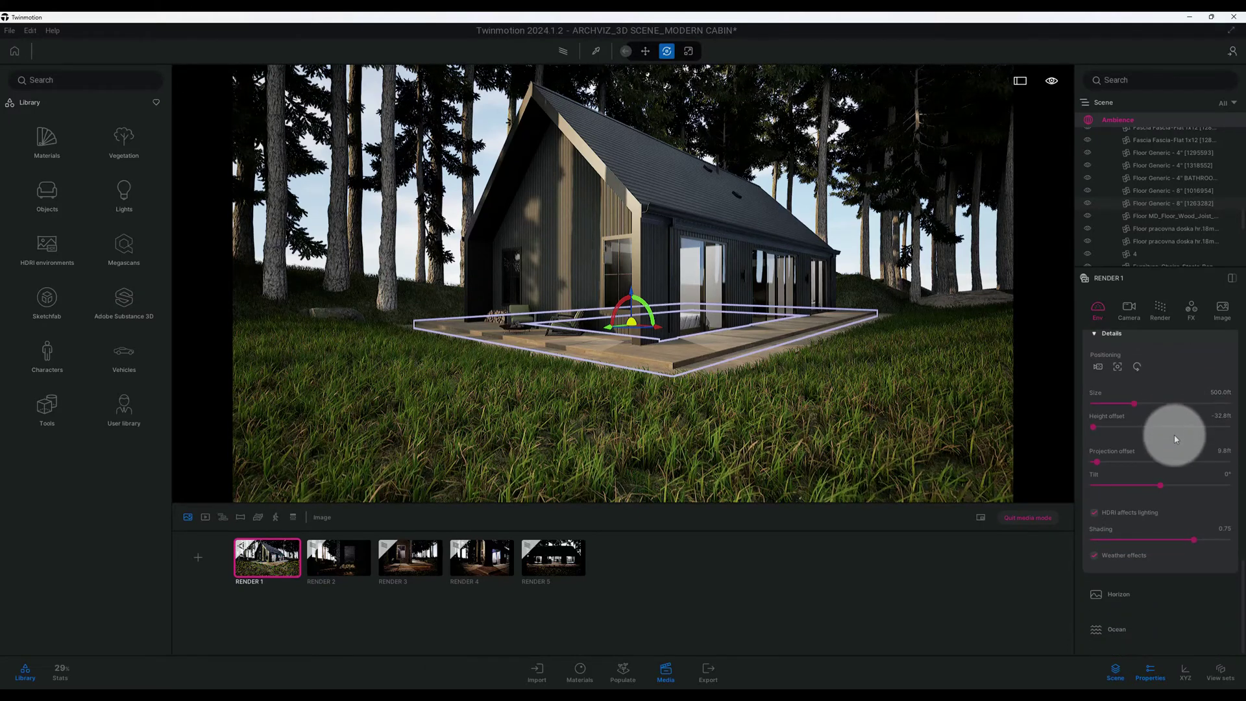
scroll(1141, 509, up, 4)
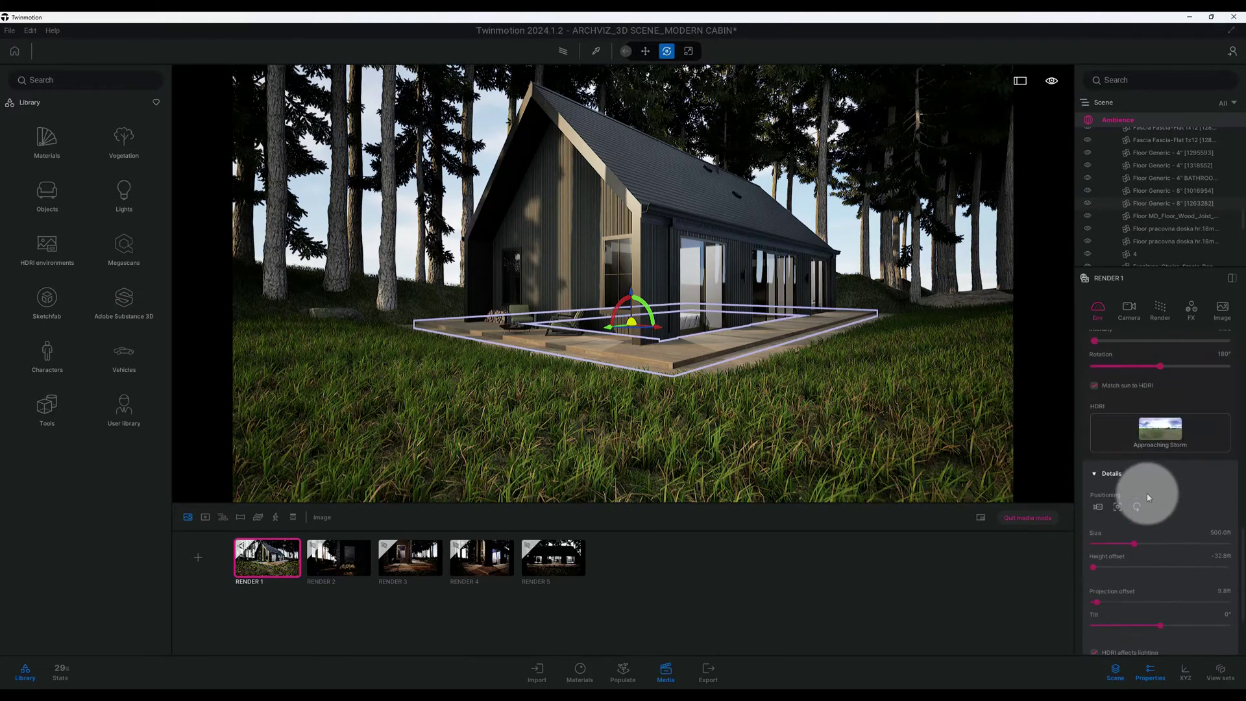
Step: In the Camera tab, untick Auto-exposure and set white balance to 5700K
click(1136, 319)
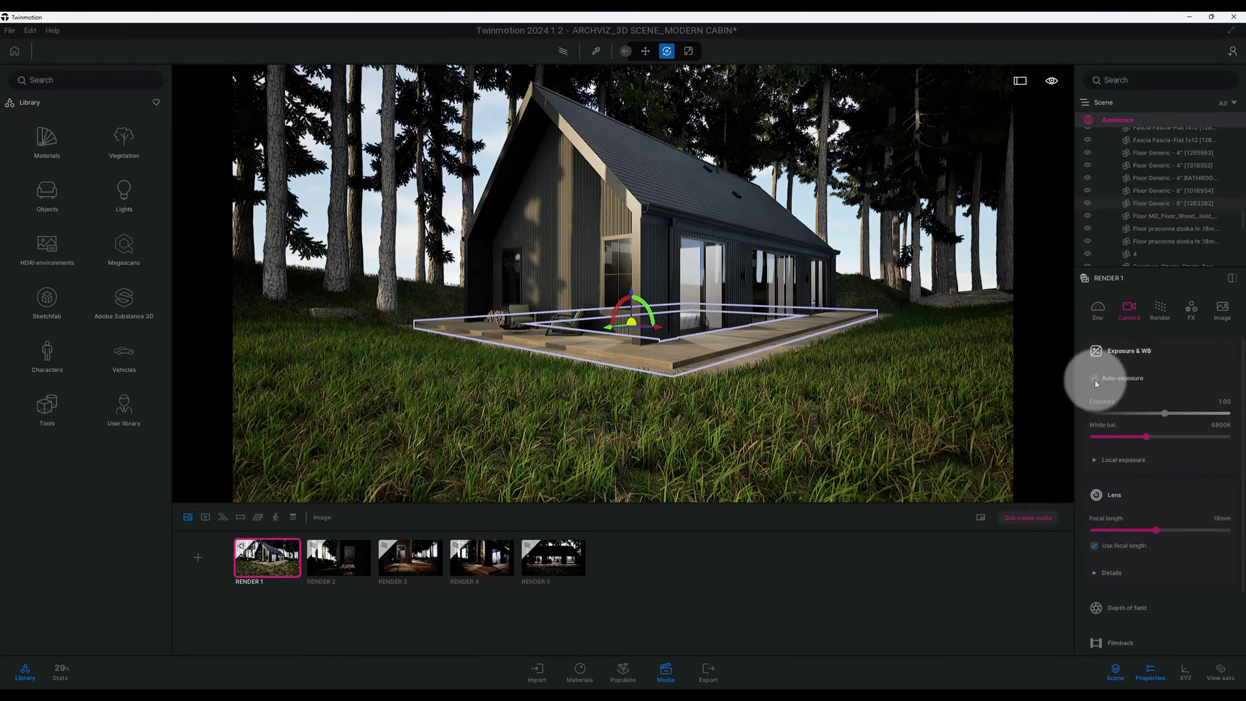
click(1100, 380)
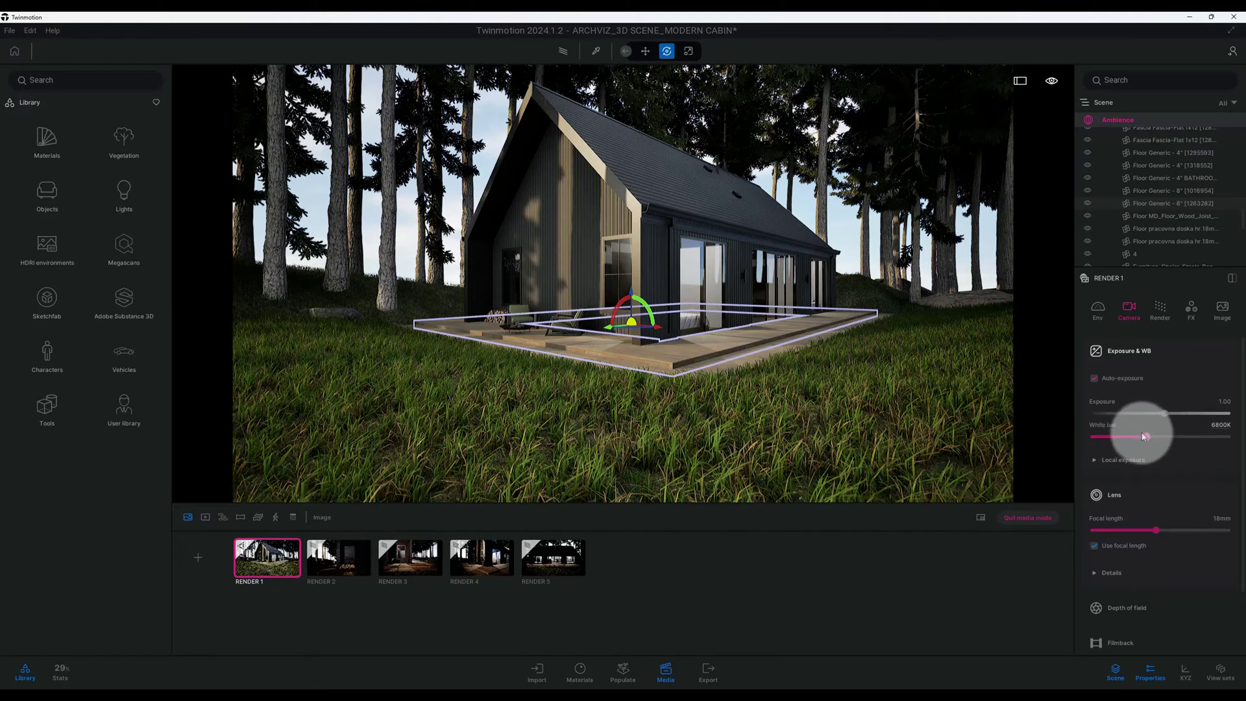
click(1219, 435)
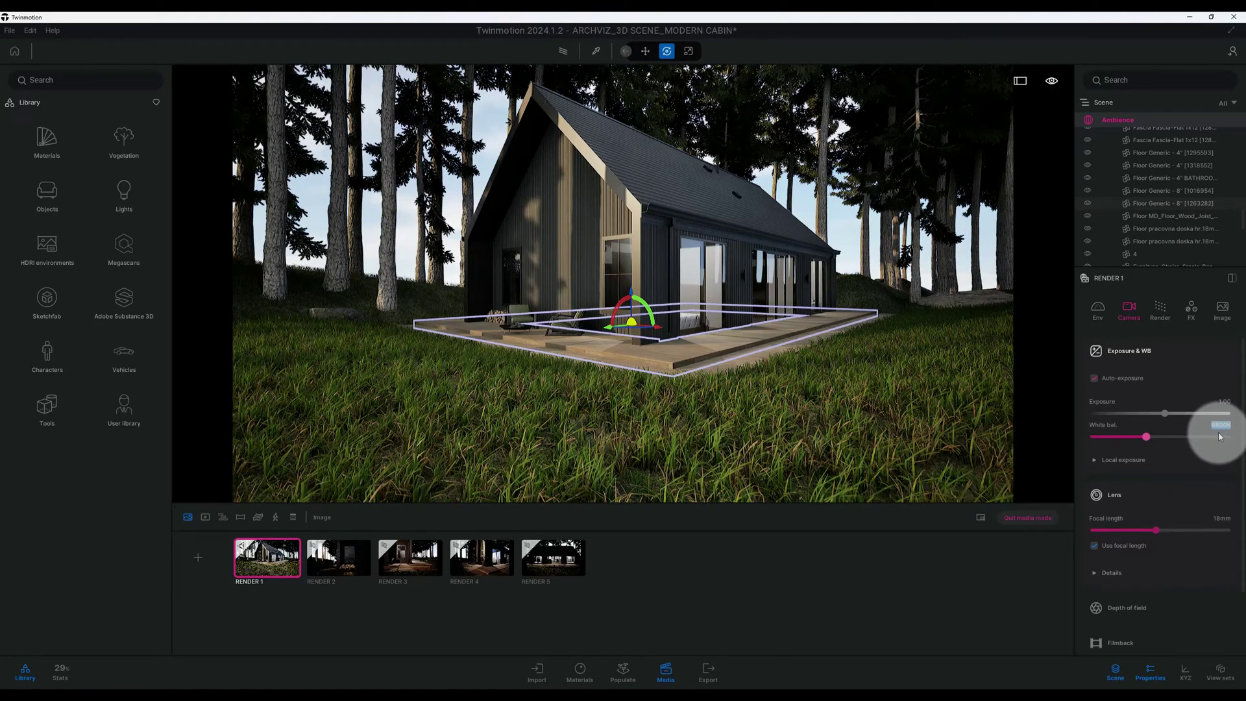
text(5700)
key(Return)
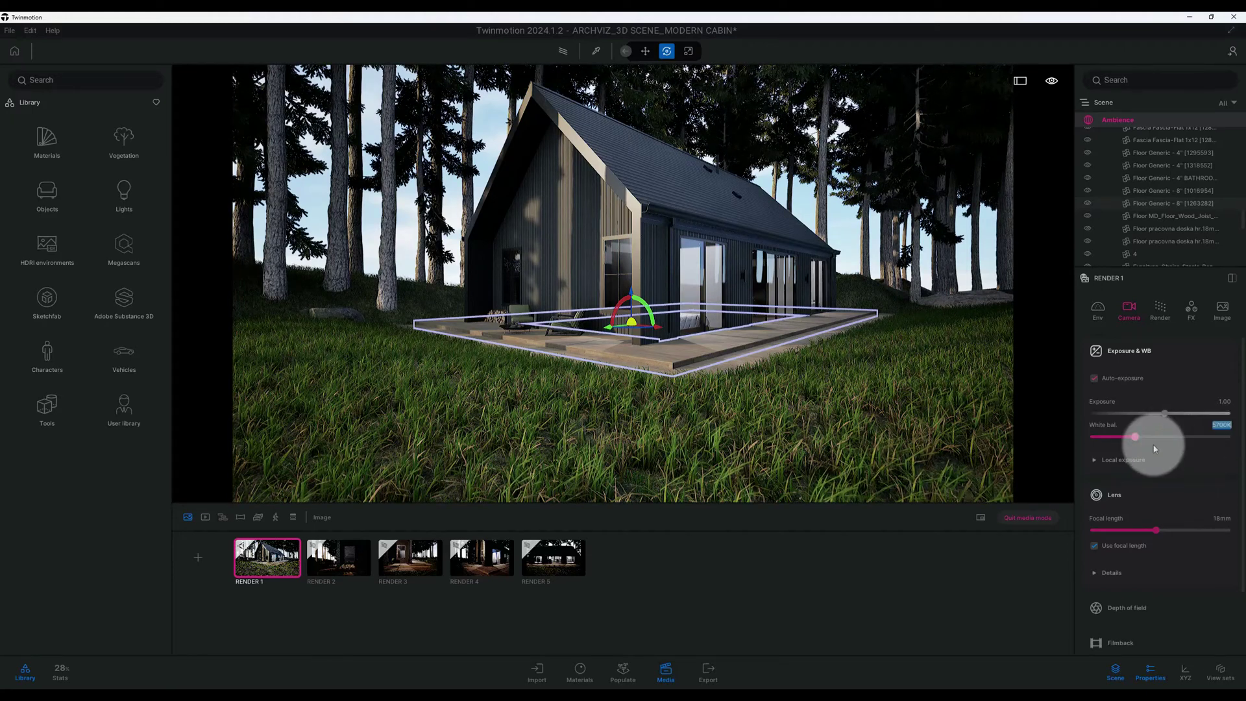
Step: Enable local exposure with highlights 1.00 and shadows 0.25
click(1127, 460)
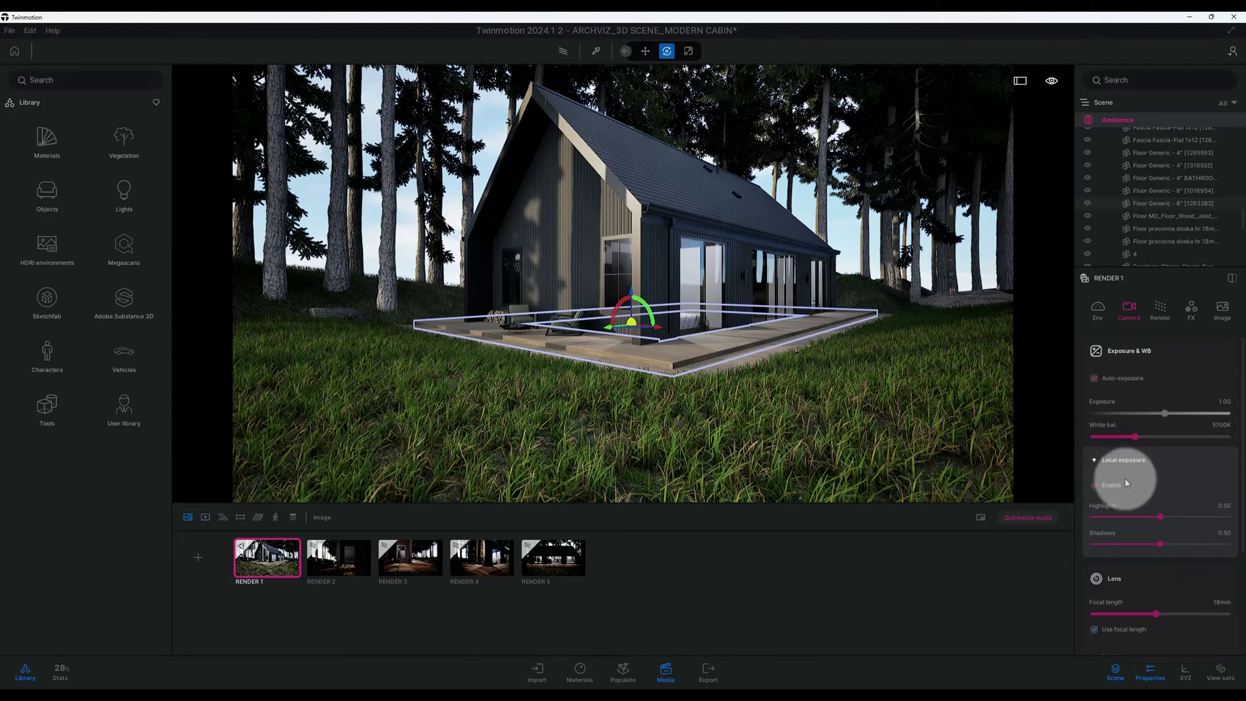
click(1096, 484)
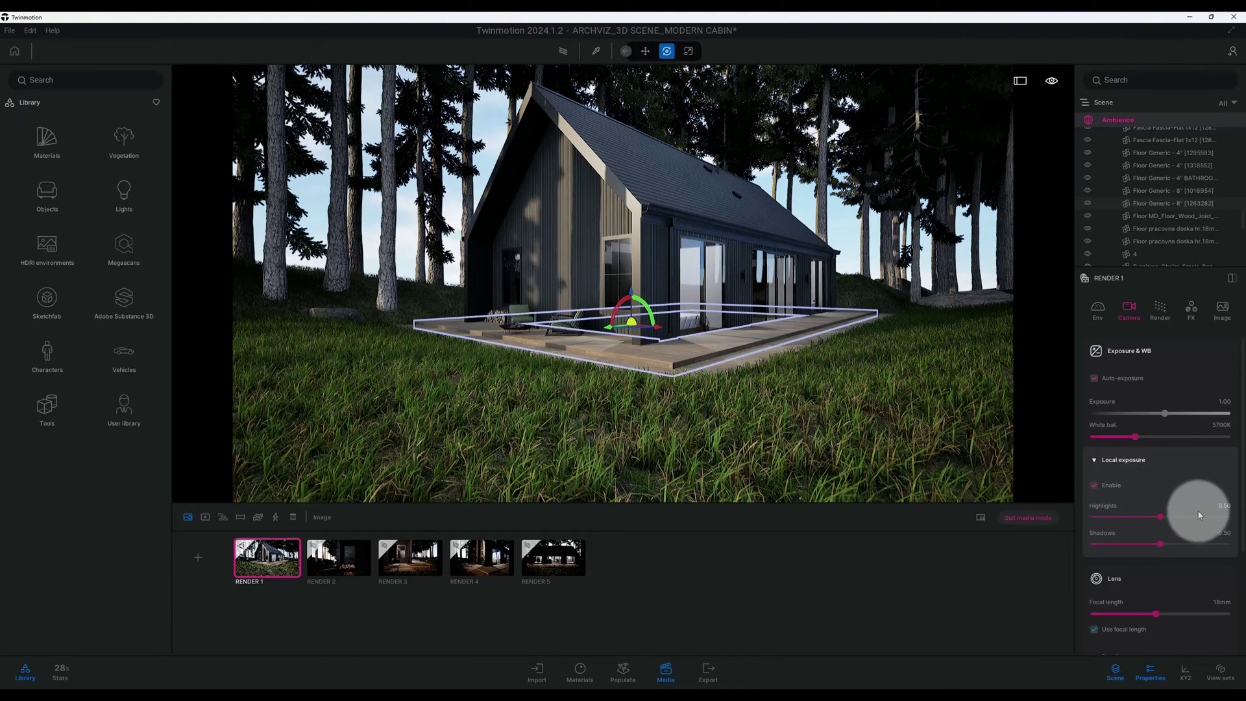
click(1223, 505)
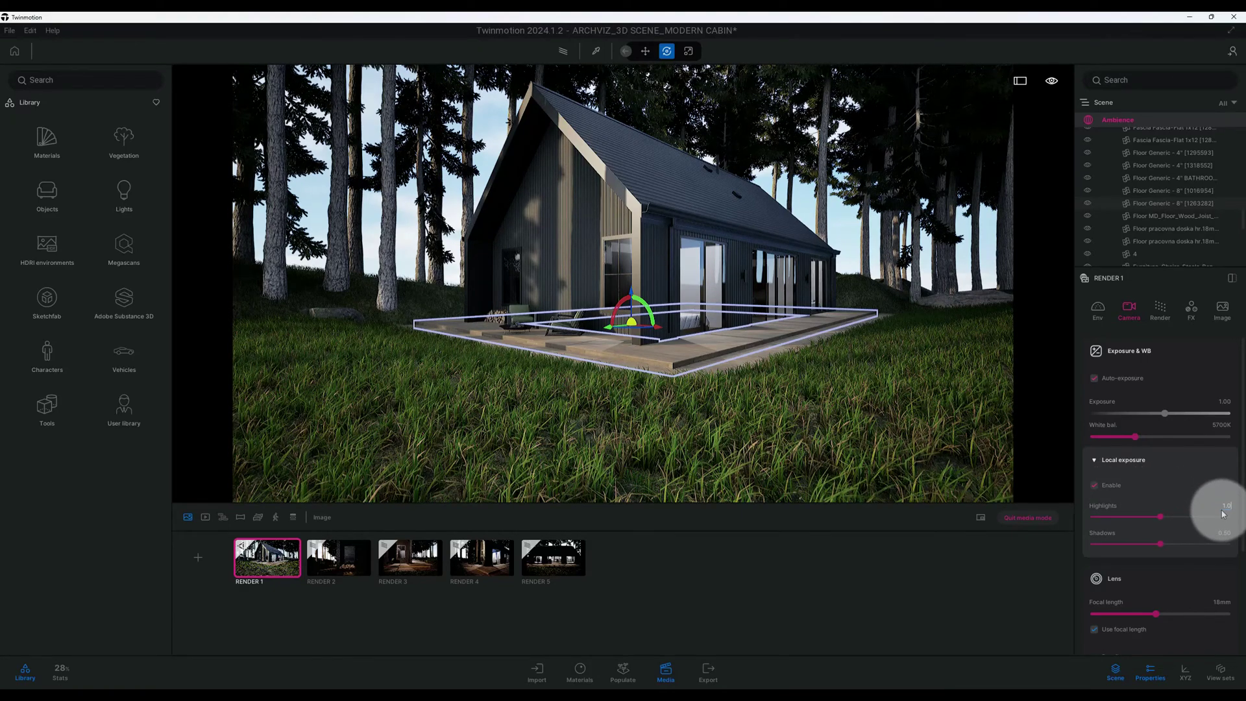
text(1.0)
key(Return)
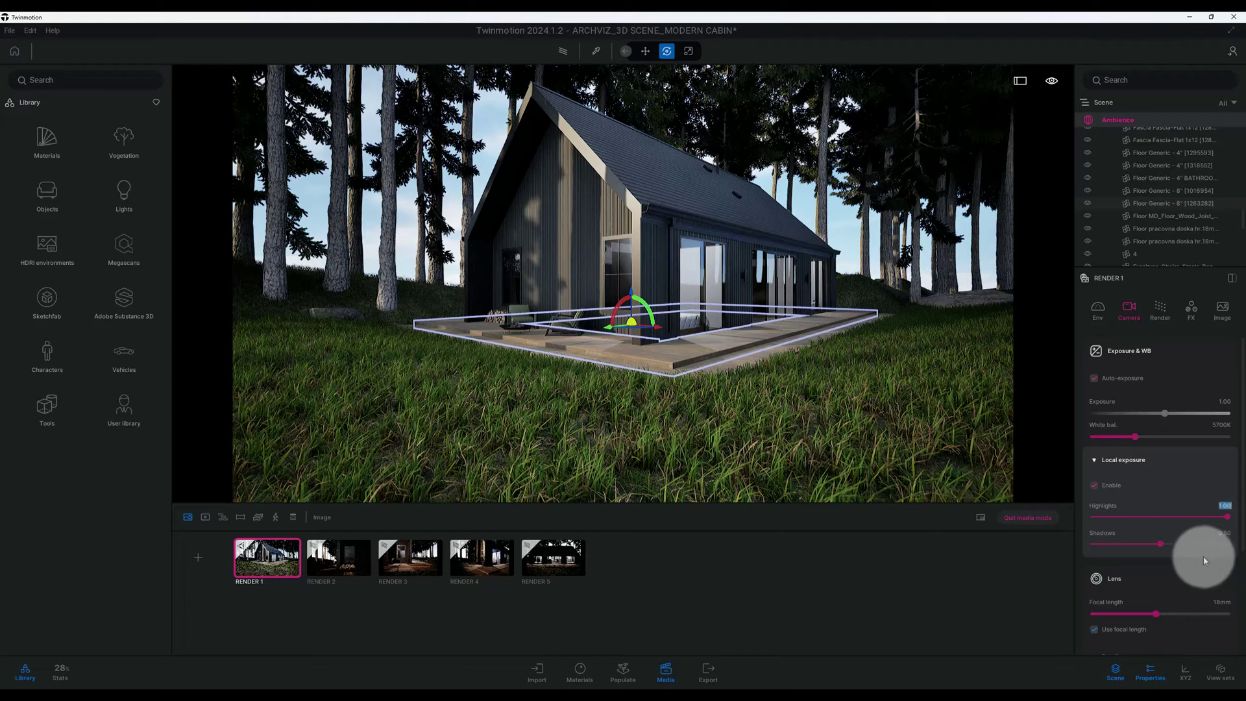
click(1220, 534)
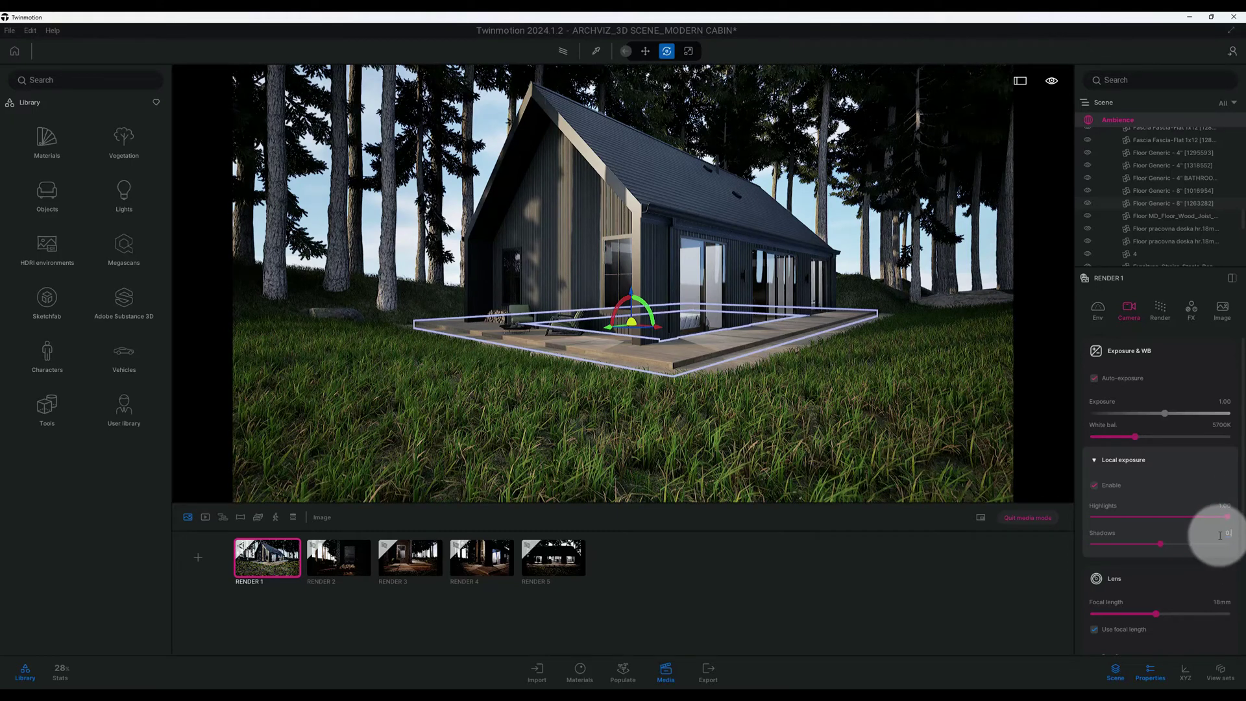
text(0.25)
key(Return)
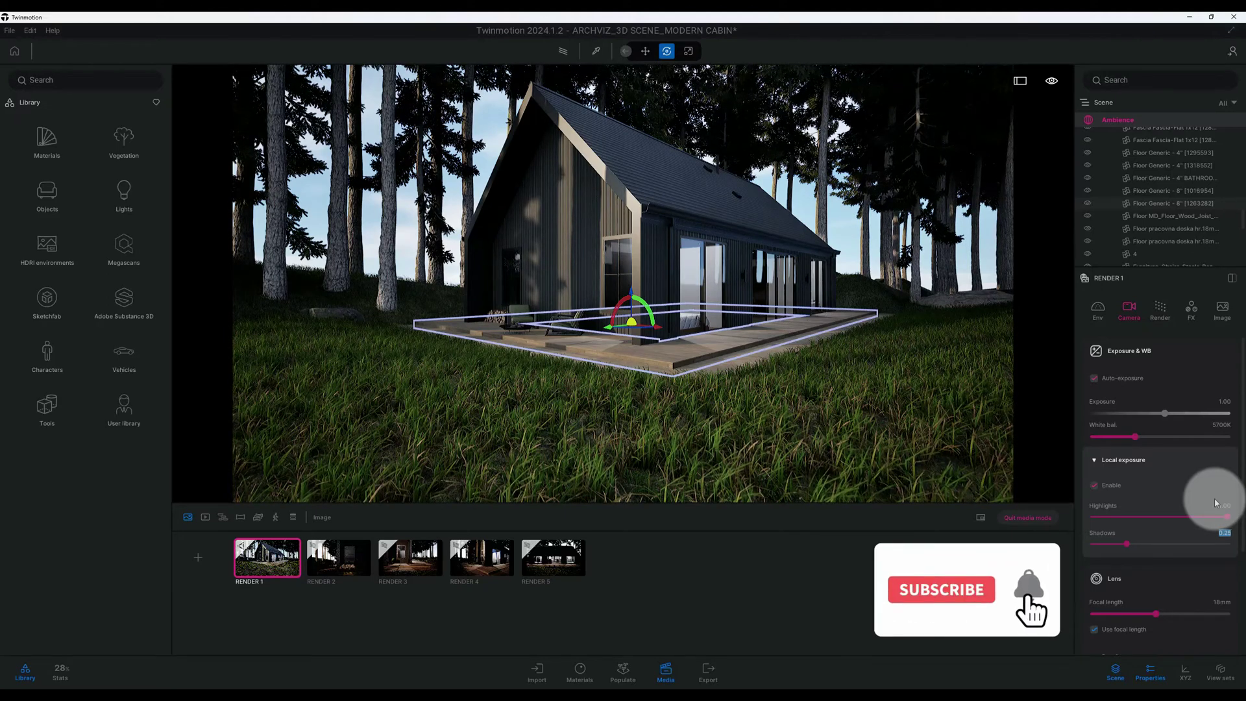
scroll(1188, 480, down, 2)
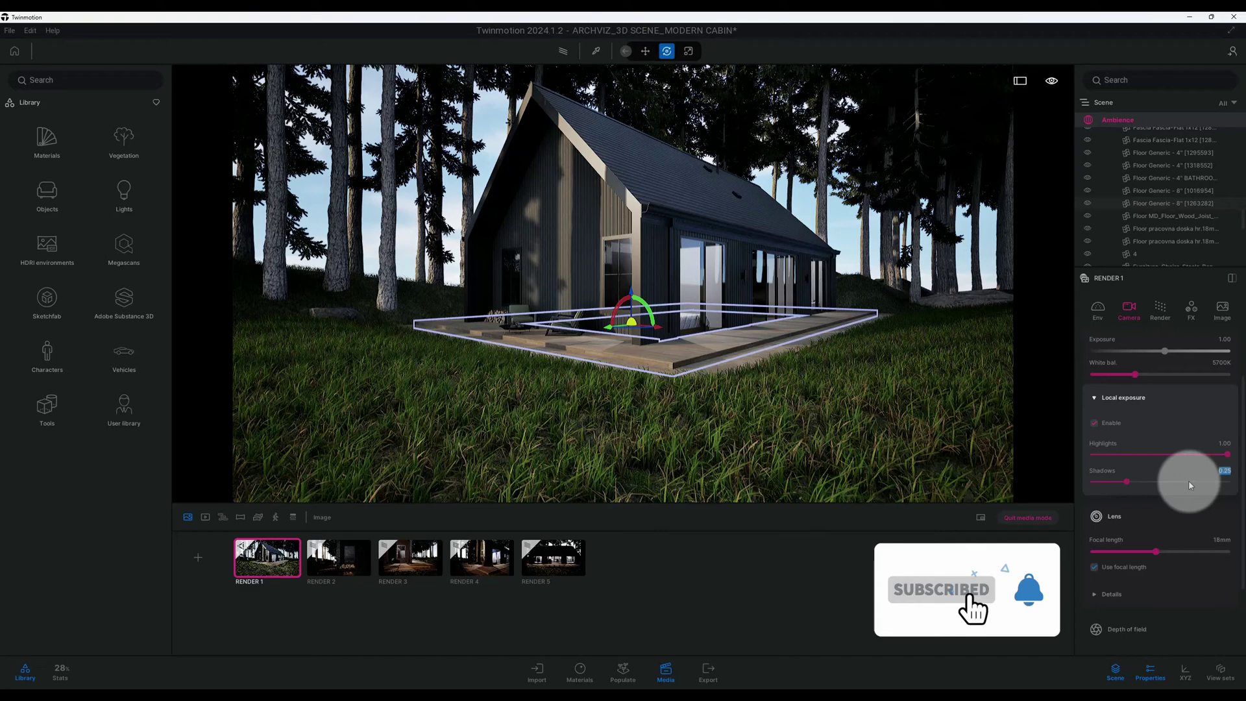
scroll(1188, 480, down, 2)
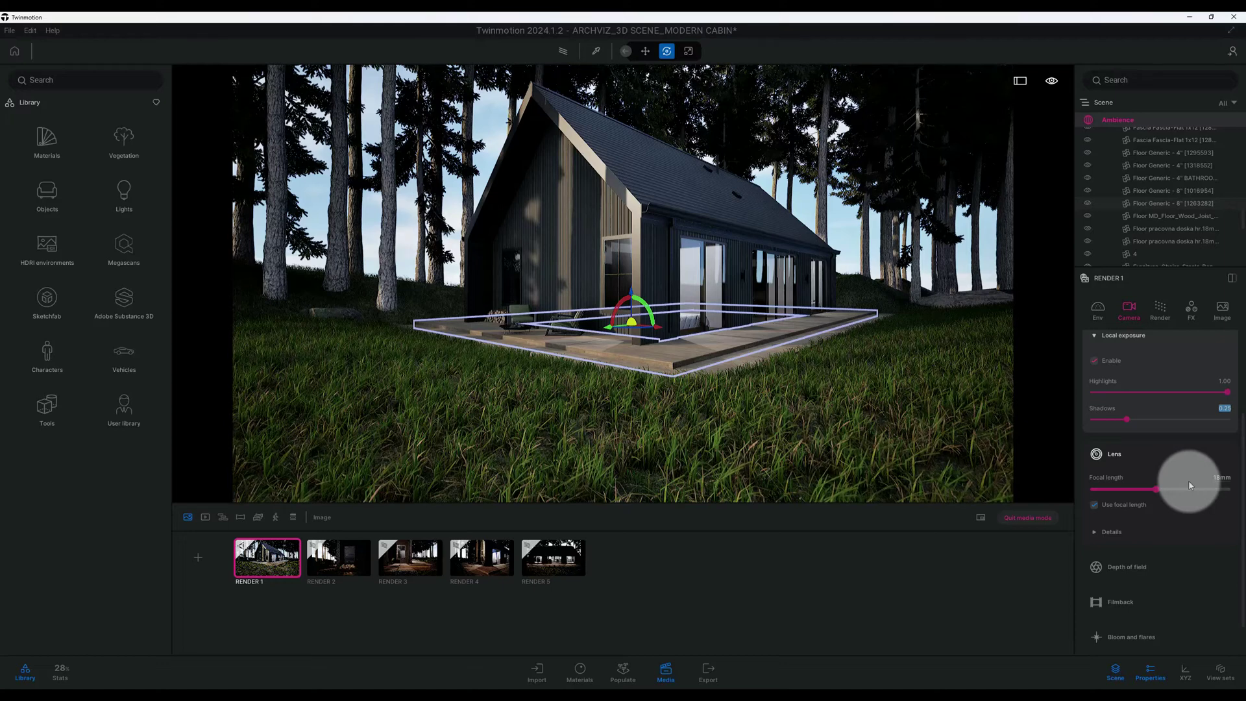
scroll(1182, 438, up, 2)
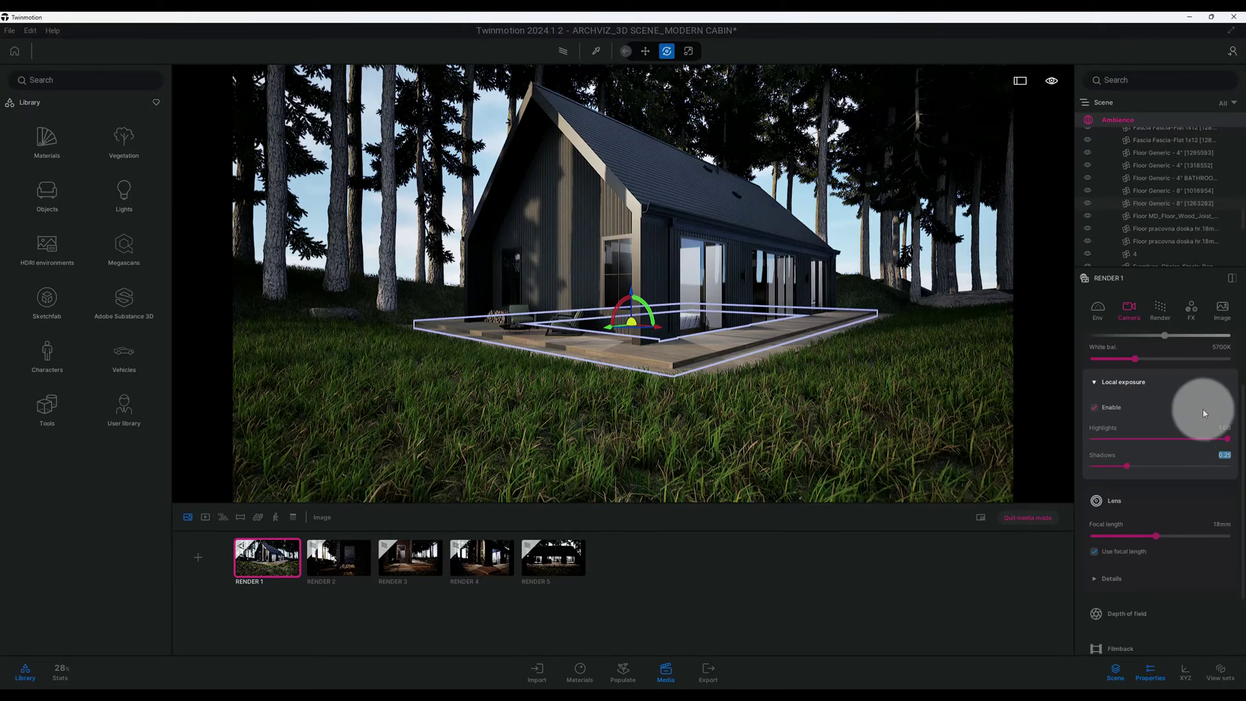
scroll(1203, 415, down, 1)
scroll(1206, 423, down, 1)
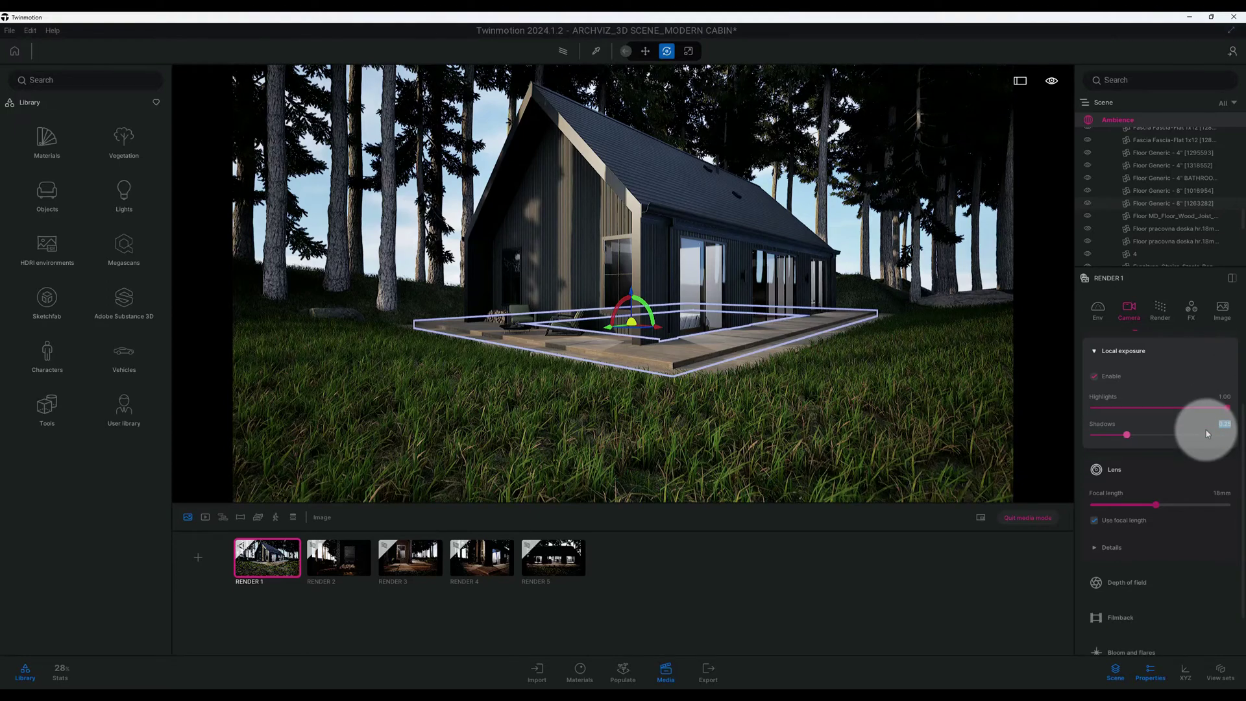
scroll(1207, 434, down, 4)
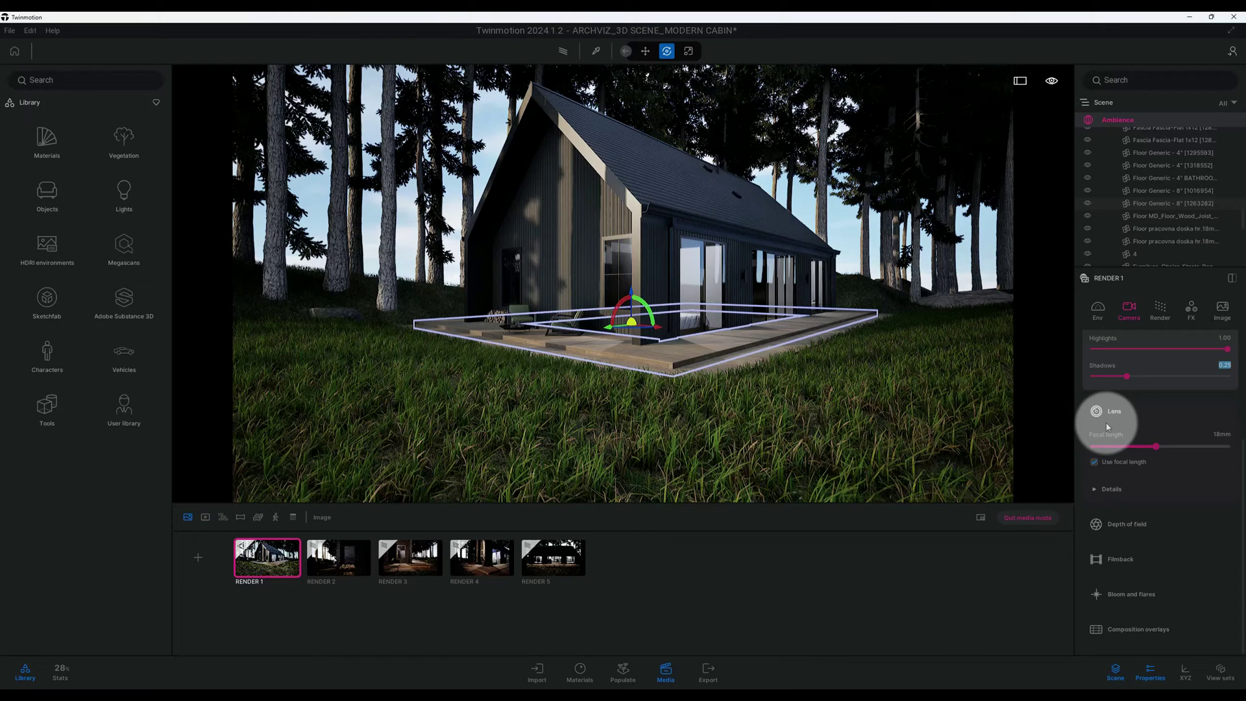
Step: Enter 24 as focal length (yielding 23mm), expand Lens Details and tick Use focal length
click(1219, 433)
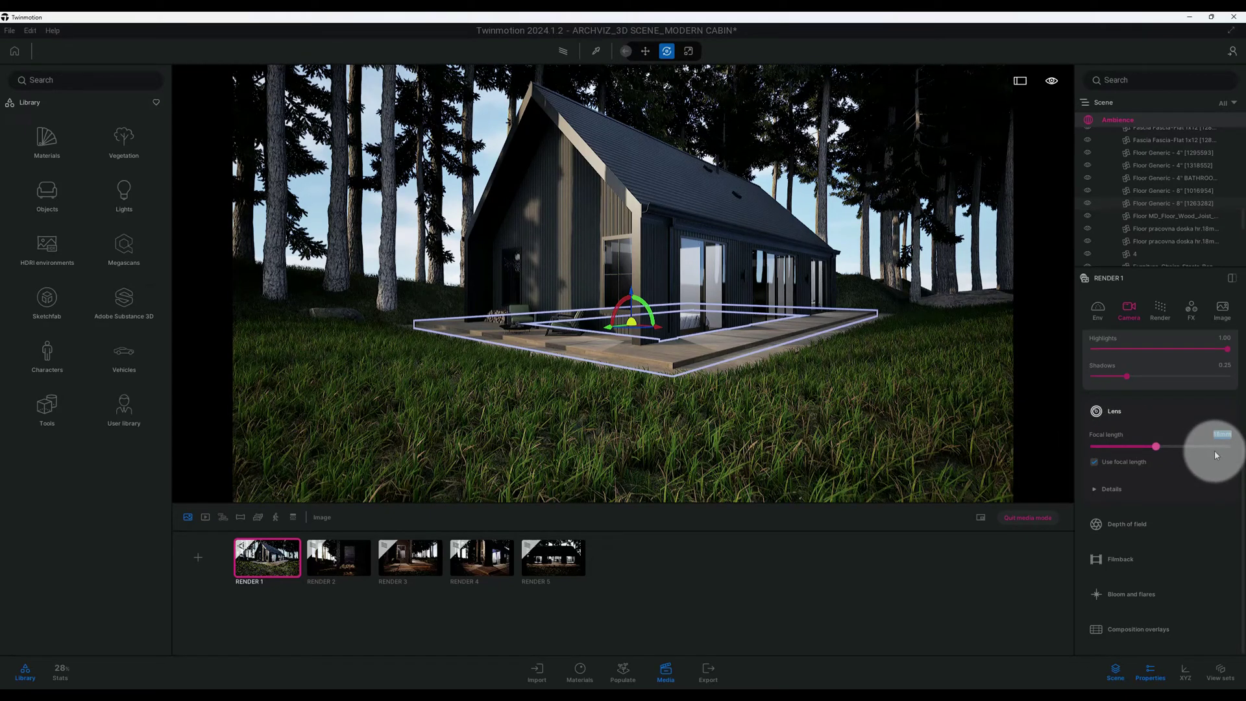
text(2)
text(4)
key(Return)
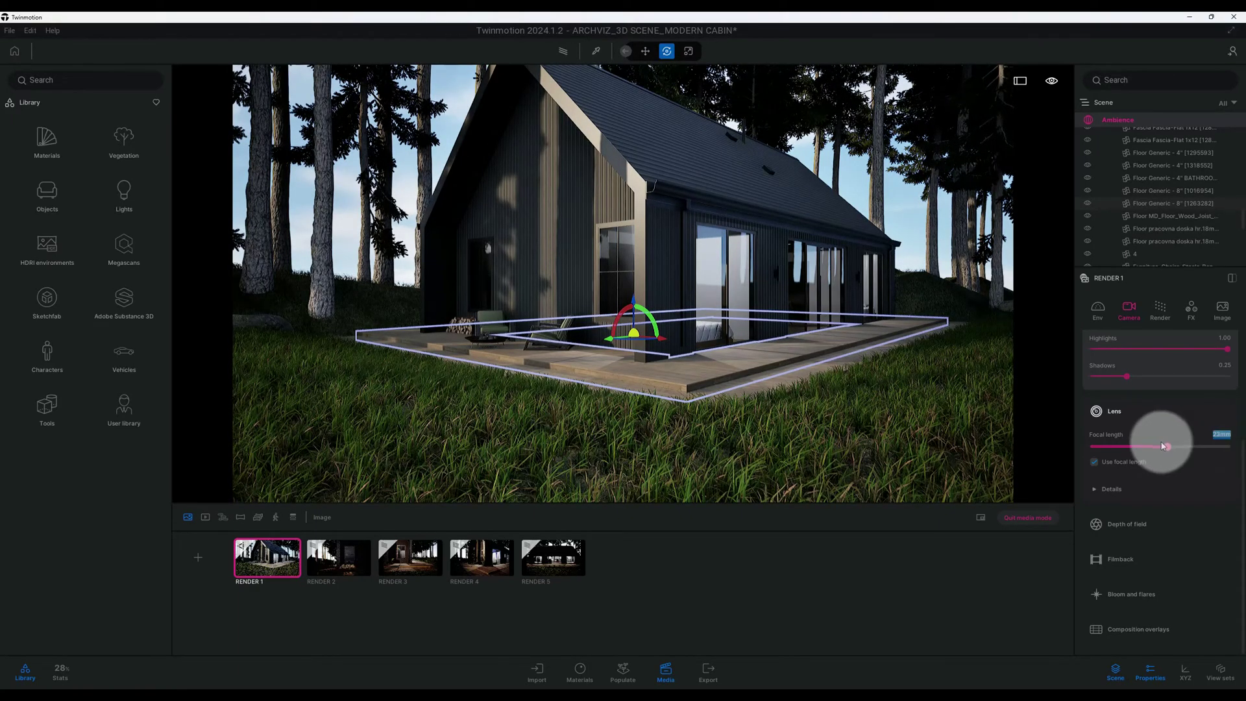
click(1128, 488)
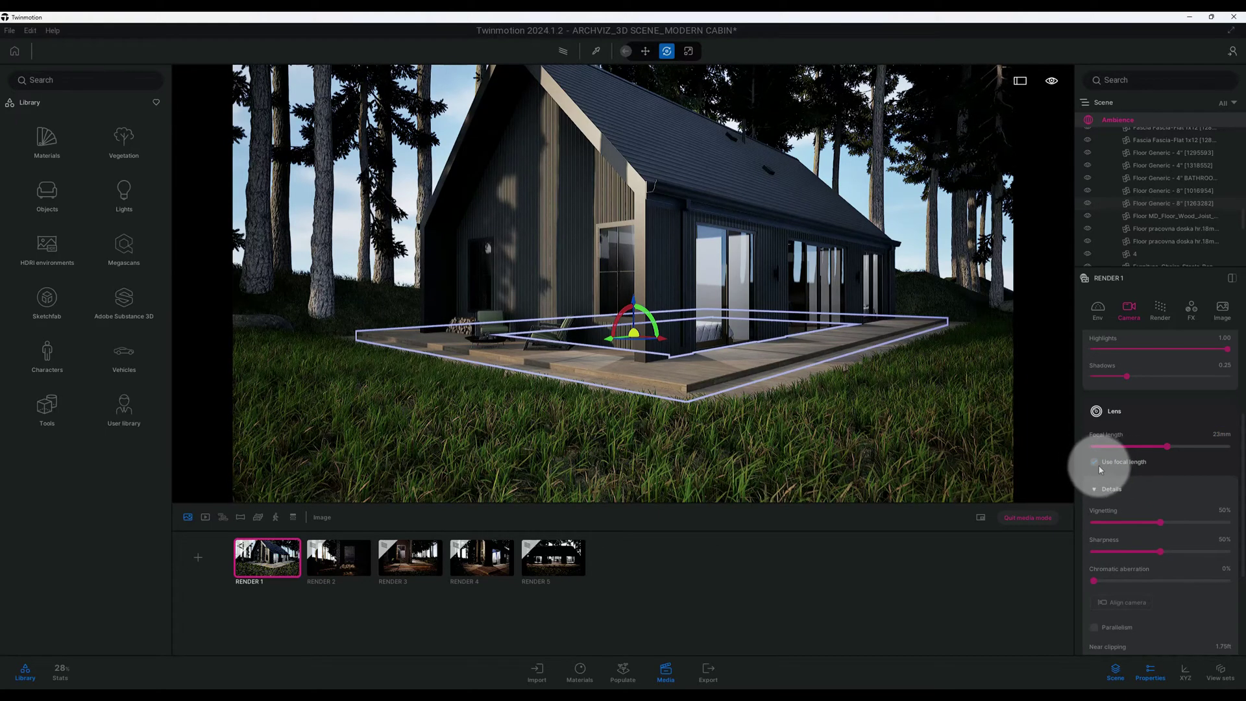
click(1106, 465)
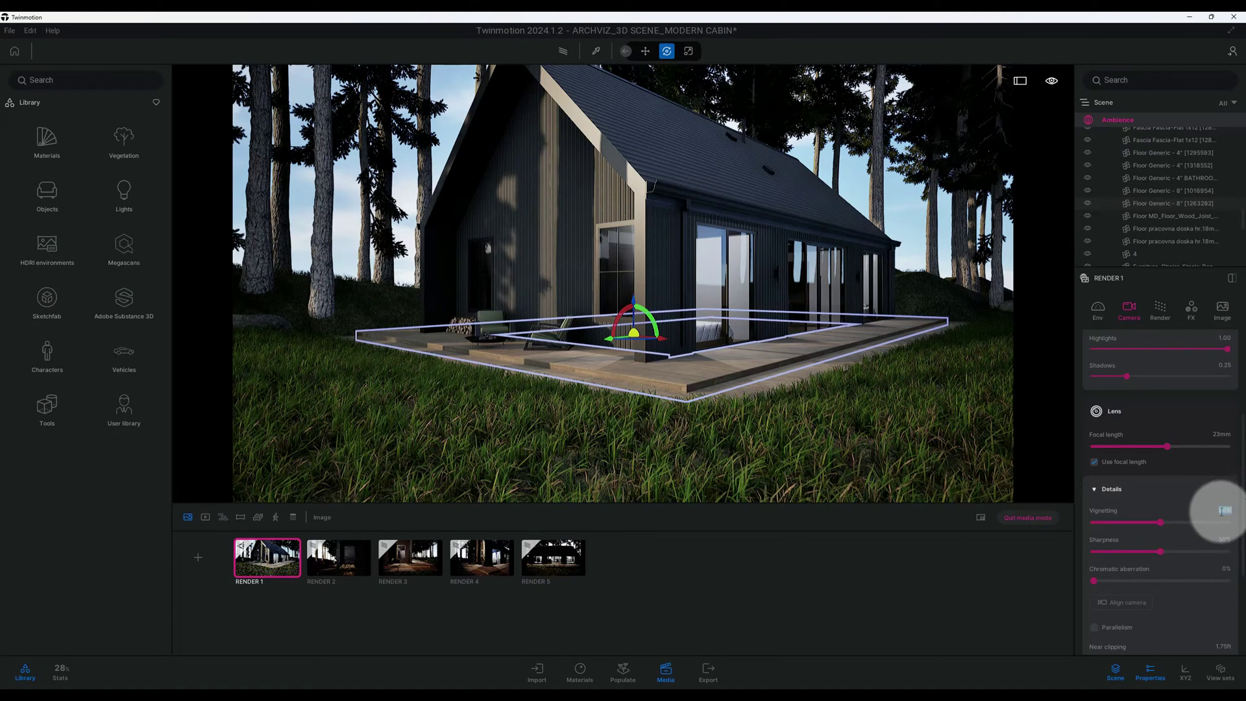
Step: Set lens vignetting to 55%, sharpness to 25% and chromatic aberration to 1%
click(1222, 518)
text(55)
key(Return)
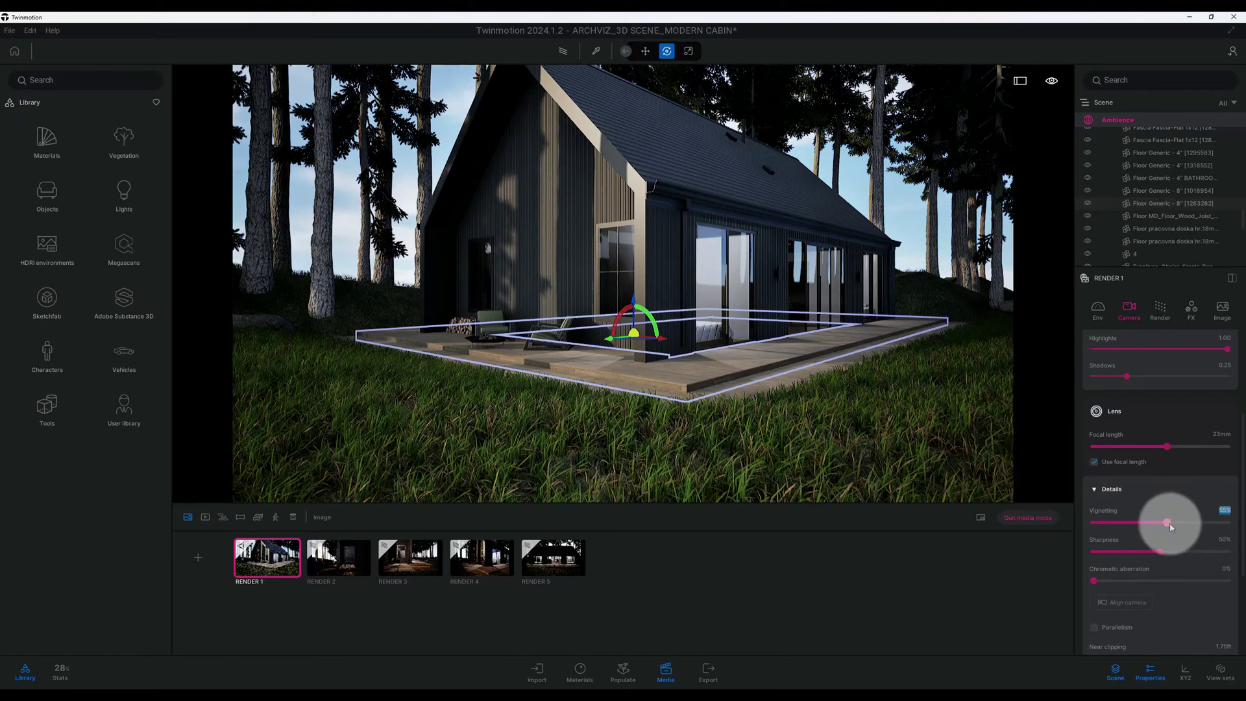
drag(1167, 522, 1221, 511)
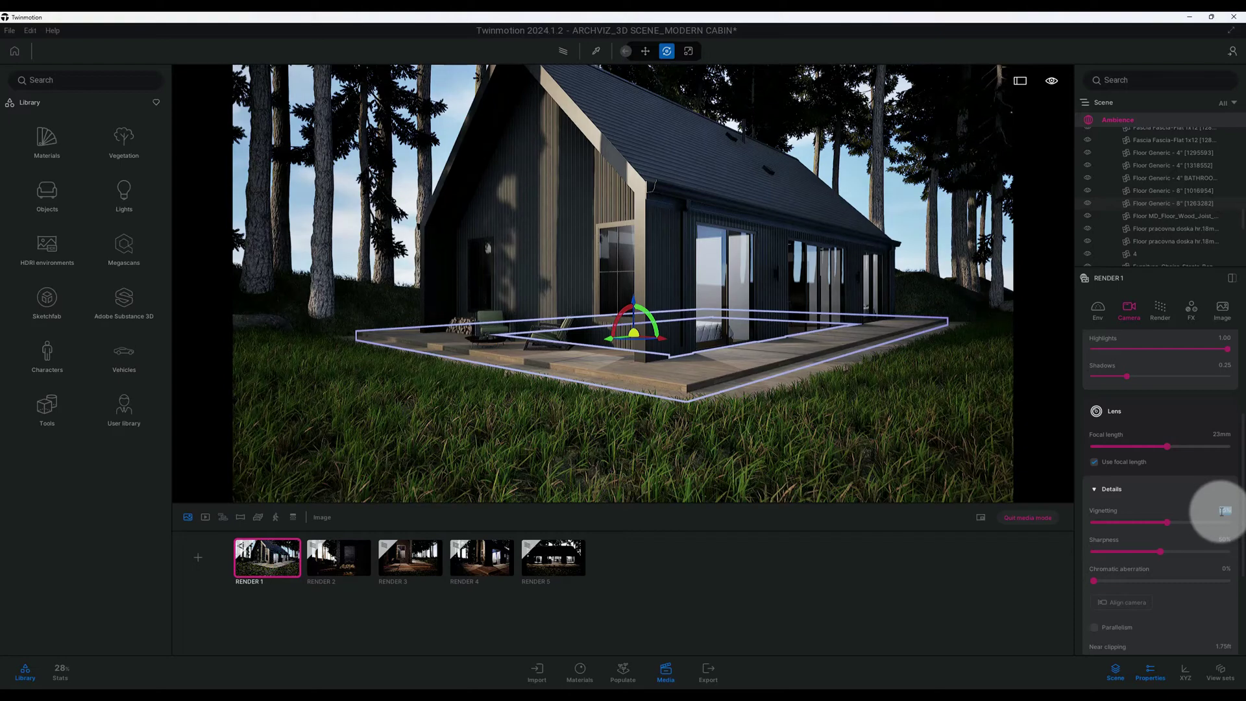
key(Return)
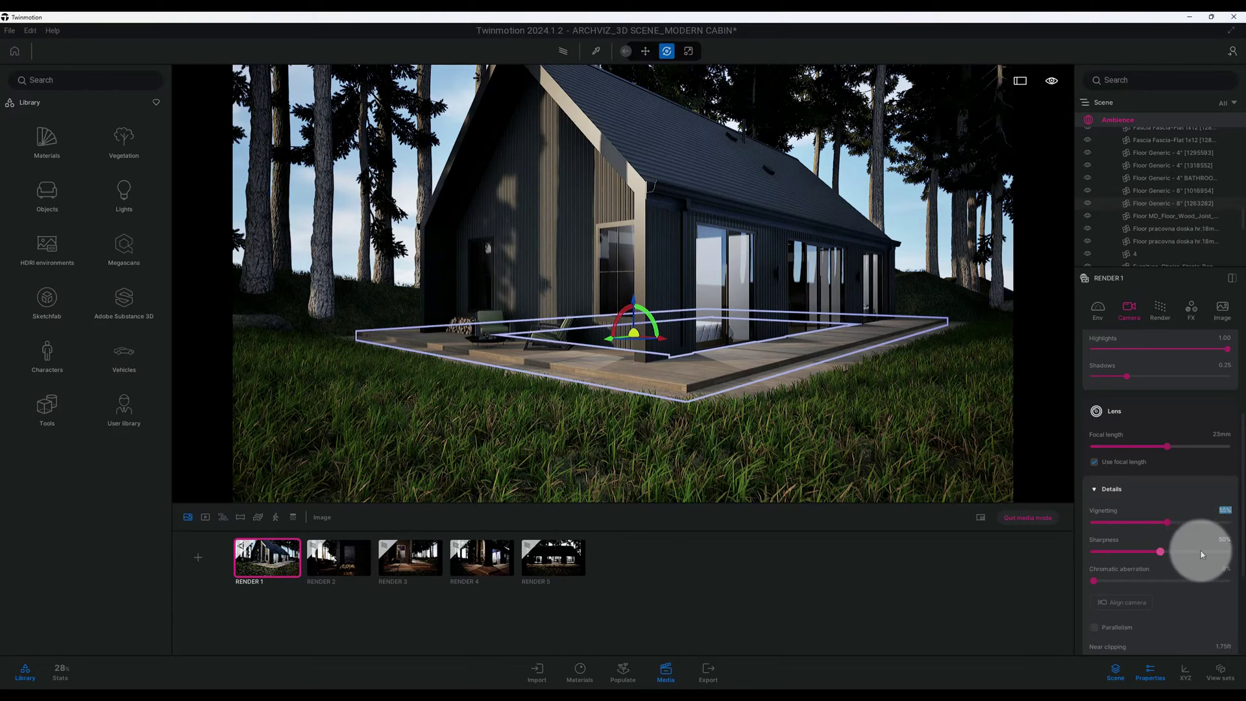
click(1222, 540)
text(2)
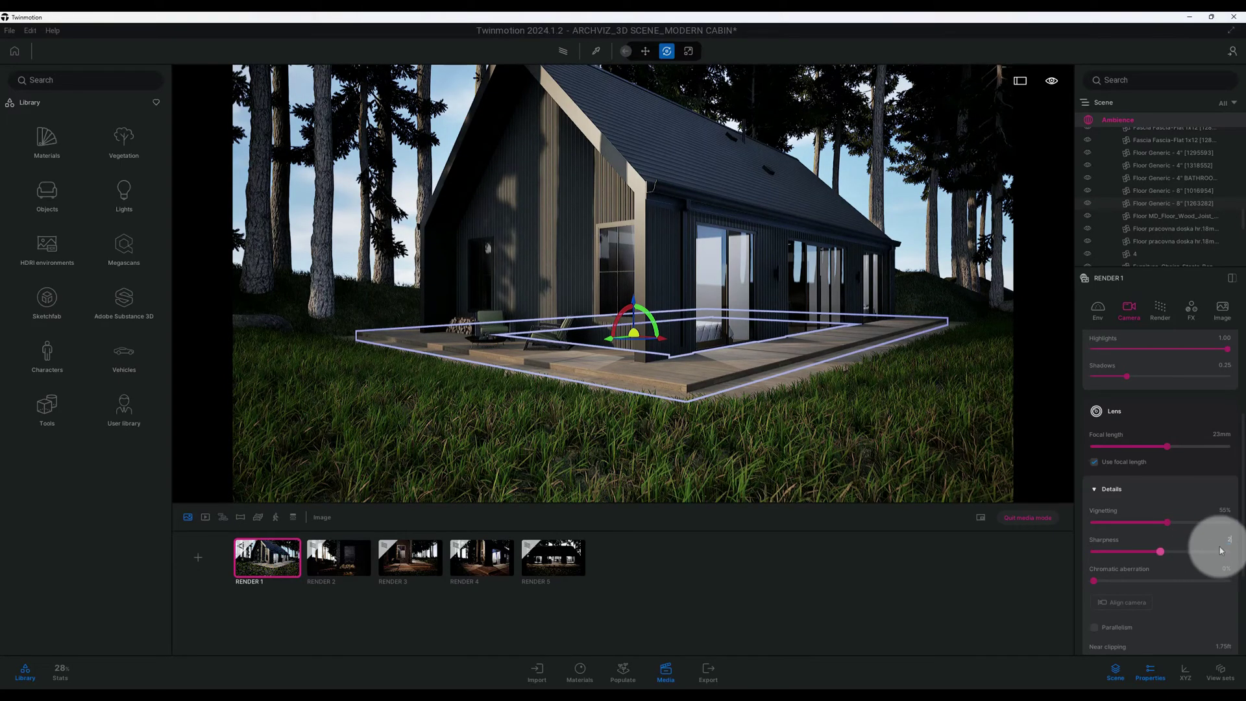
text(5)
key(Return)
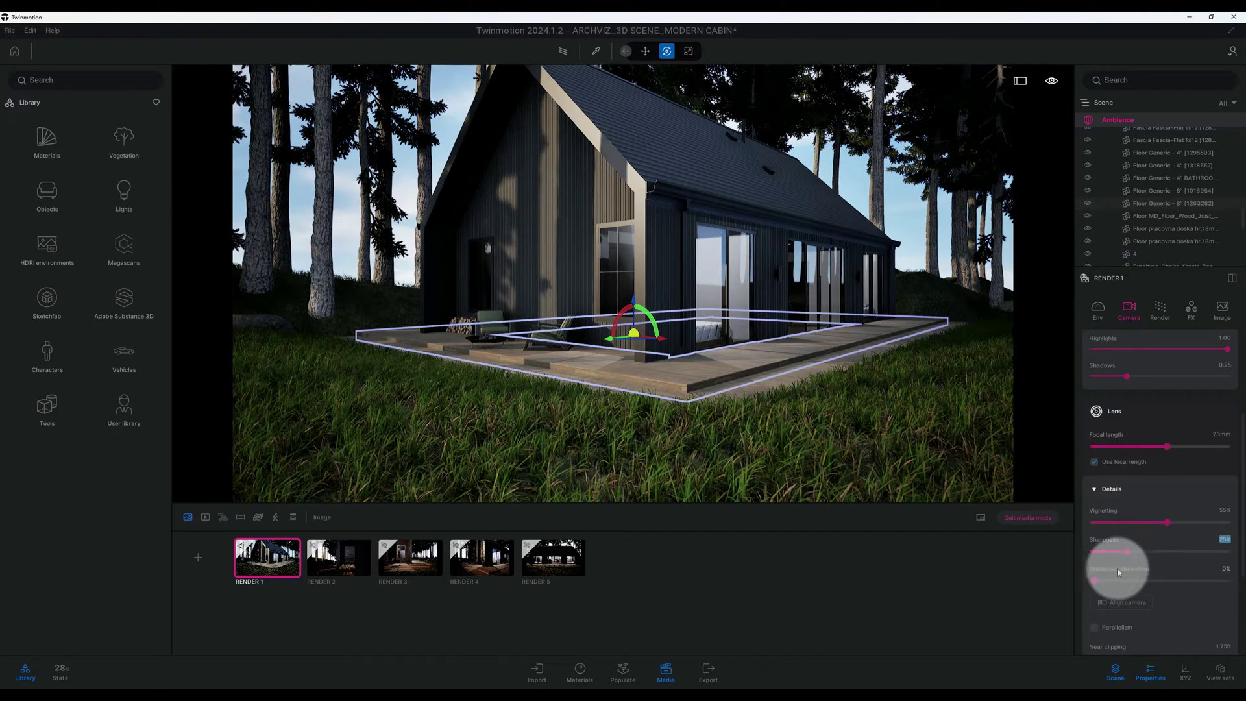
scroll(1149, 556, down, 1)
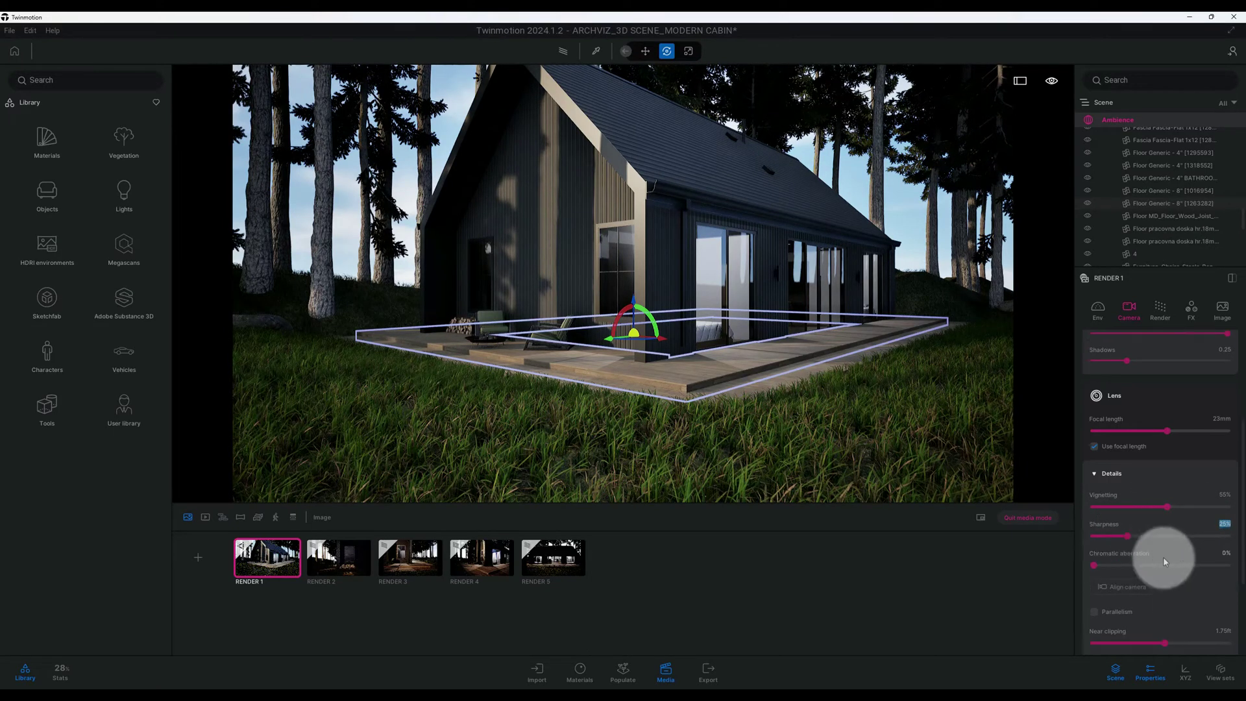
click(1222, 554)
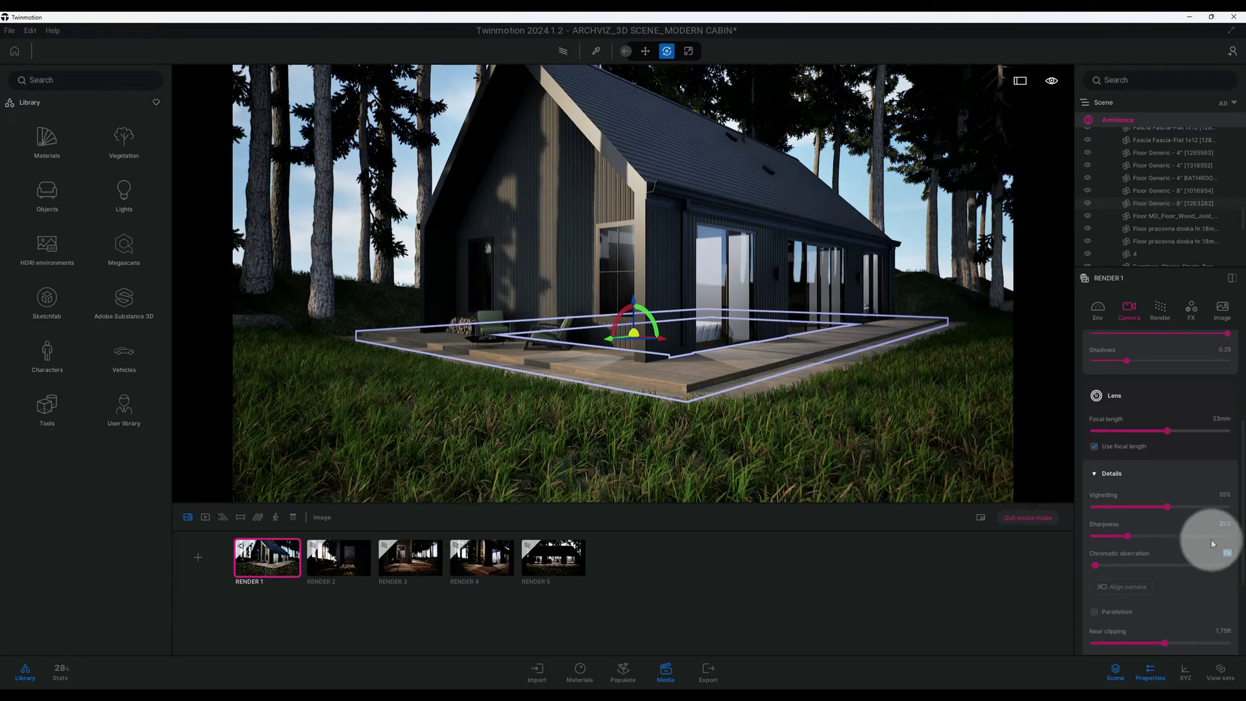
scroll(1161, 531, down, 3)
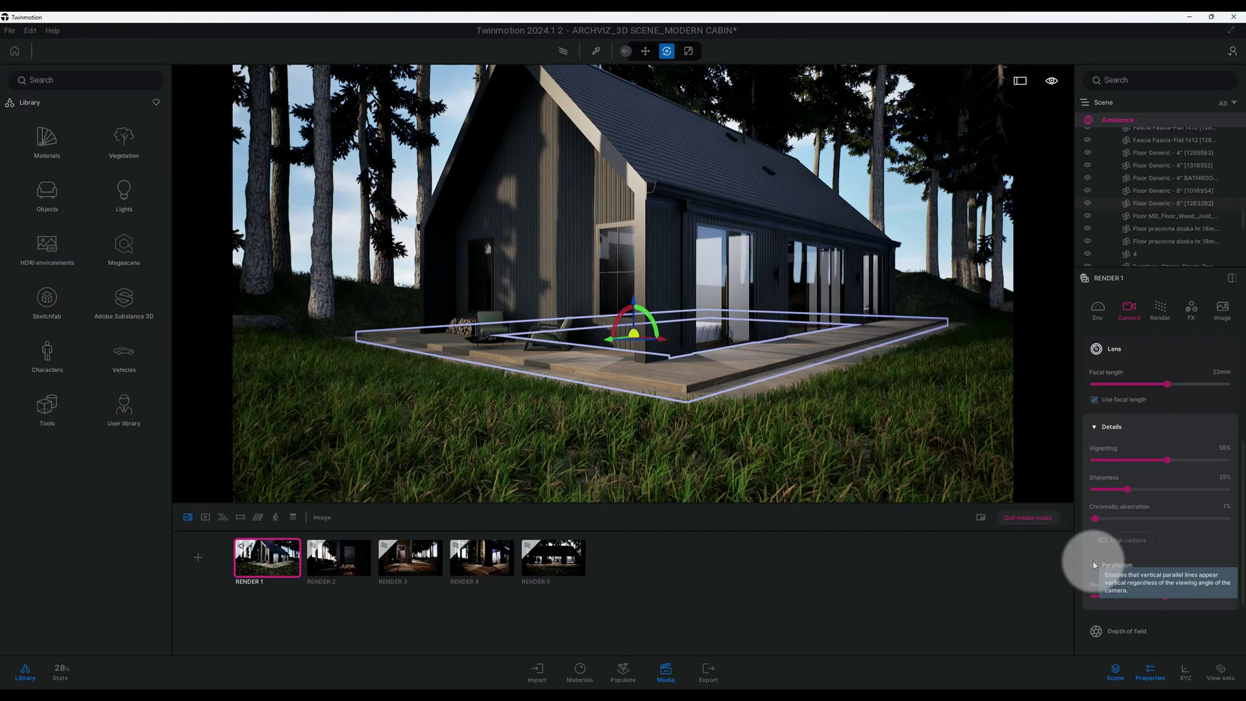
Step: Enable Parallelism and move the camera closer to the cabin
click(1094, 564)
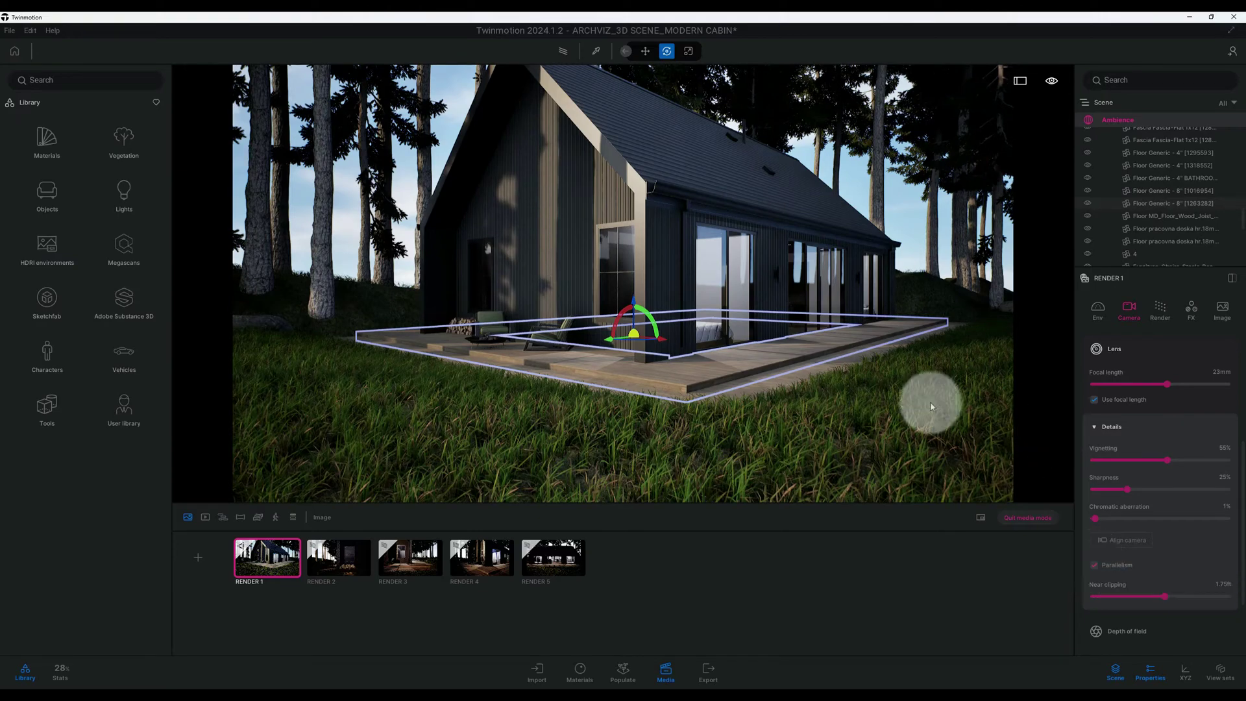
drag(887, 407, 848, 392)
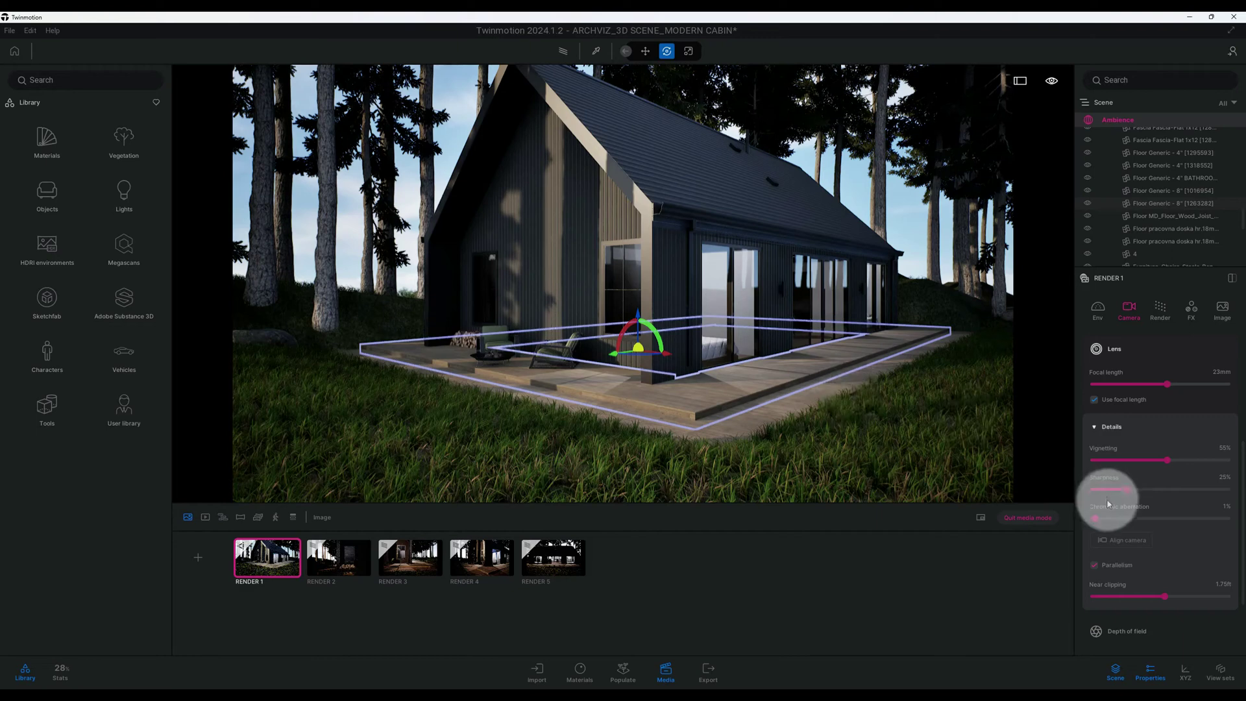
scroll(1177, 513, down, 3)
scroll(1178, 513, down, 1)
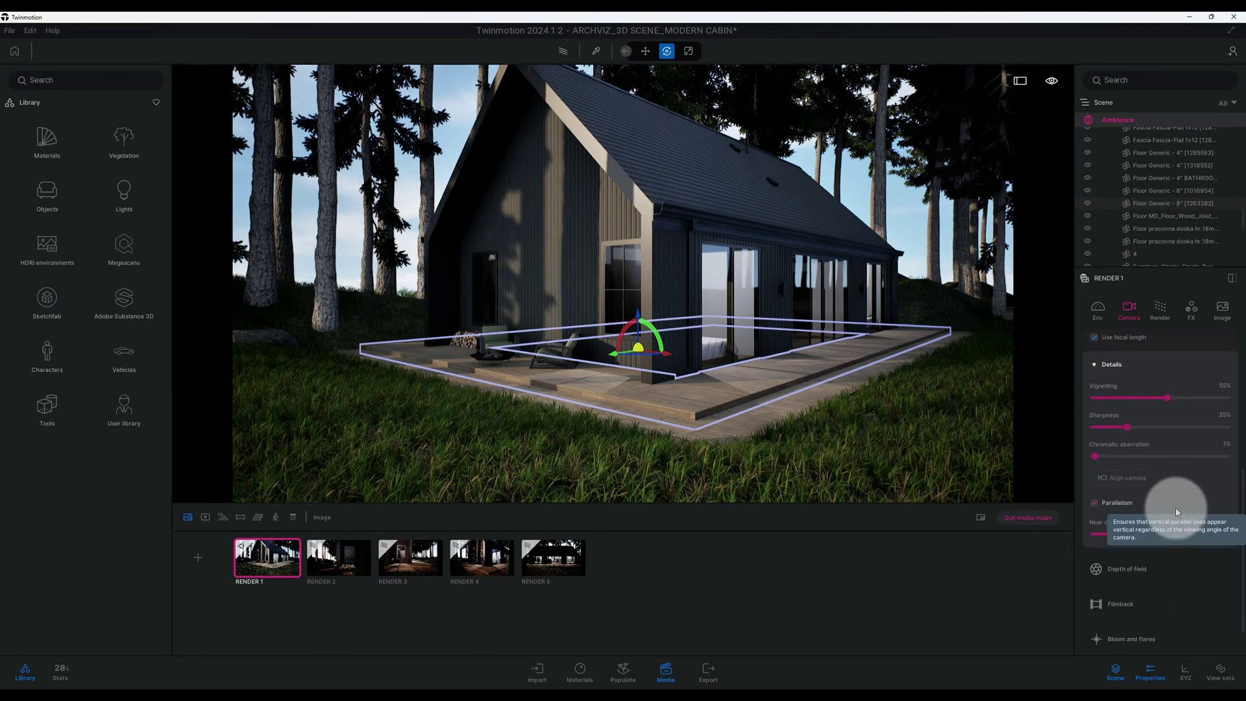
Step: Enable depth of field, pick a focus point and set focus distance to 33.64 ft
click(1171, 559)
scroll(1169, 556, down, 1)
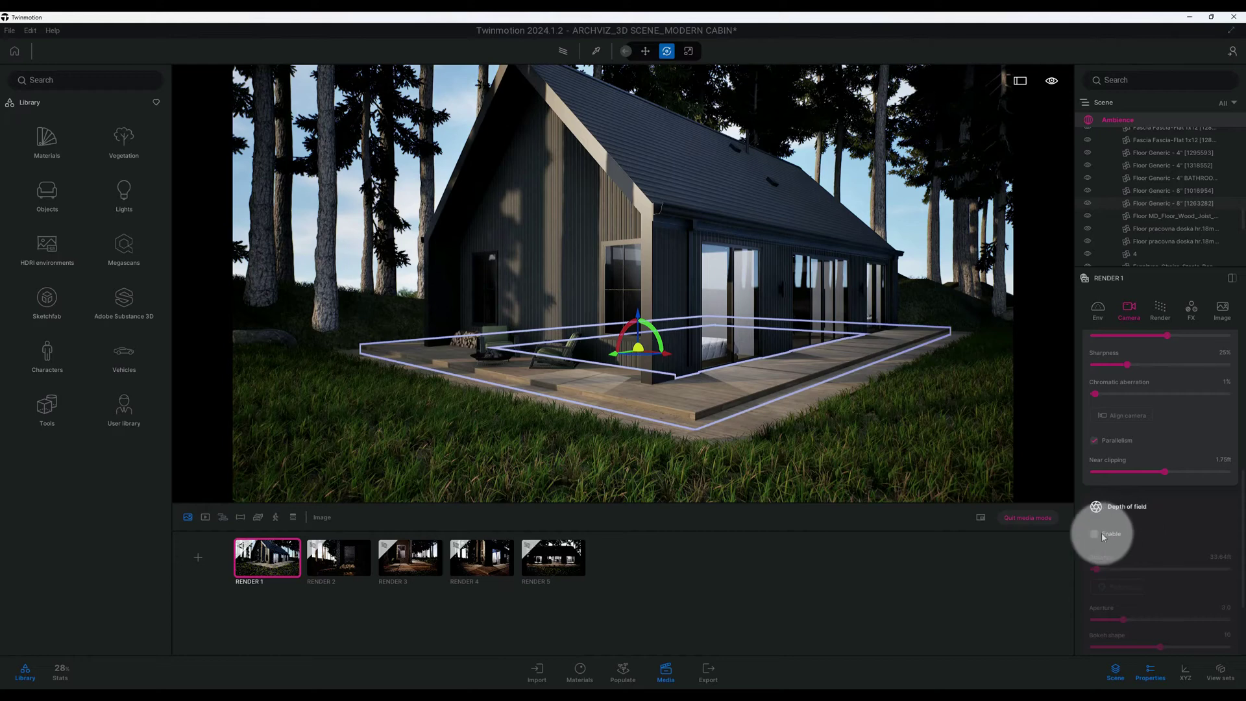
click(1095, 535)
scroll(1148, 532, down, 2)
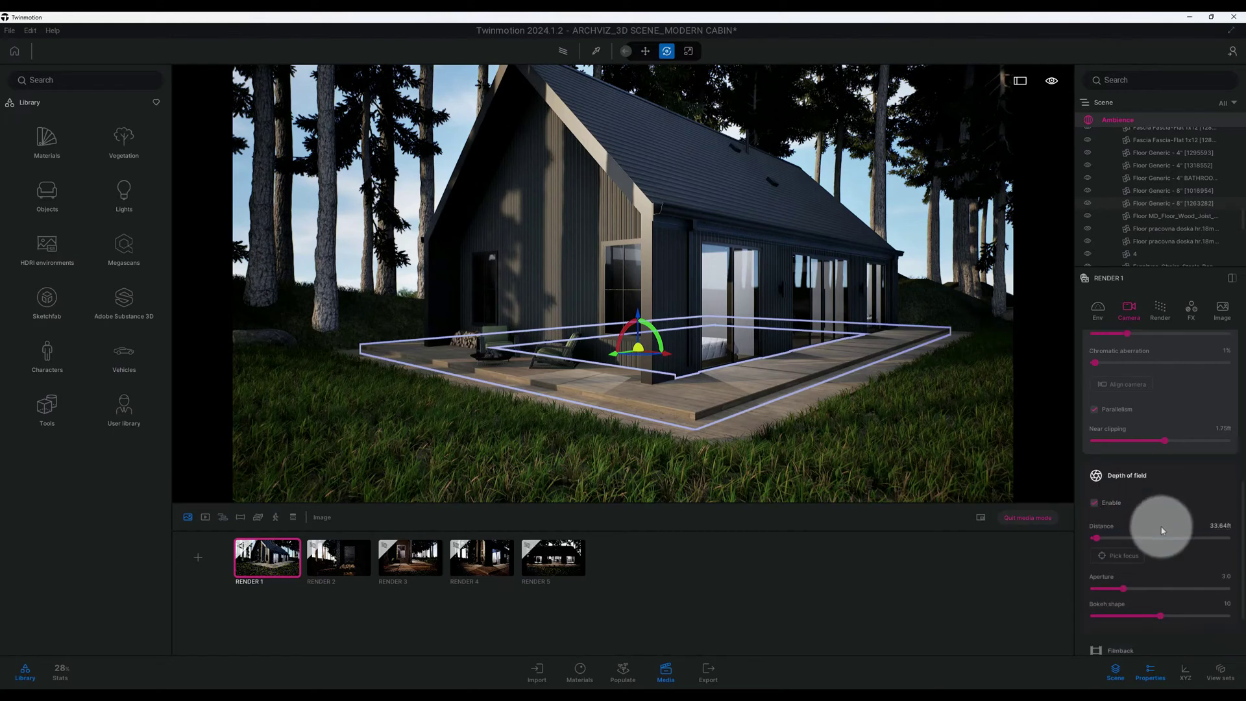
click(1119, 523)
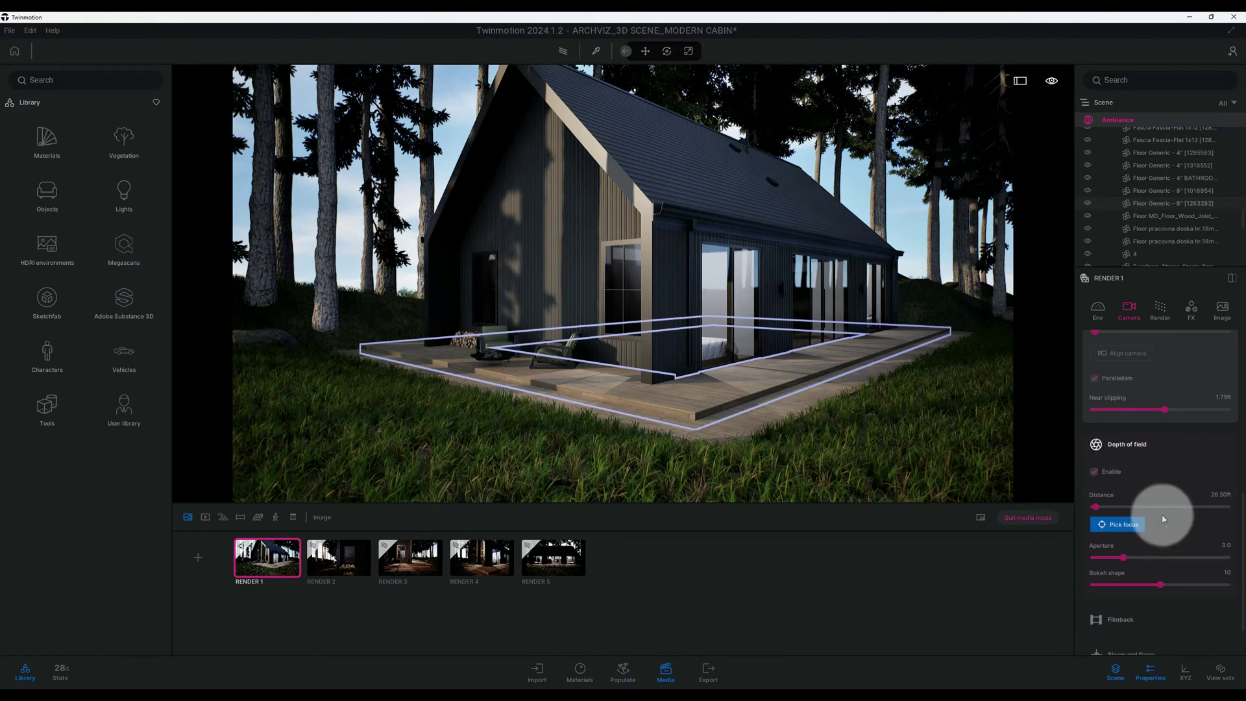
scroll(1179, 520, down, 1)
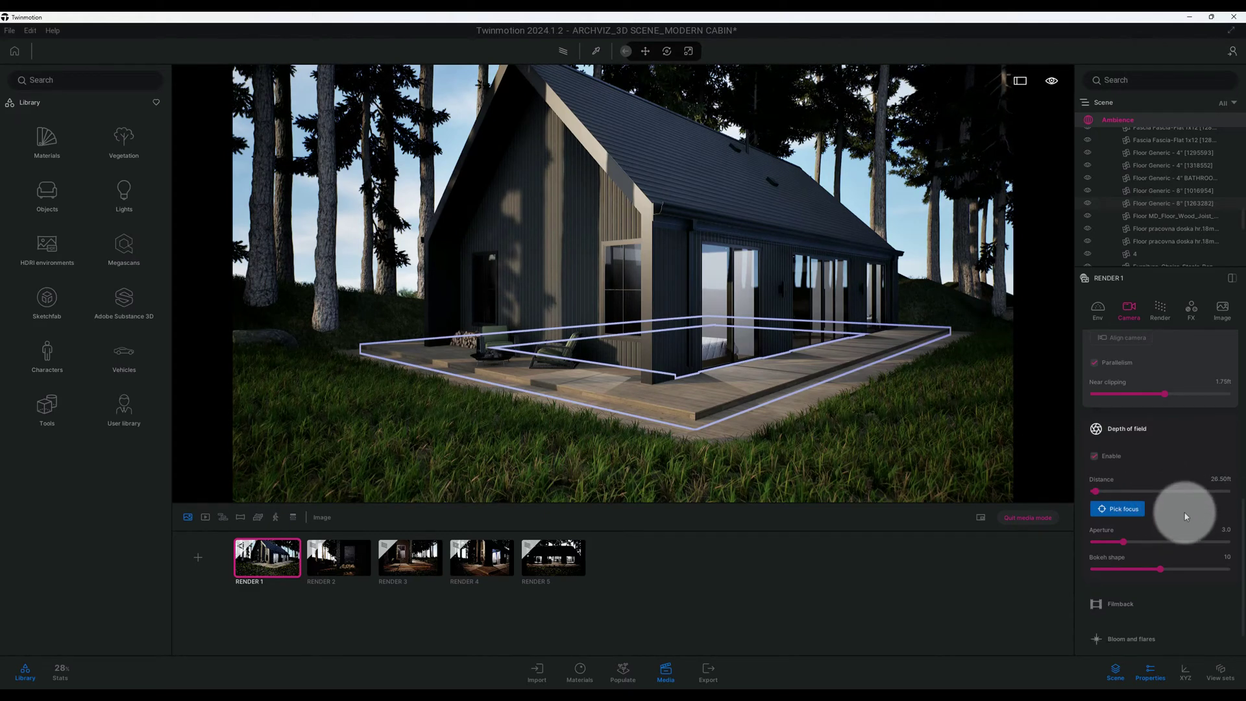
click(1219, 478)
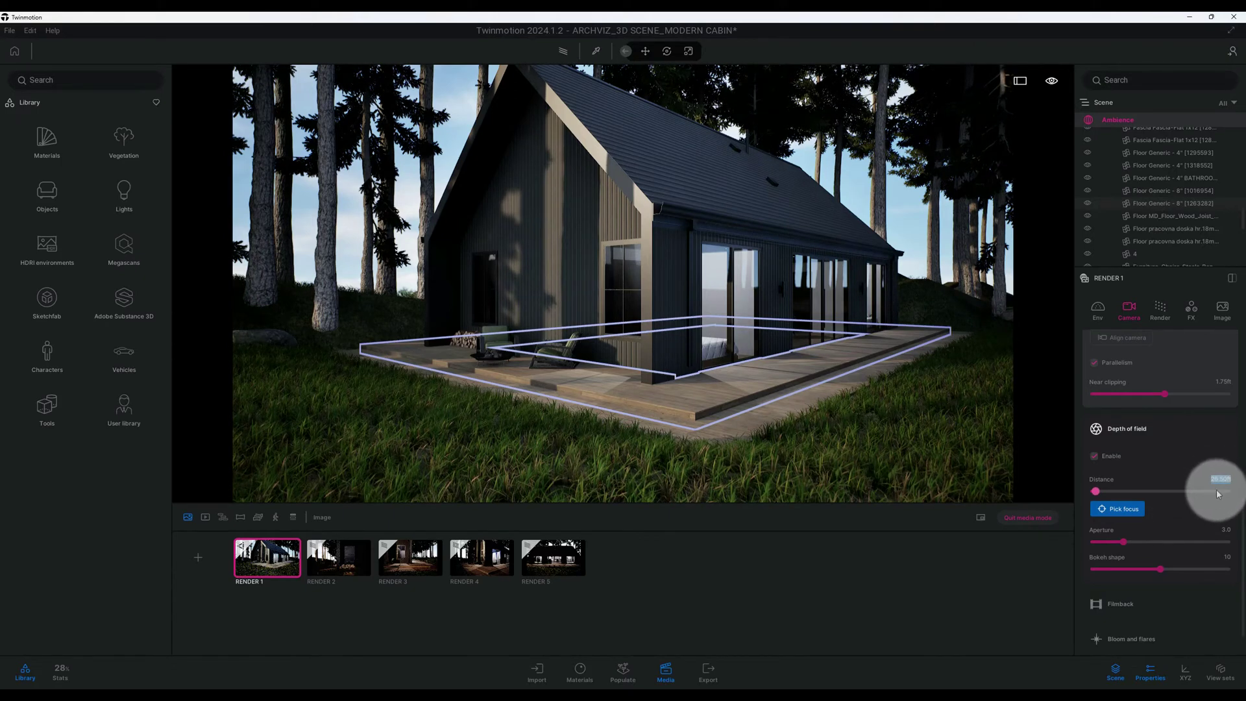
text(33.64)
key(Return)
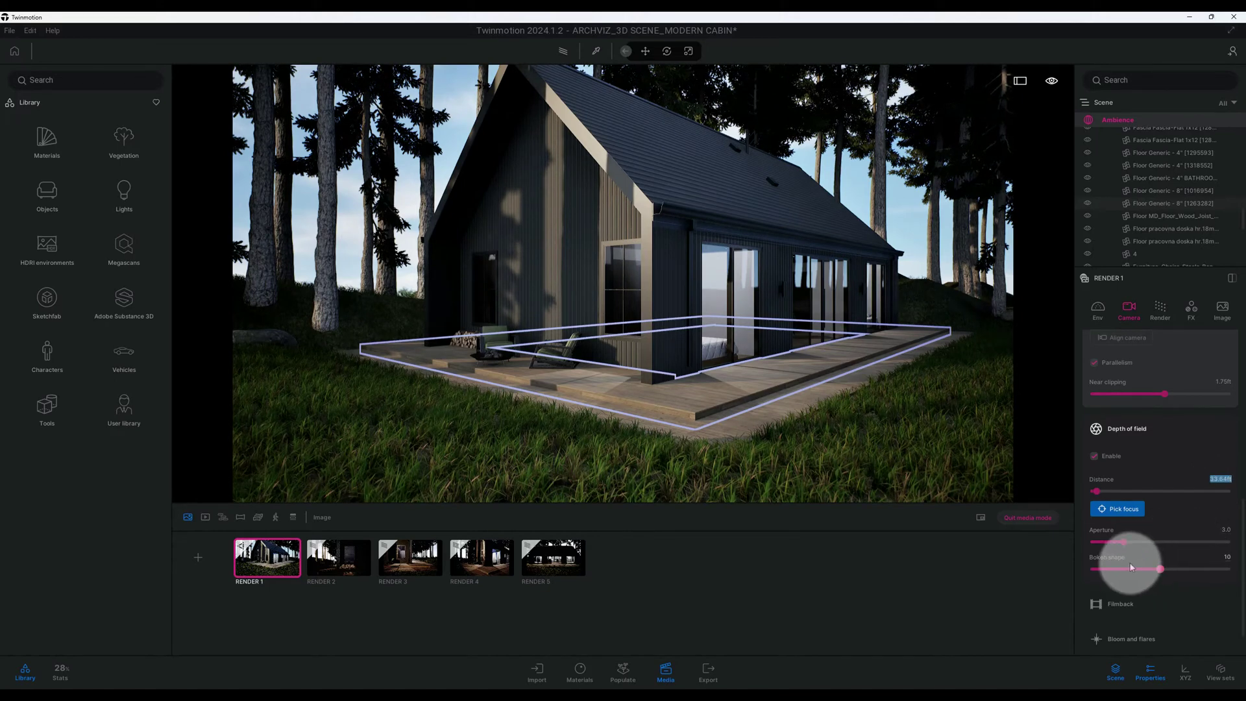
Step: Expand the Filmback section below the depth of field settings
scroll(1184, 544, down, 2)
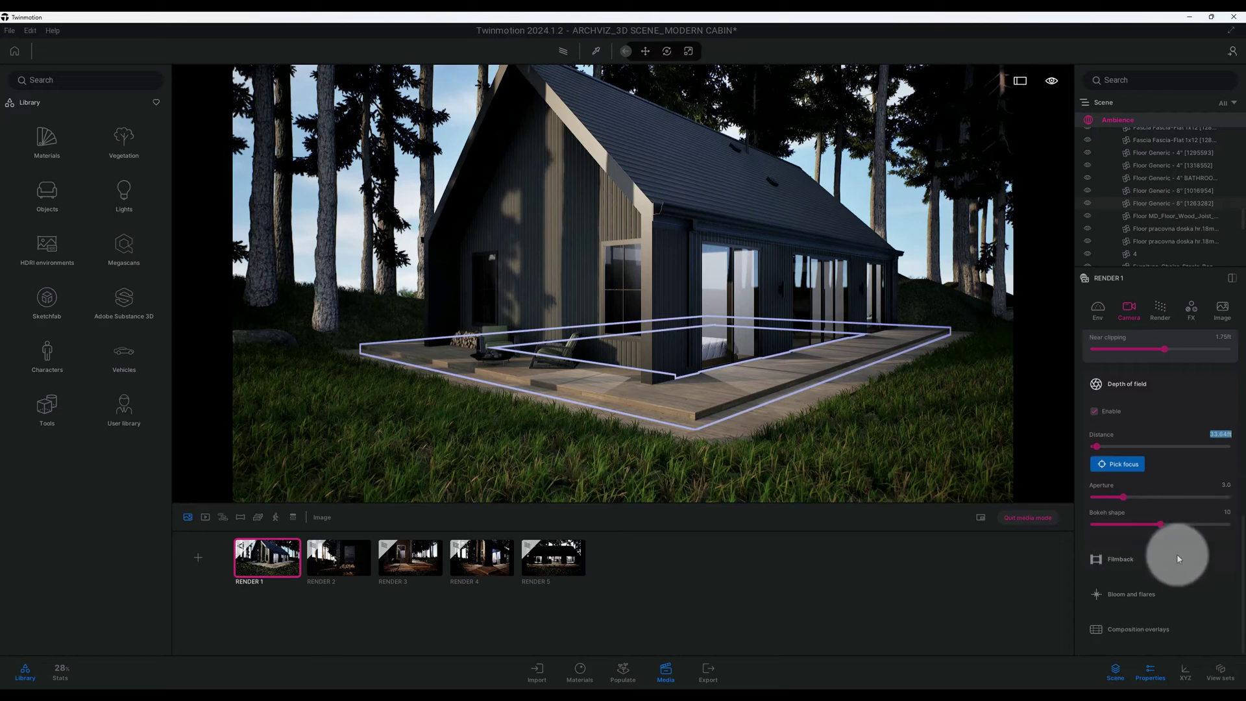
click(1177, 554)
scroll(1138, 559, down, 1)
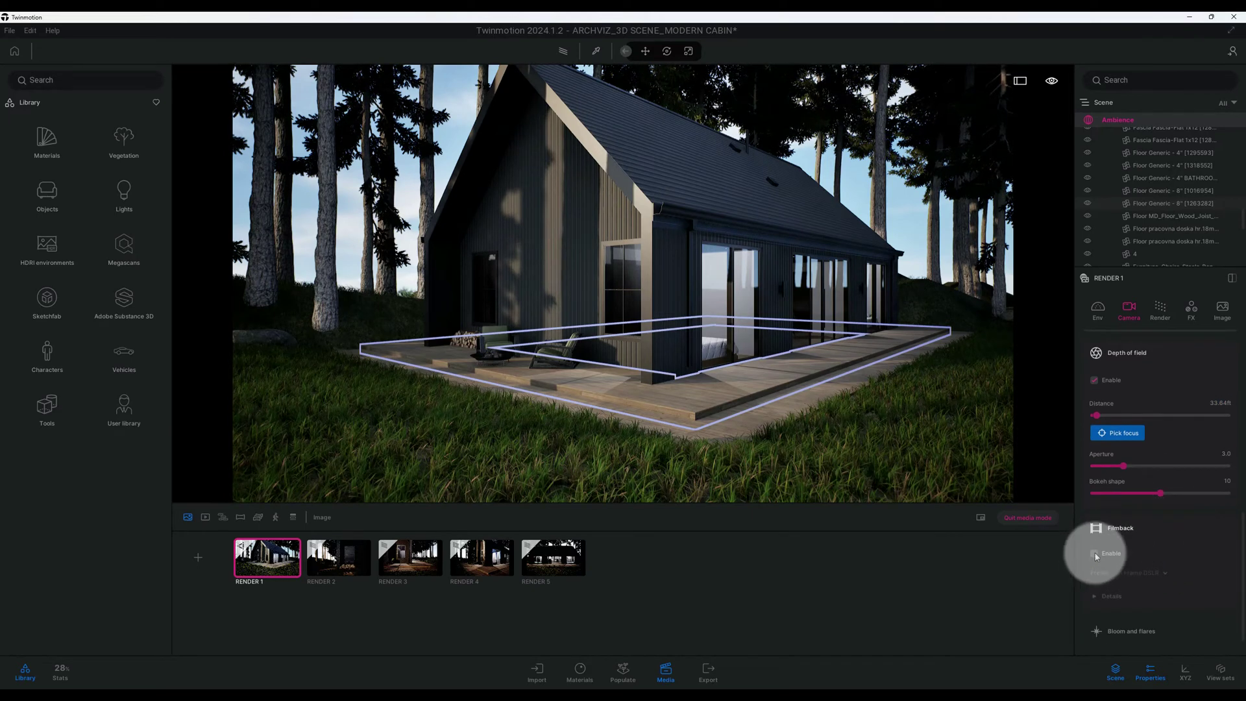
Step: Set Render 1's output size to 4K UHD (3840 × 2160) and enable tiled rendering
click(1216, 311)
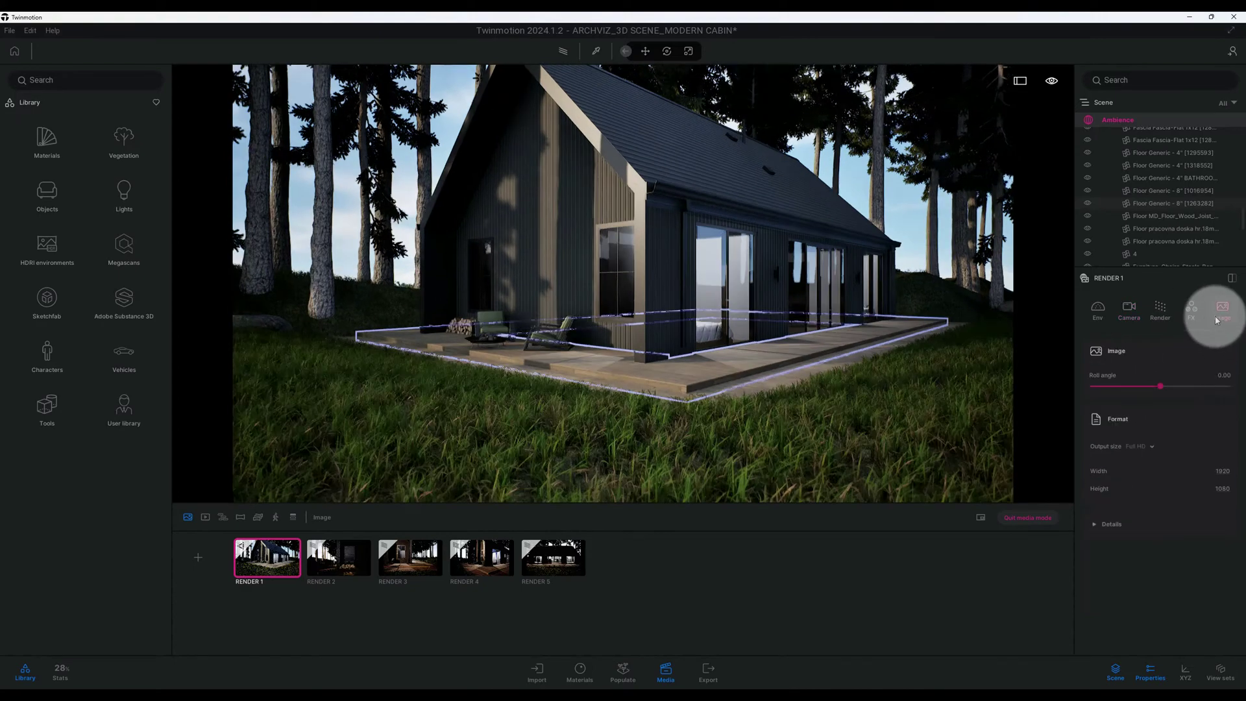
click(1149, 446)
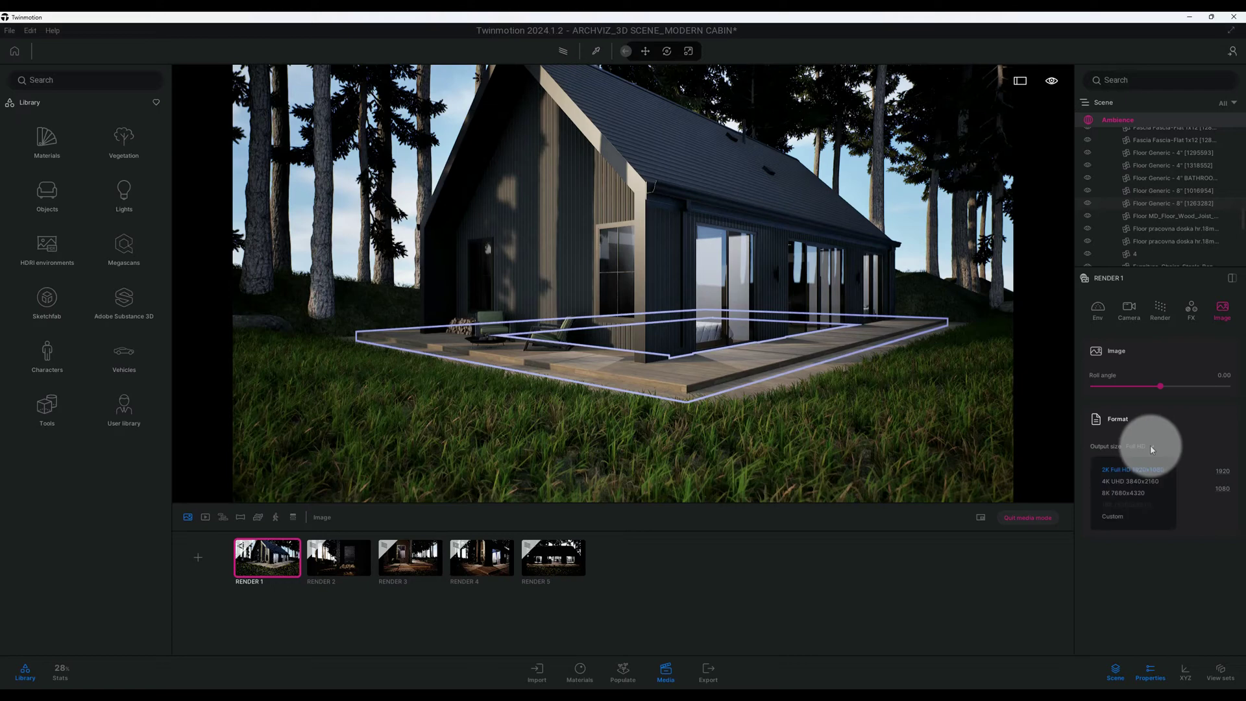
click(1132, 481)
click(1156, 442)
click(1156, 441)
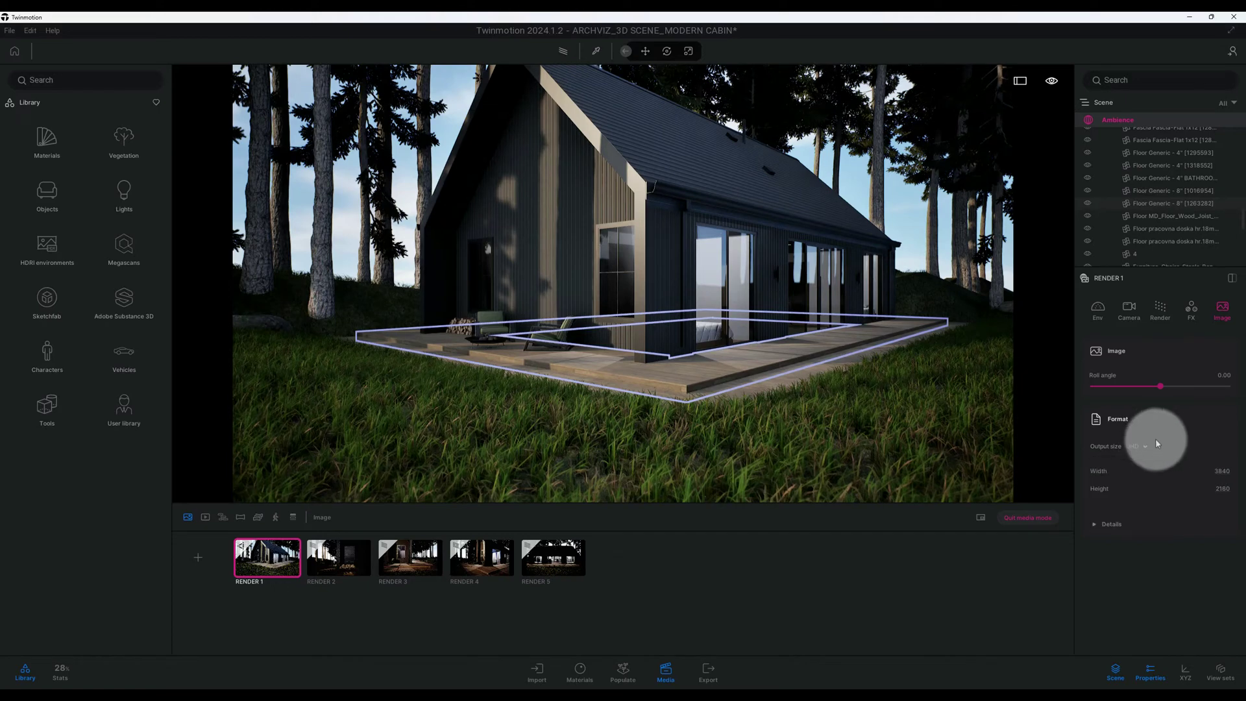
click(1112, 523)
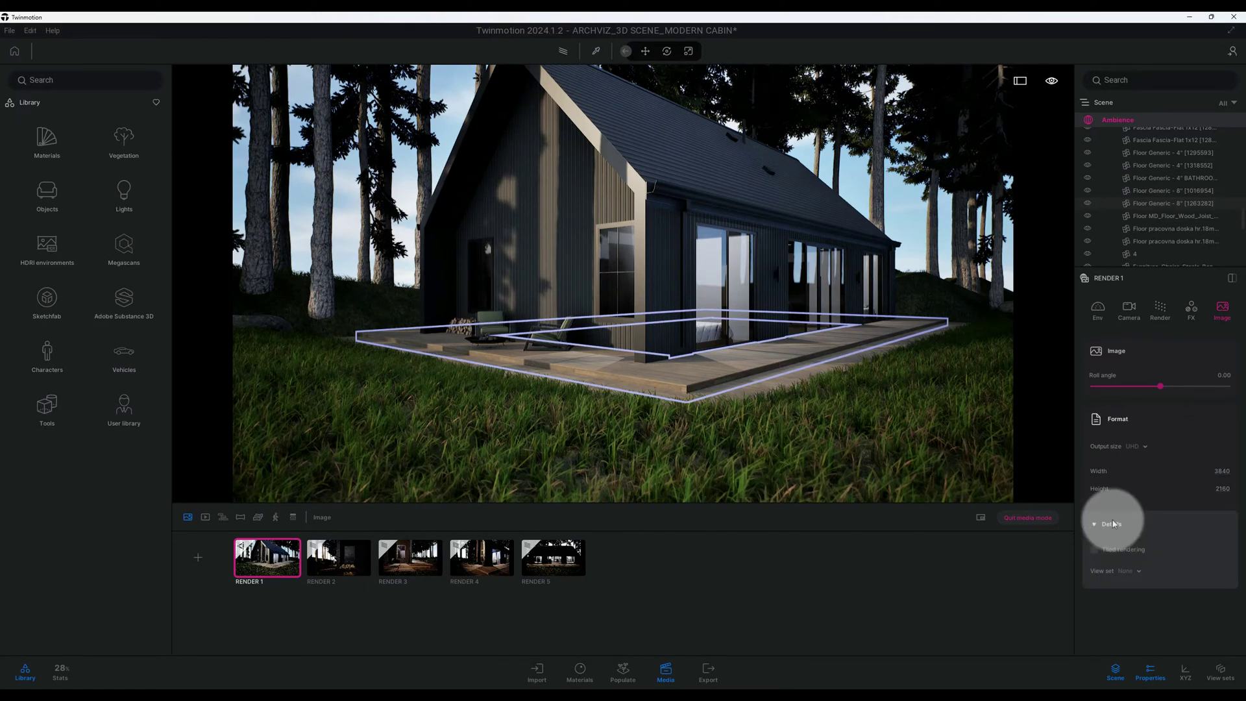
click(1095, 549)
click(1097, 526)
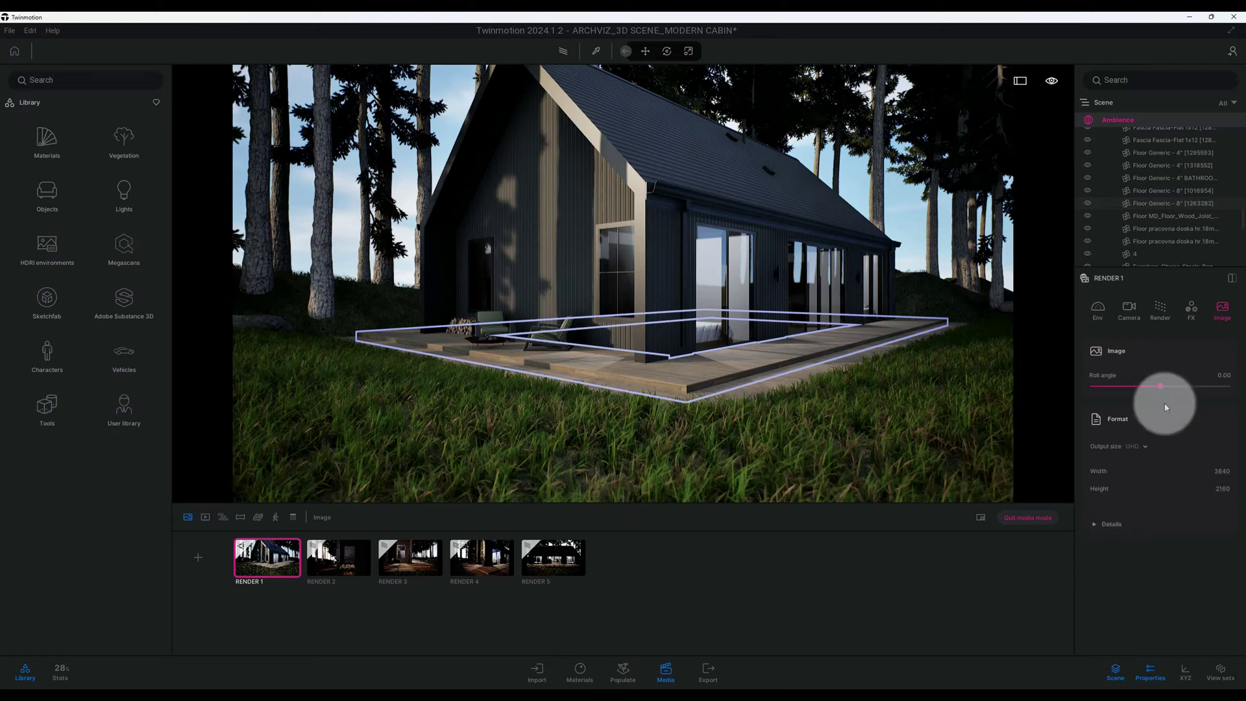
Step: Switch Render 1 to the path tracer and expand its detail settings
click(1163, 311)
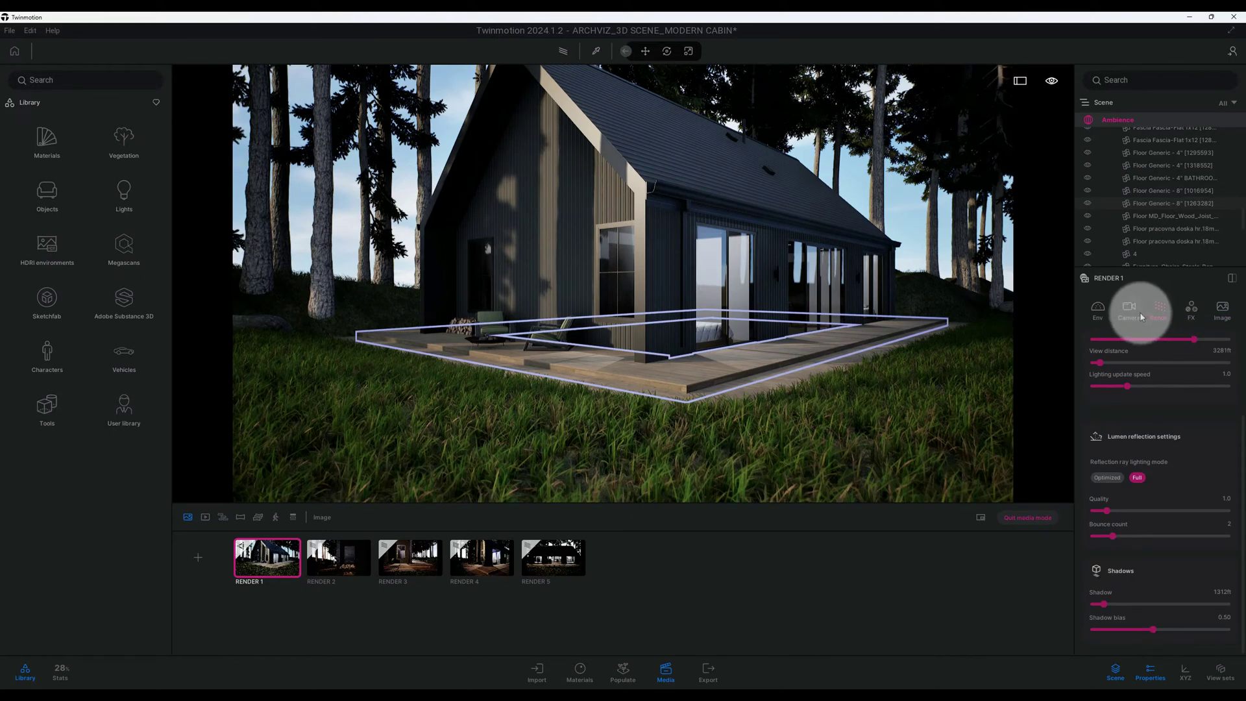
scroll(1151, 430, up, 1)
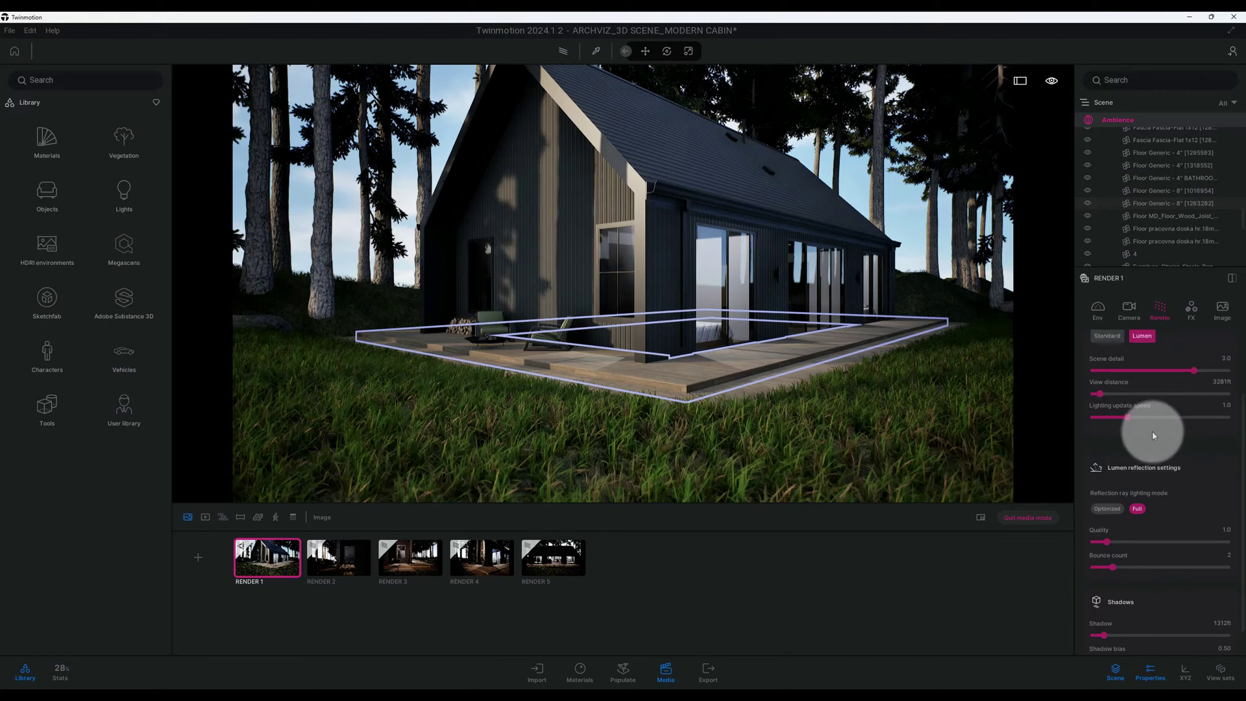
scroll(1150, 430, up, 3)
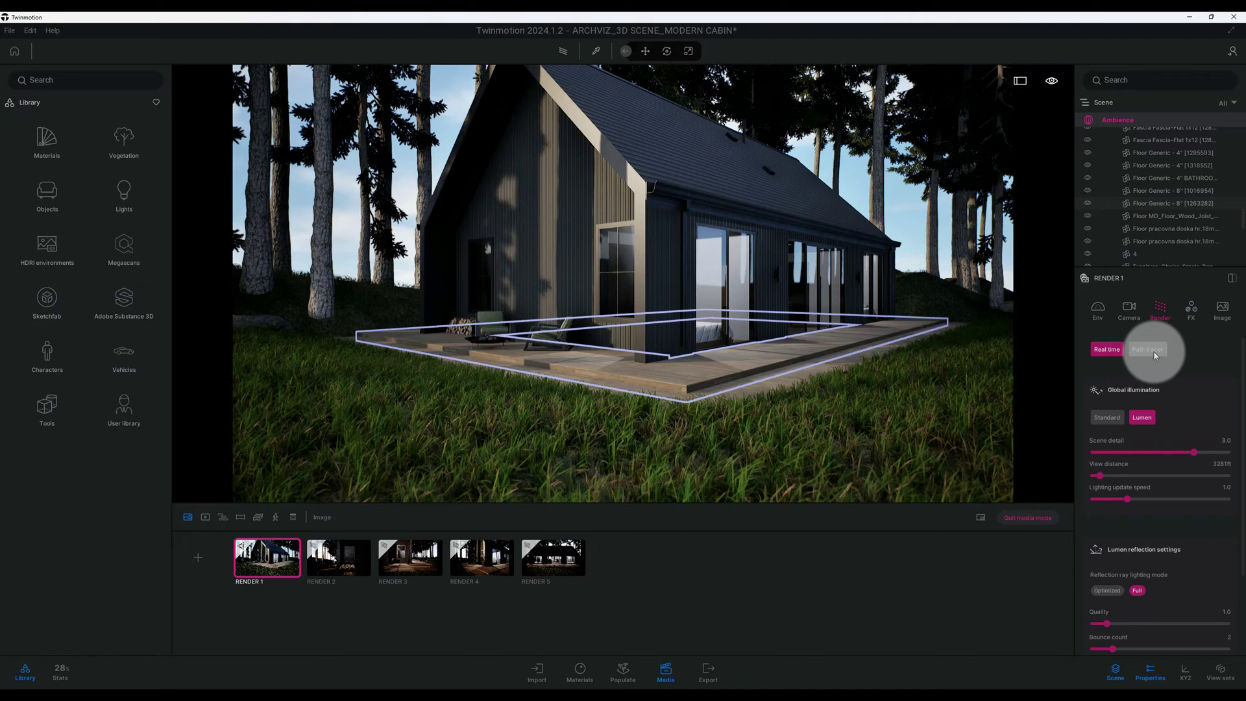
click(1153, 351)
click(1126, 446)
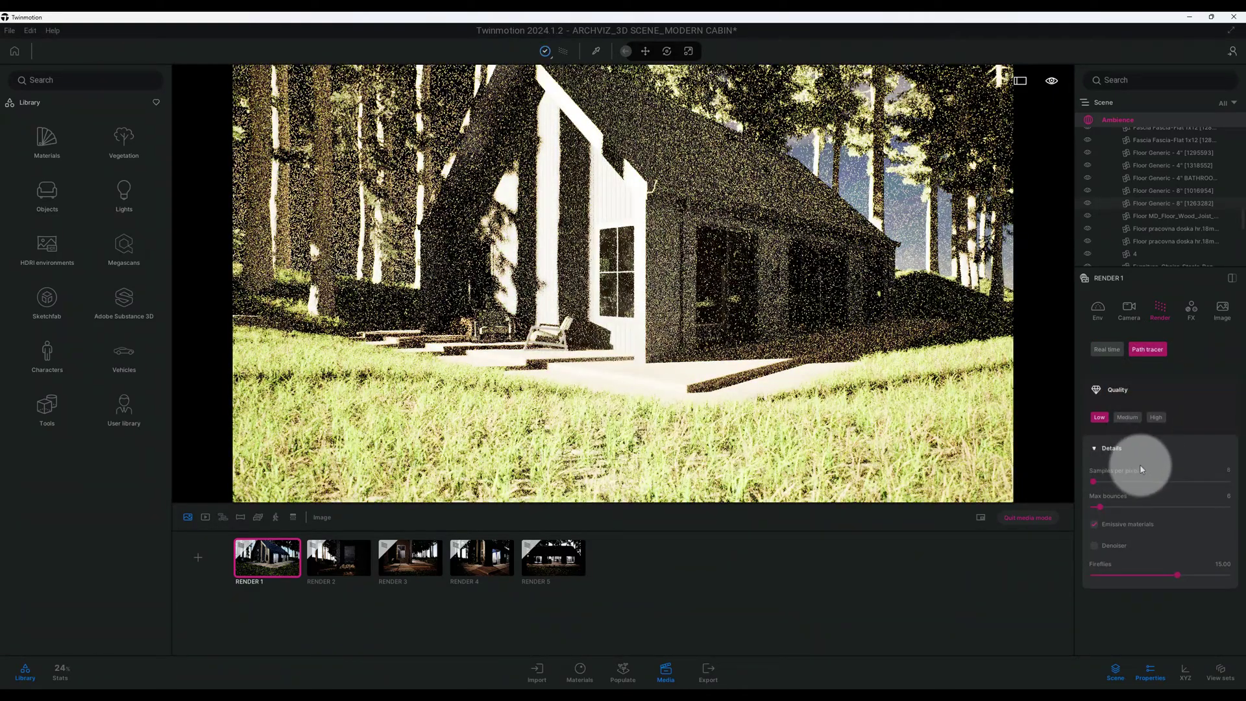
Step: Set 2048 samples per pixel, raise max bounces and turn on the denoiser
click(1228, 471)
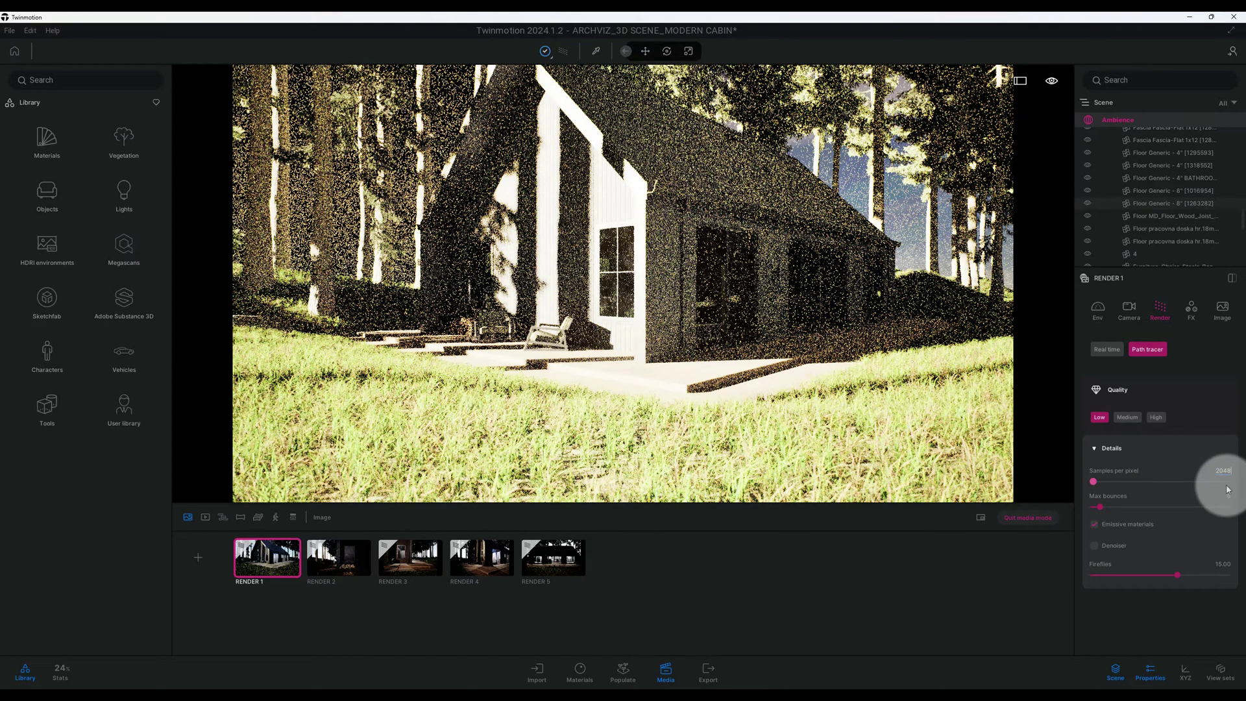
text(2048)
key(Return)
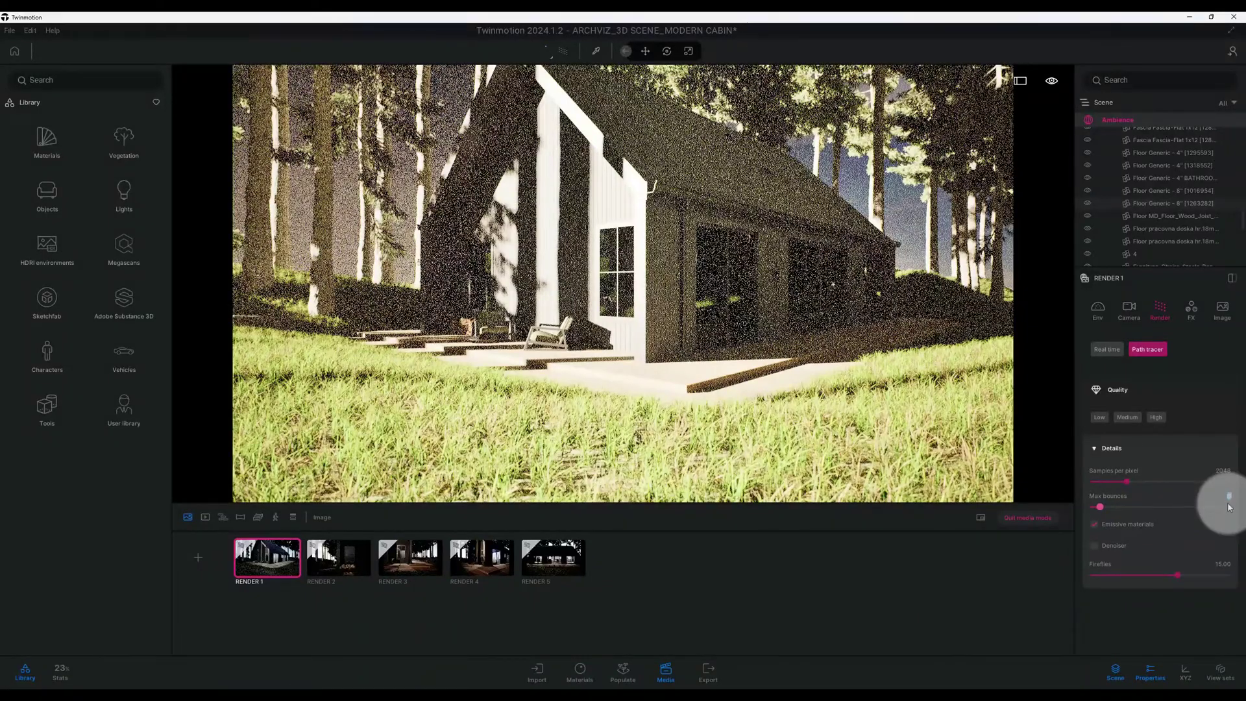
text(10)
key(Return)
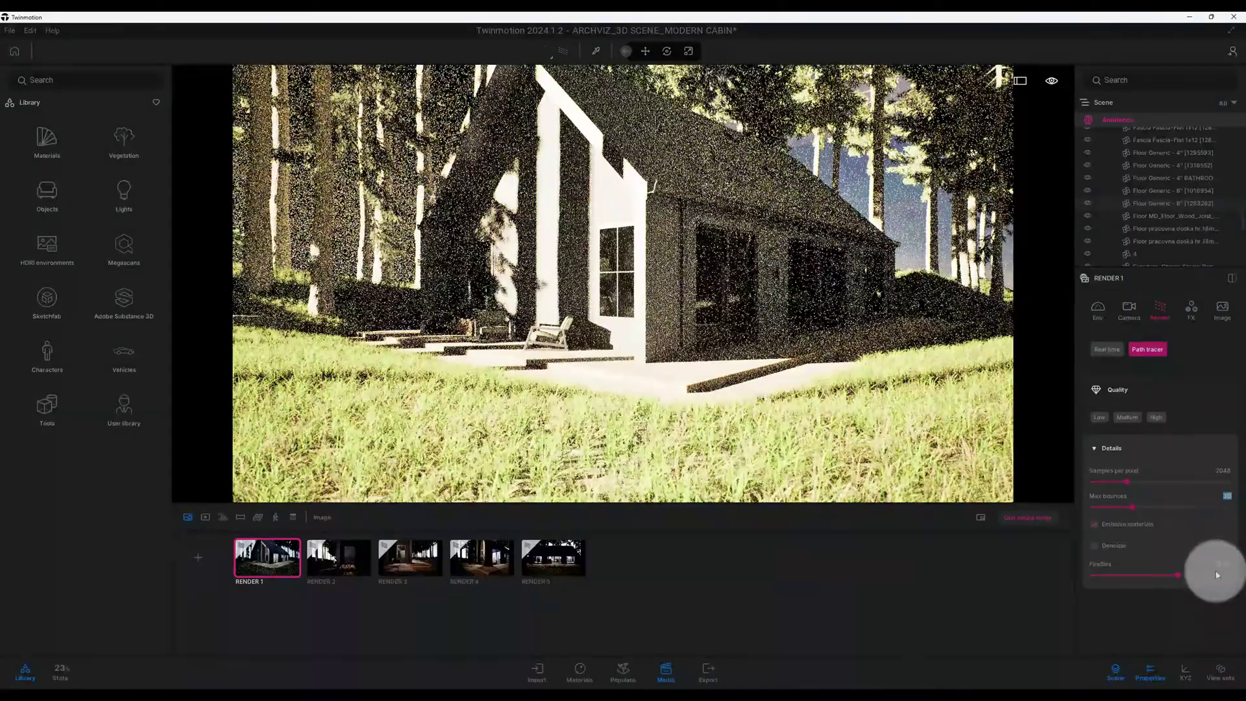
click(1091, 545)
click(1128, 310)
click(1204, 497)
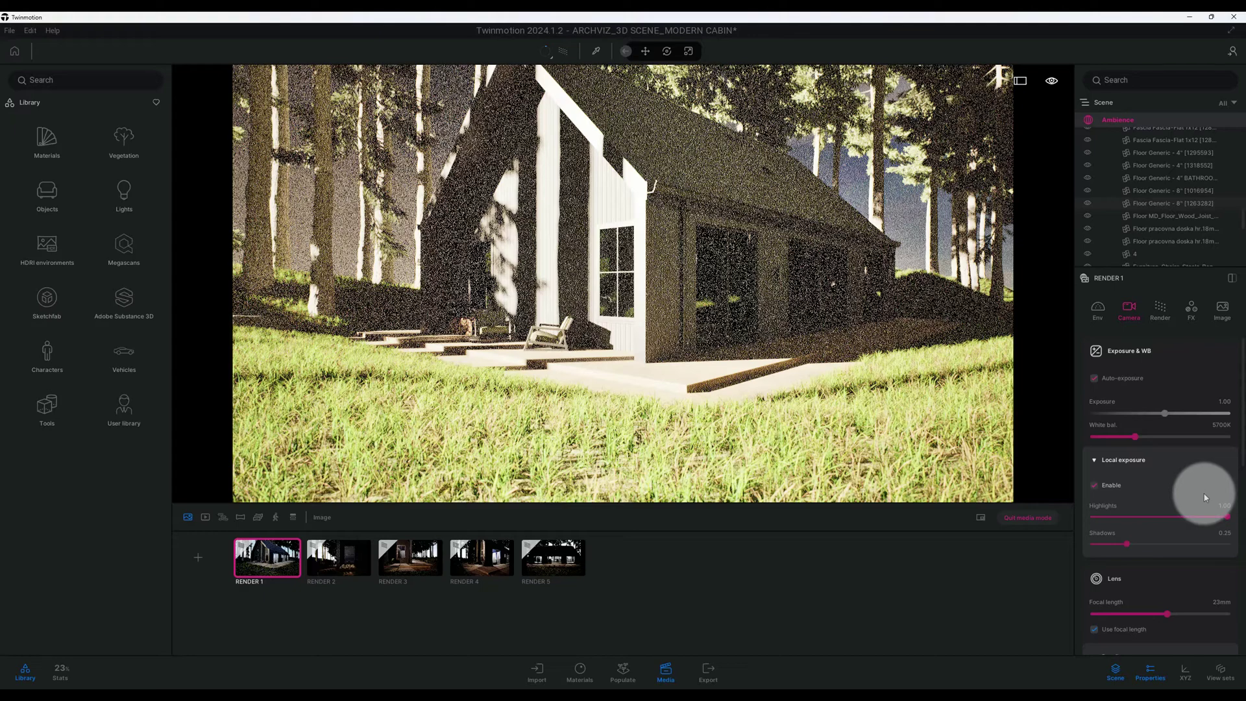
Step: Enable the camera filmback using the Full Frame DSLR preset
scroll(1204, 537, down, 2)
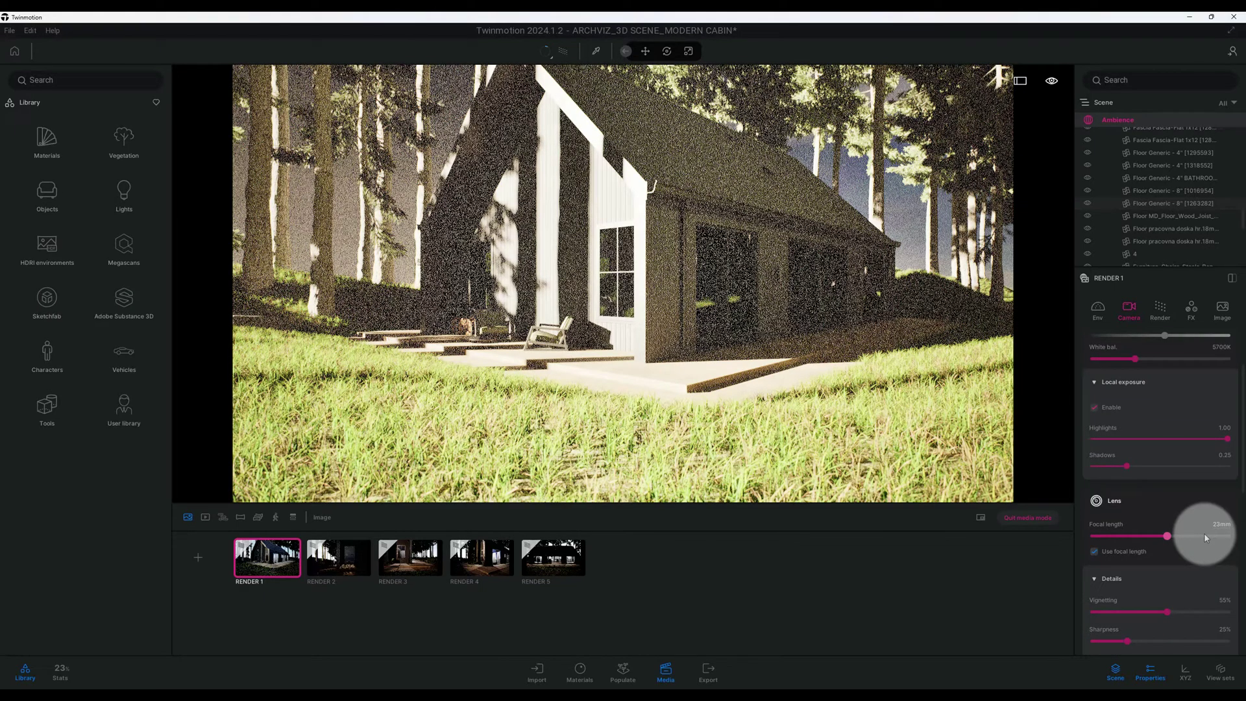
scroll(1204, 537, down, 5)
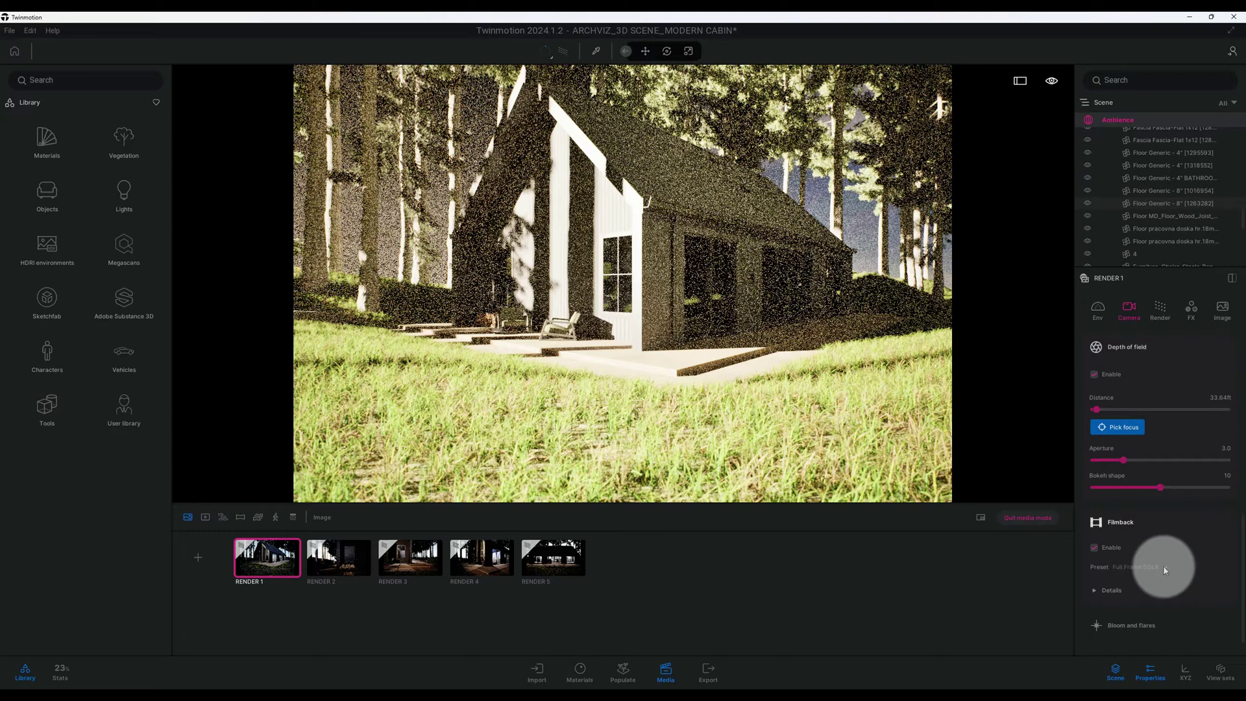
click(1120, 571)
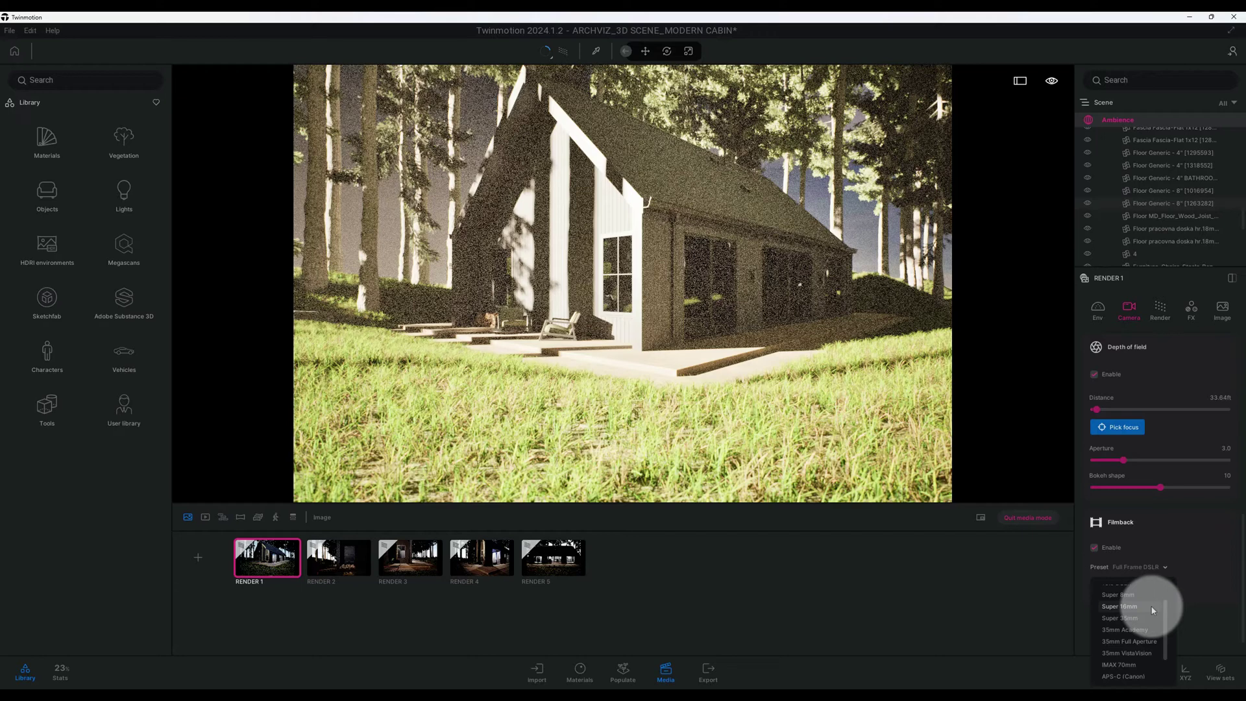
scroll(1152, 610, down, 2)
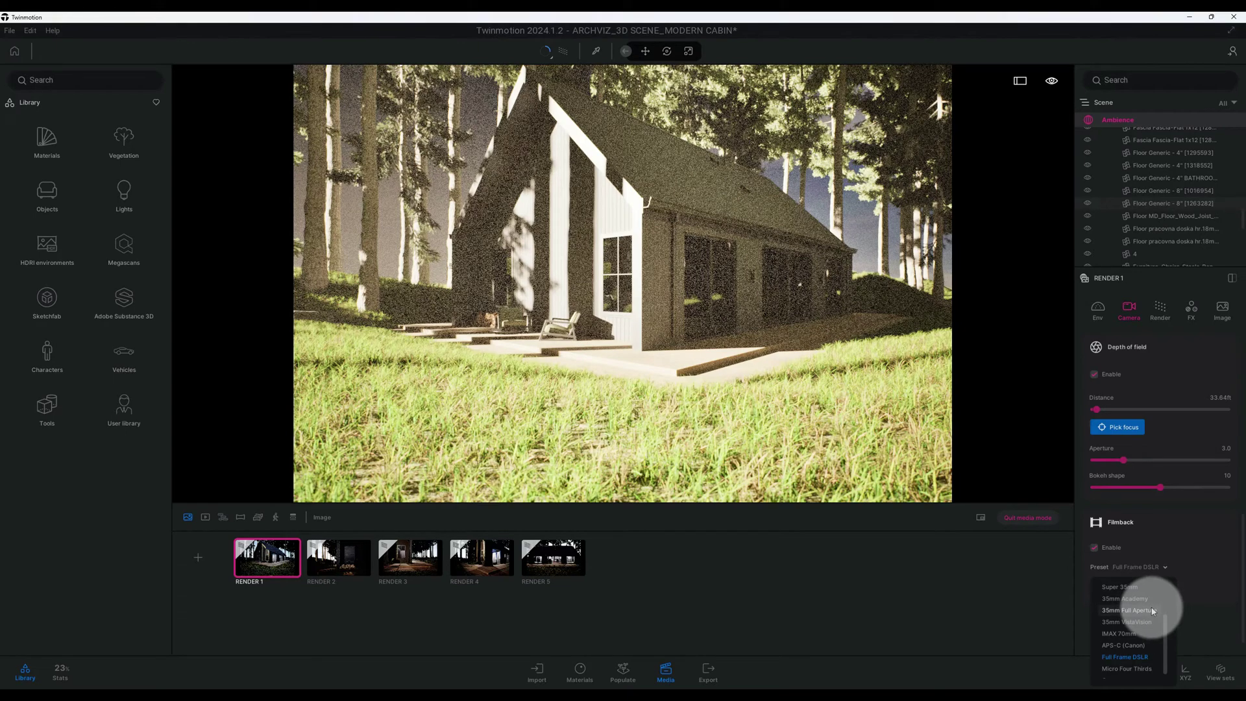
click(1159, 310)
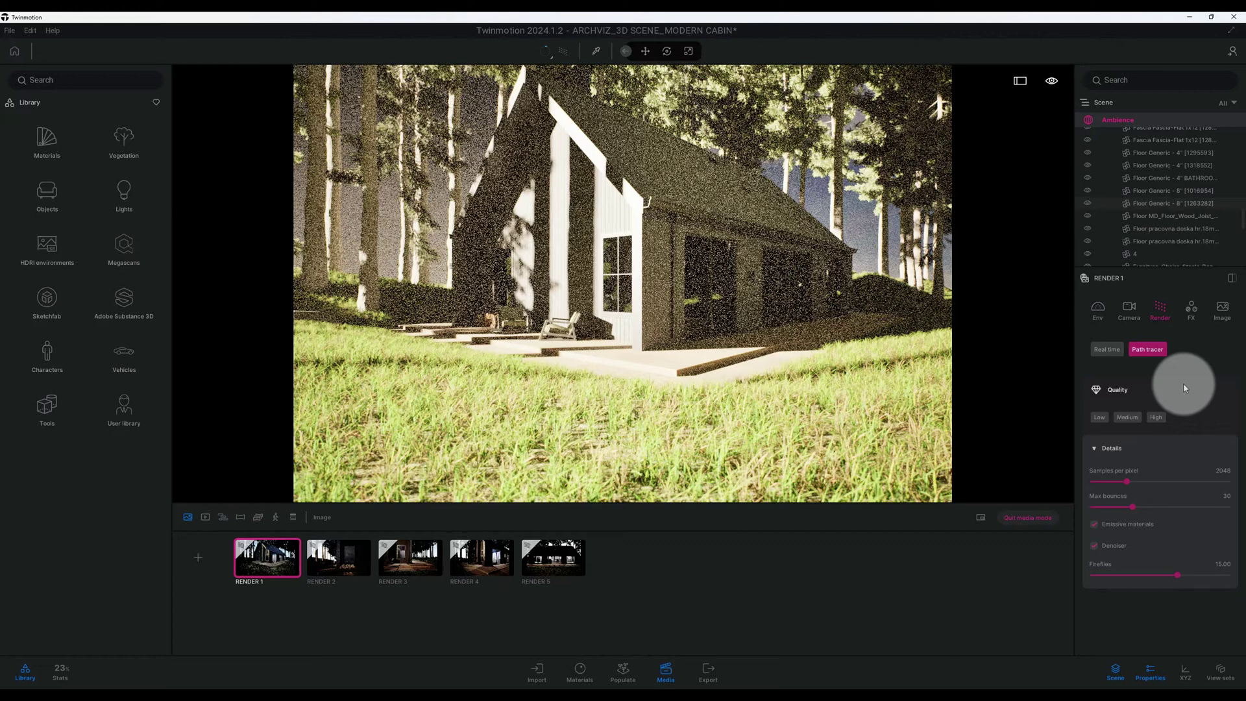
Step: Apply the warm Day Midday colour gradient preset in the FX colour grading
click(1190, 309)
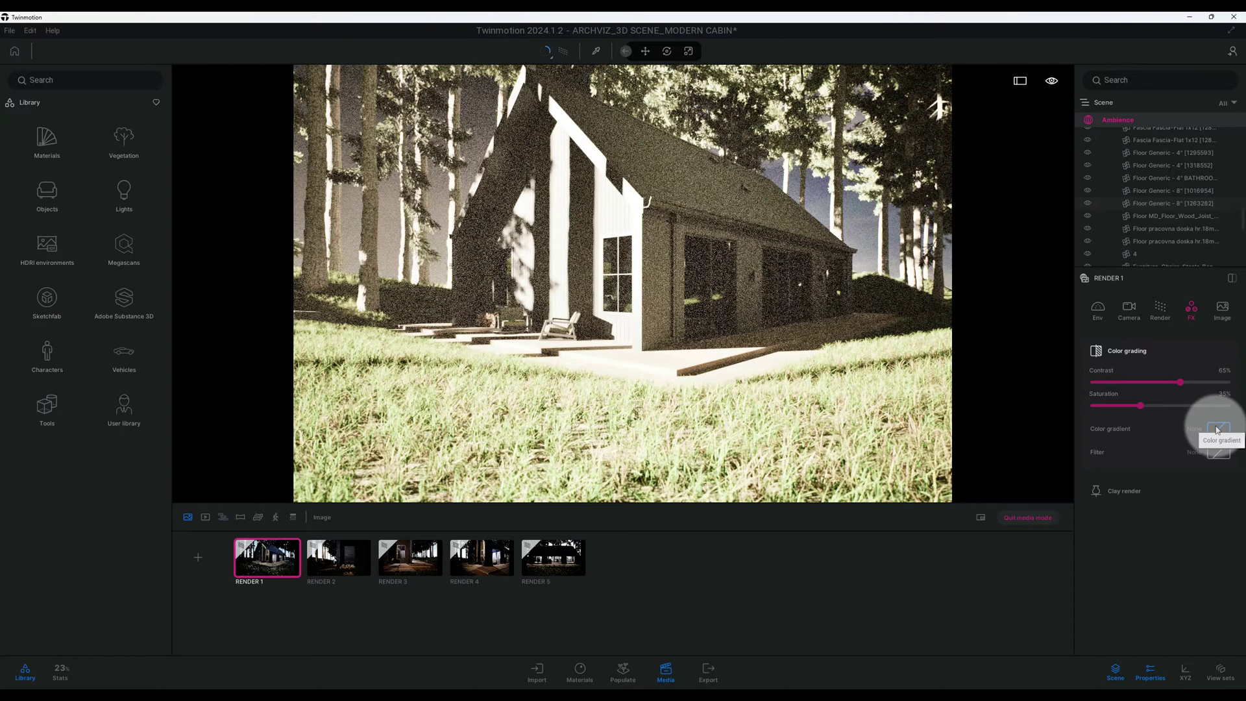
click(1216, 430)
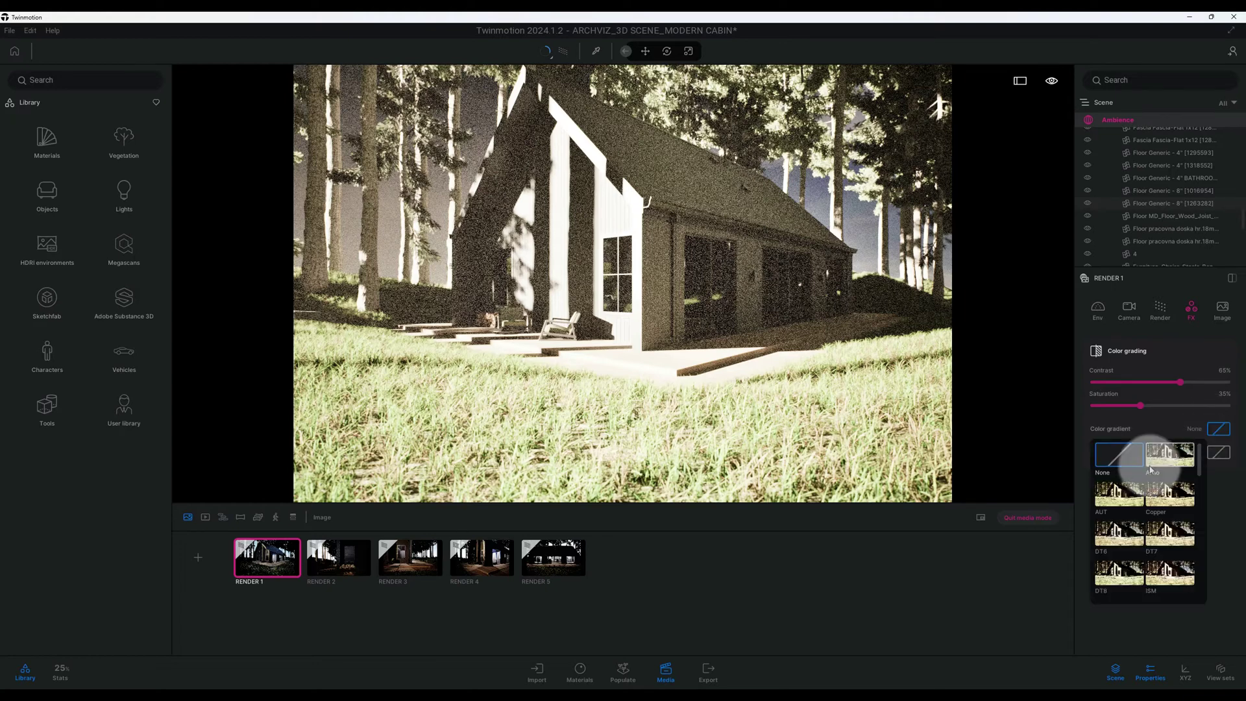
scroll(1149, 493, down, 3)
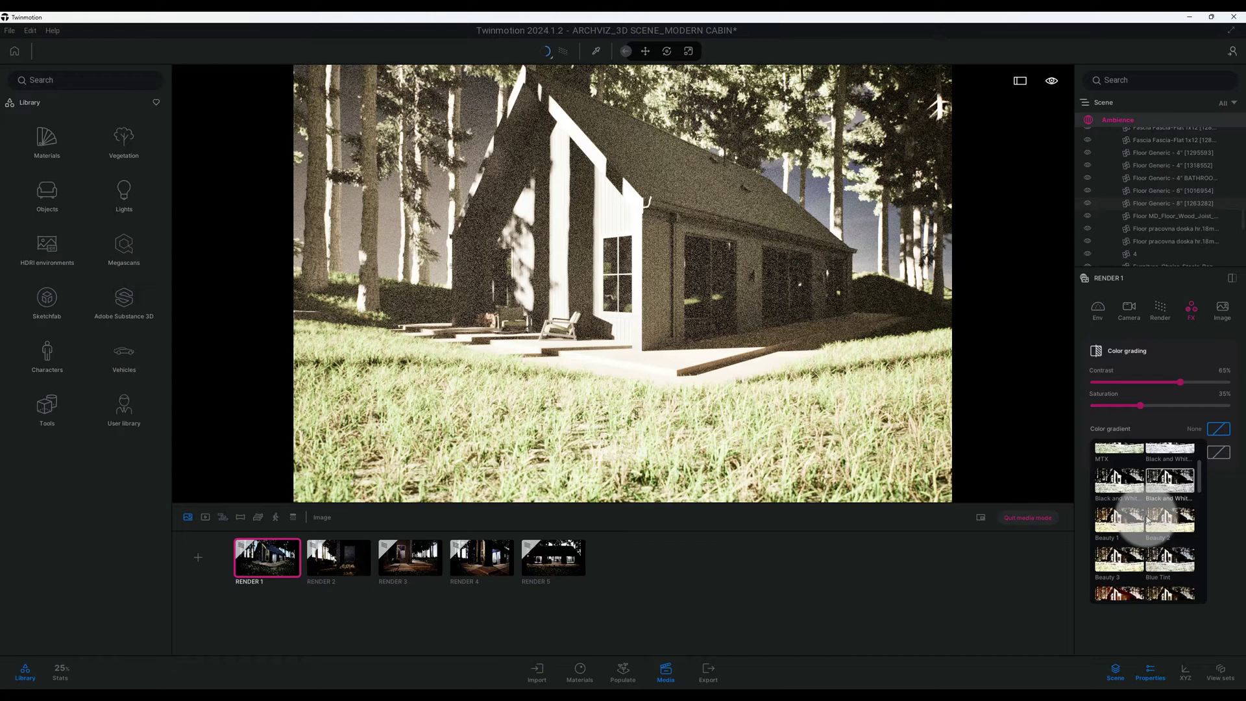
scroll(1147, 519, down, 5)
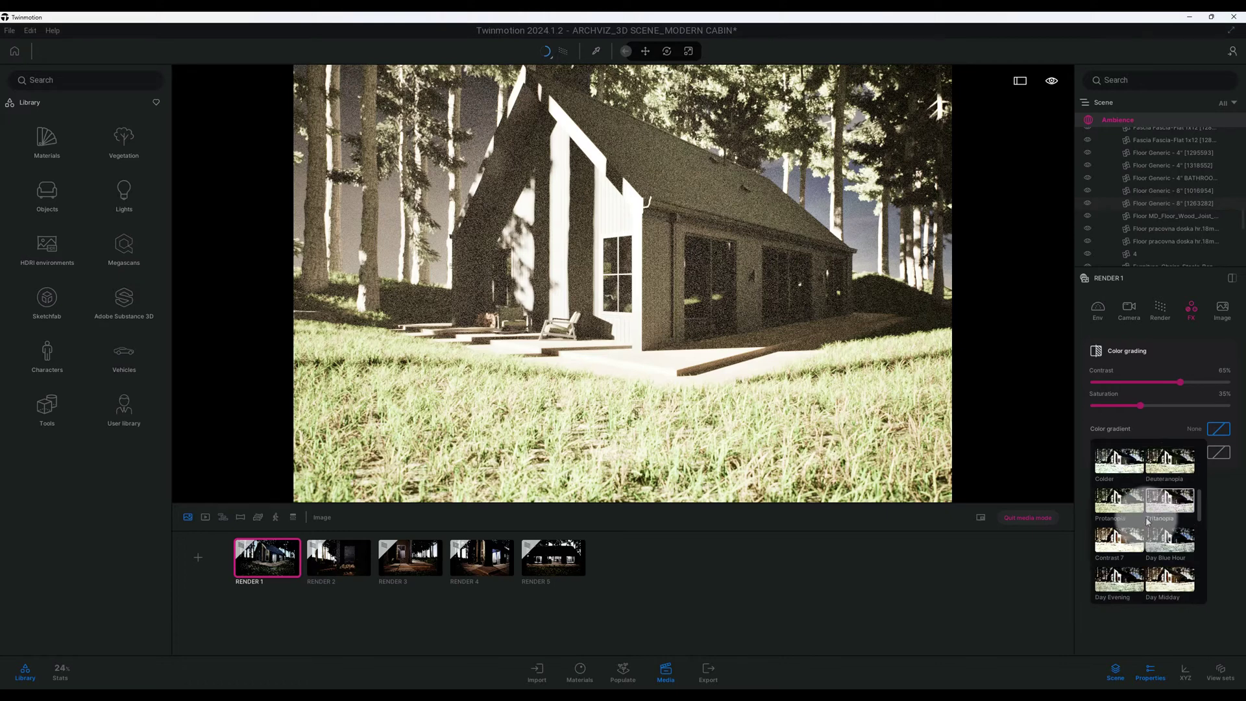
scroll(1174, 524, down, 1)
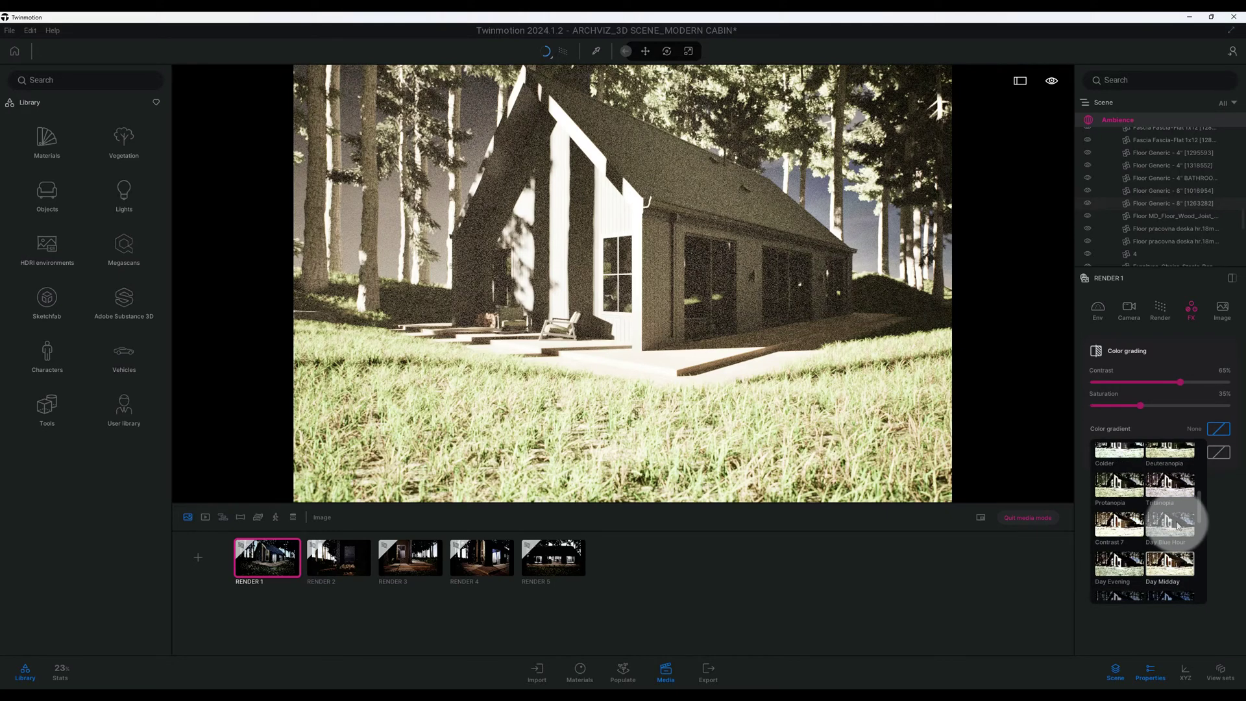
click(1177, 525)
click(1220, 318)
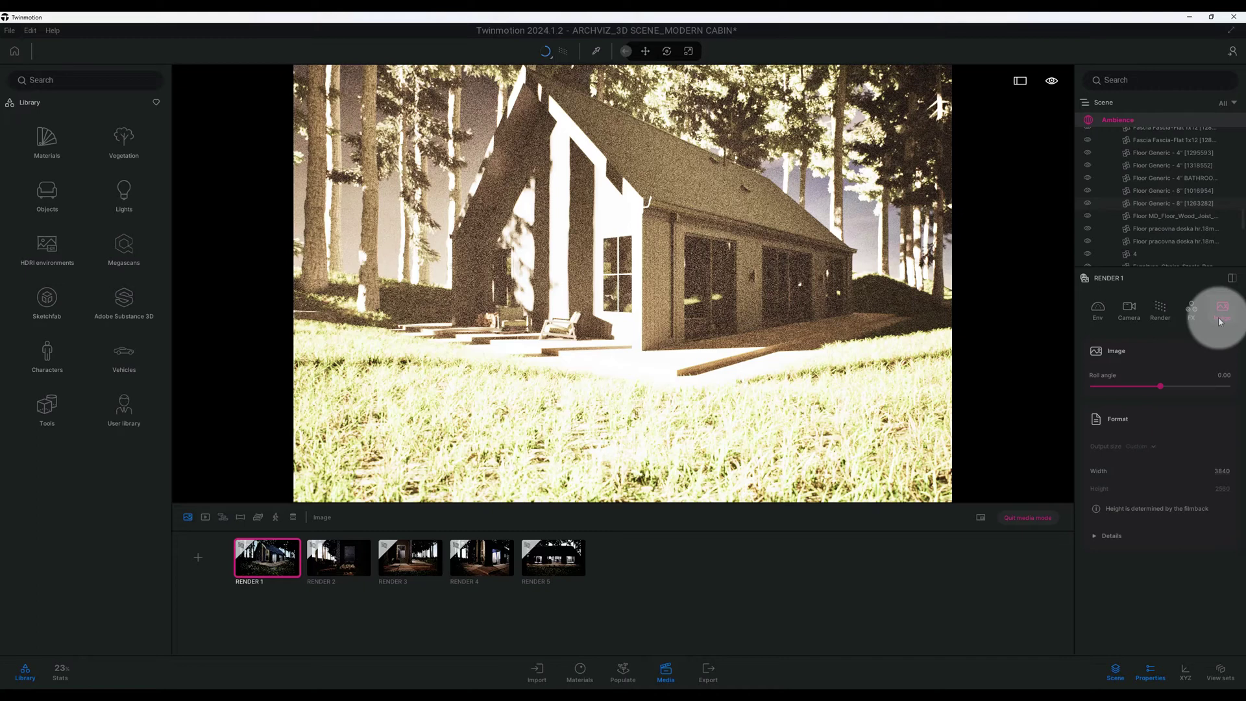
Step: Lower the Natural lighting sun intensity from 100000 to 2
scroll(1191, 410, up, 10)
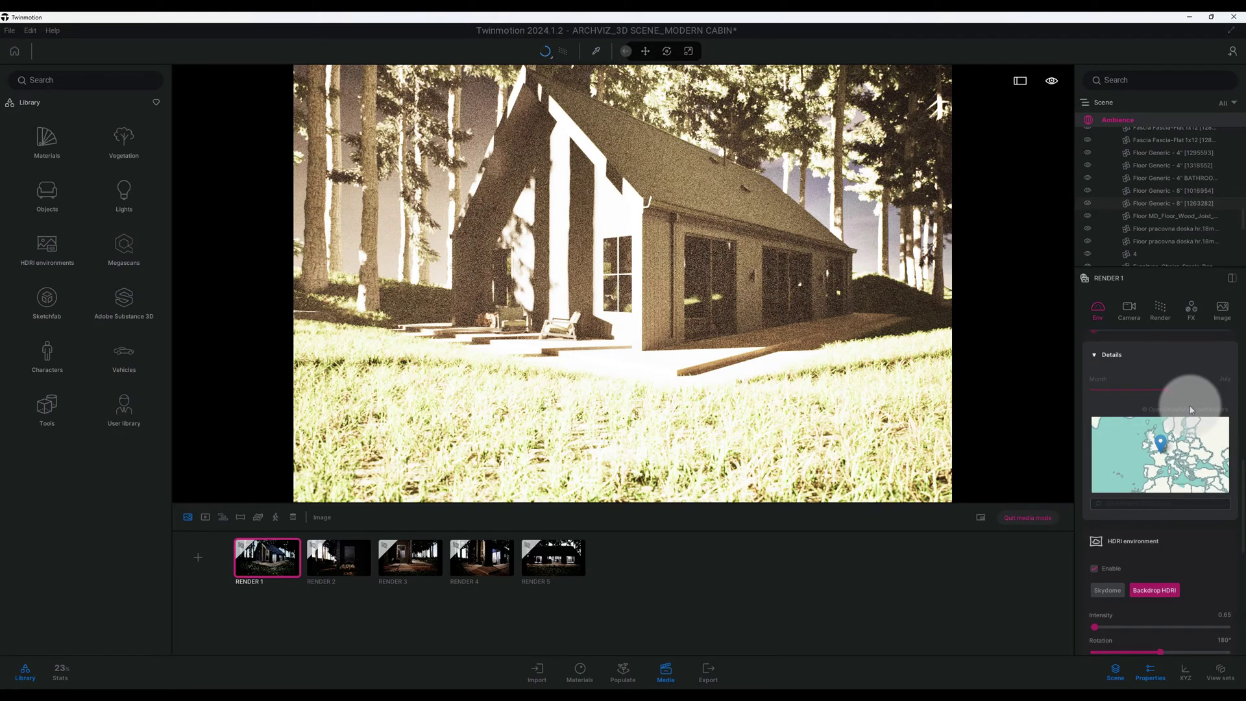
scroll(1174, 509, up, 3)
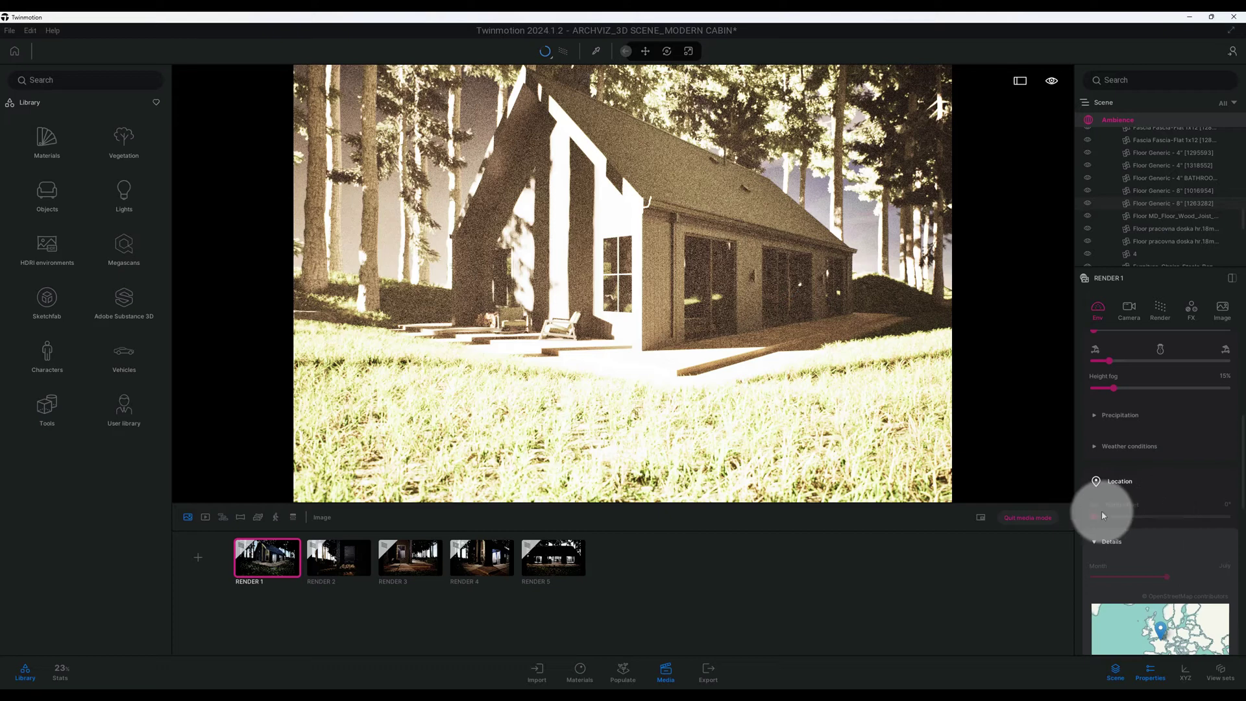
scroll(1142, 454, up, 5)
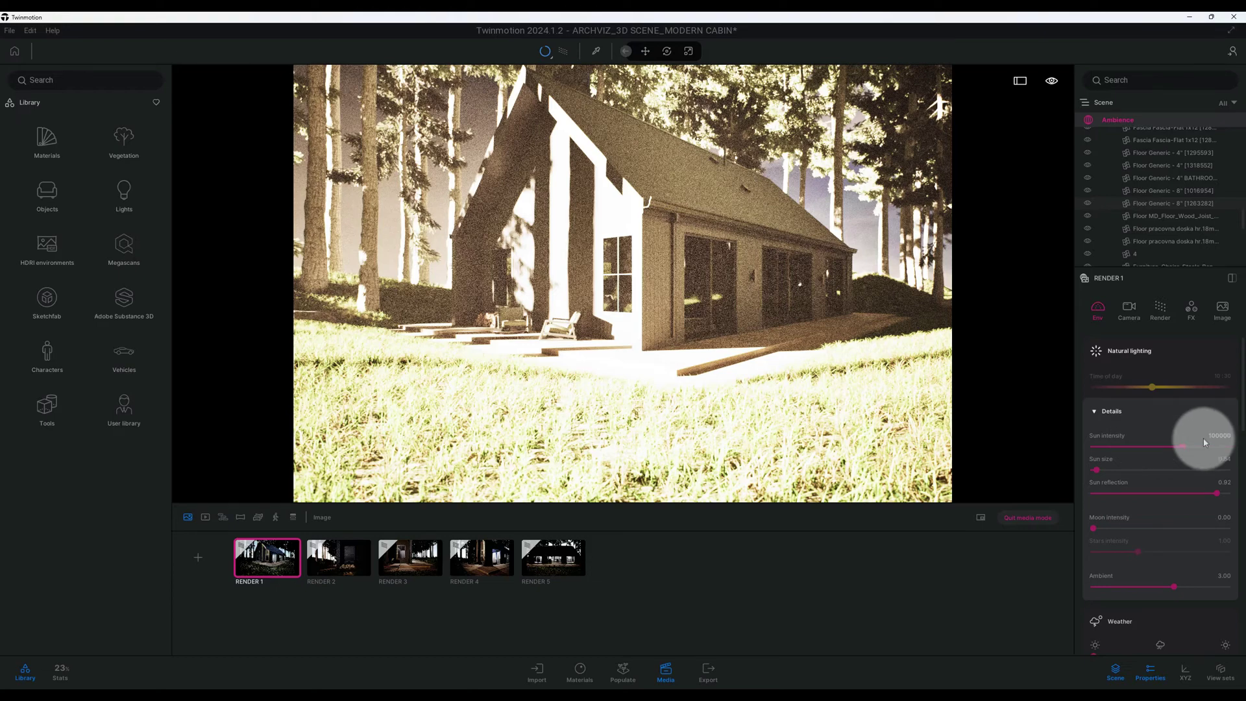
drag(1204, 442, 1093, 446)
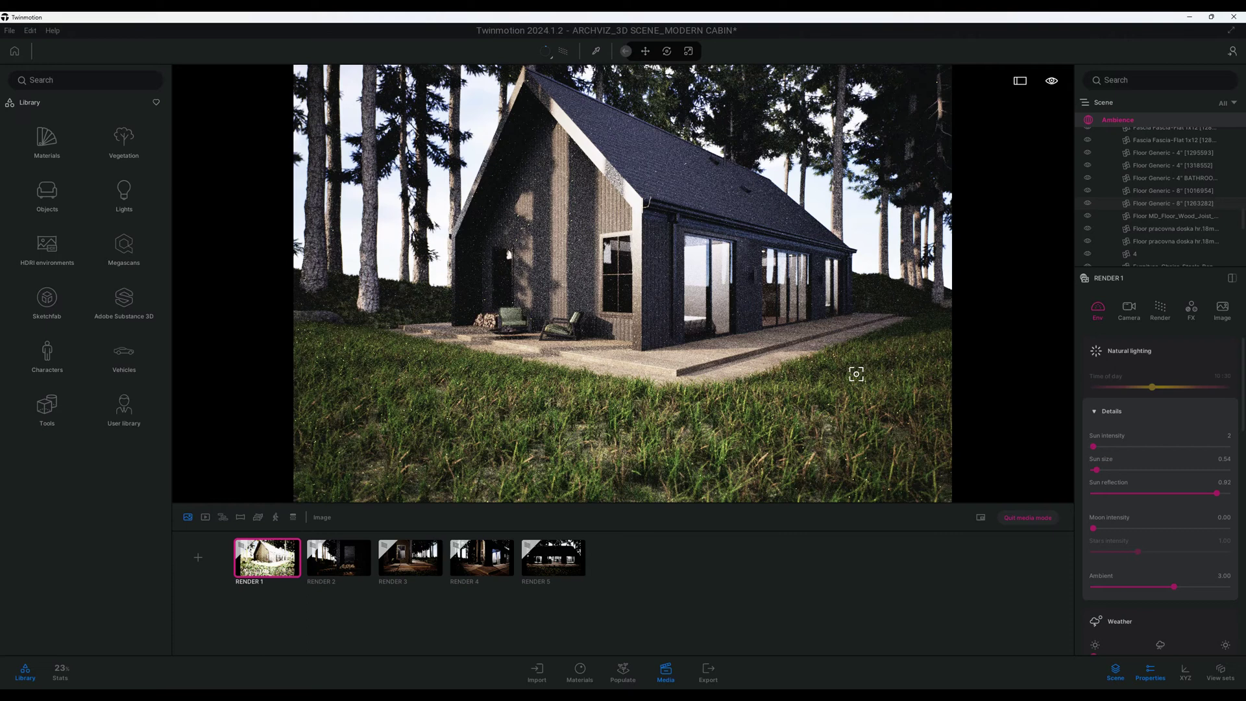